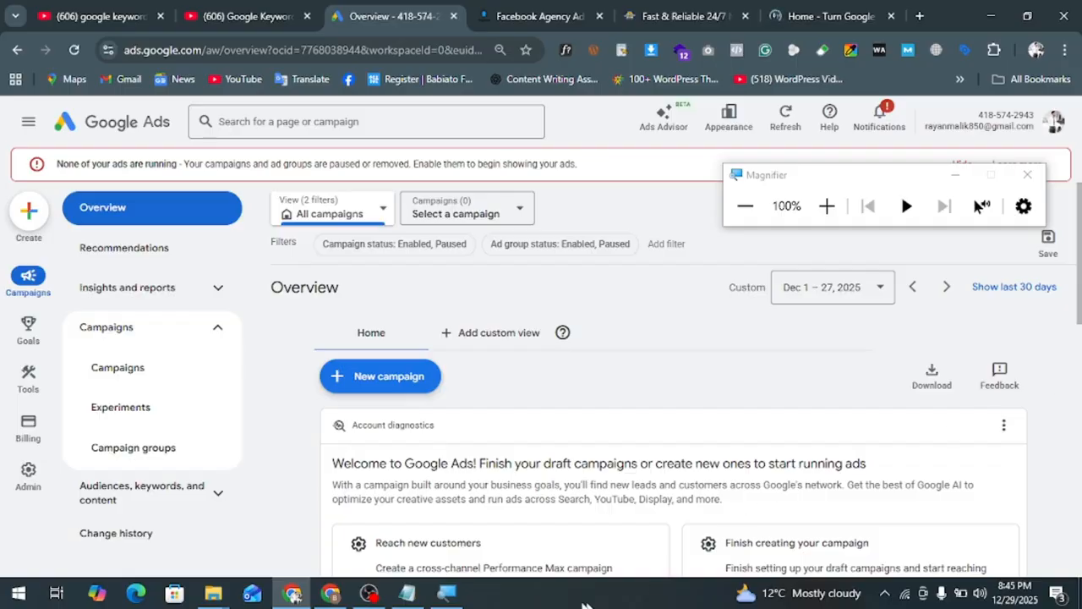
Switch to the Notepad list of Google Ads requirements and highlight the keywords research item
left_click(411, 593)
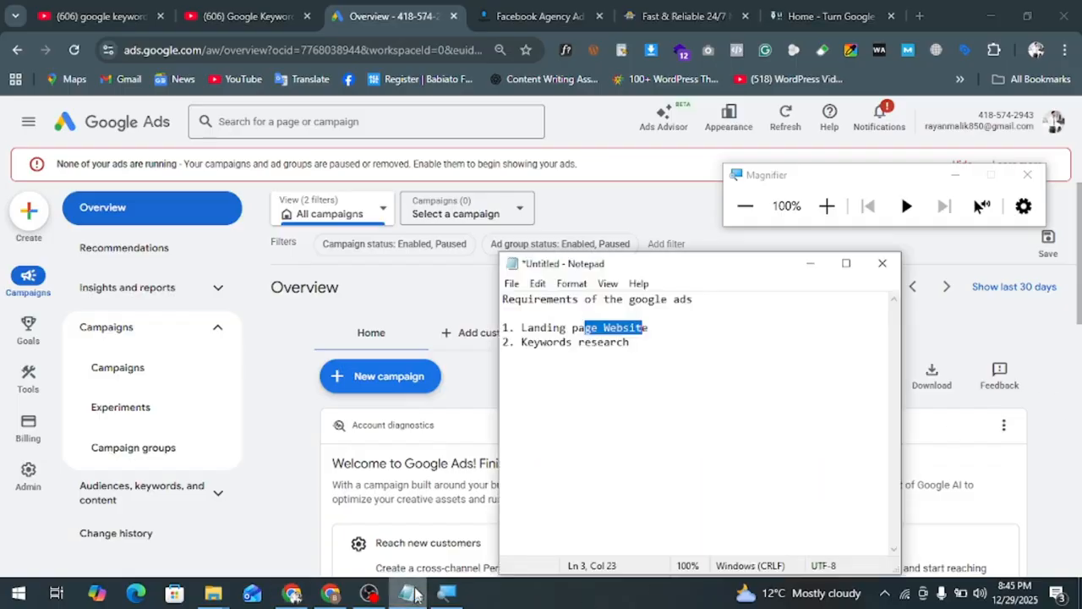
left_click(678, 359)
left_click_drag(643, 343, 527, 342)
left_click(624, 360)
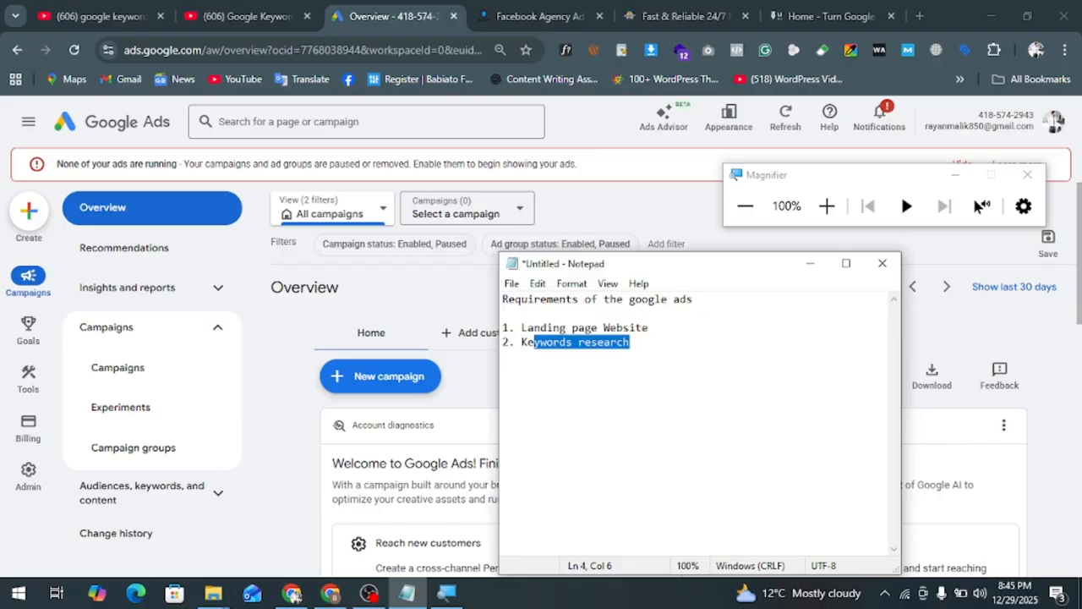
Search Google for "digital markeitng in USA" in a new browser tab
left_click(920, 14)
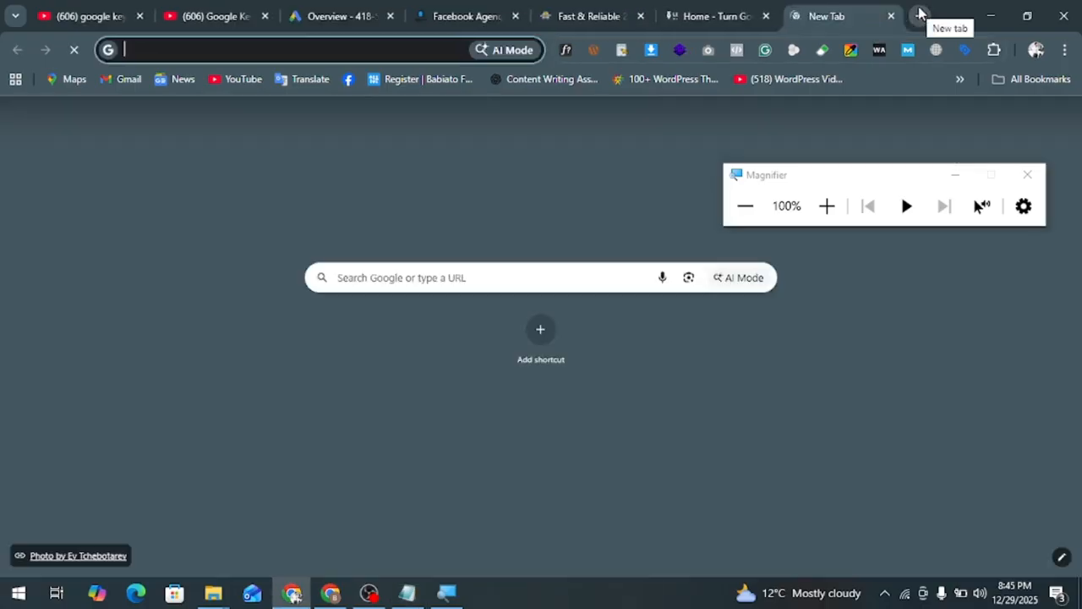
type("digtial ma")
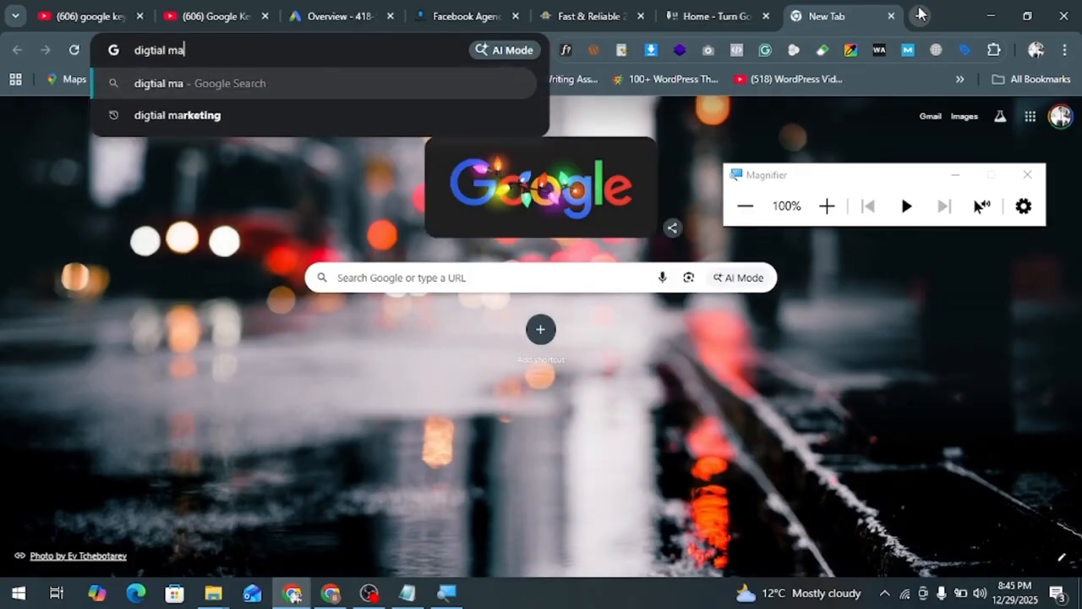
type("r")
key("BackSpace")
key("BackSpace")
key("BackSpace")
key("BackSpace")
key("BackSpace")
key("BackSpace")
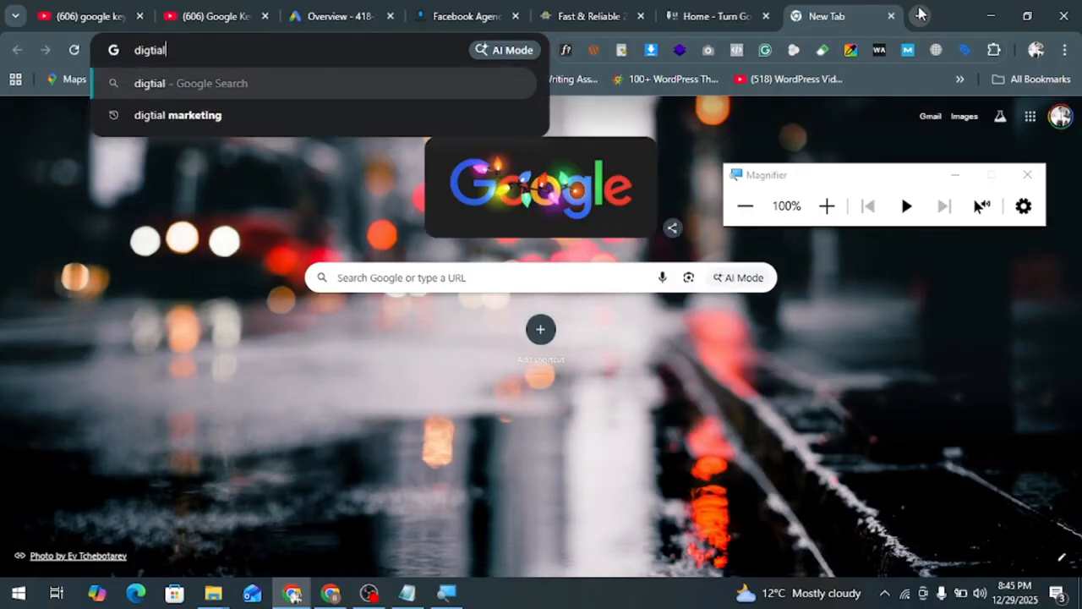
key("BackSpace")
key("BackSpace")
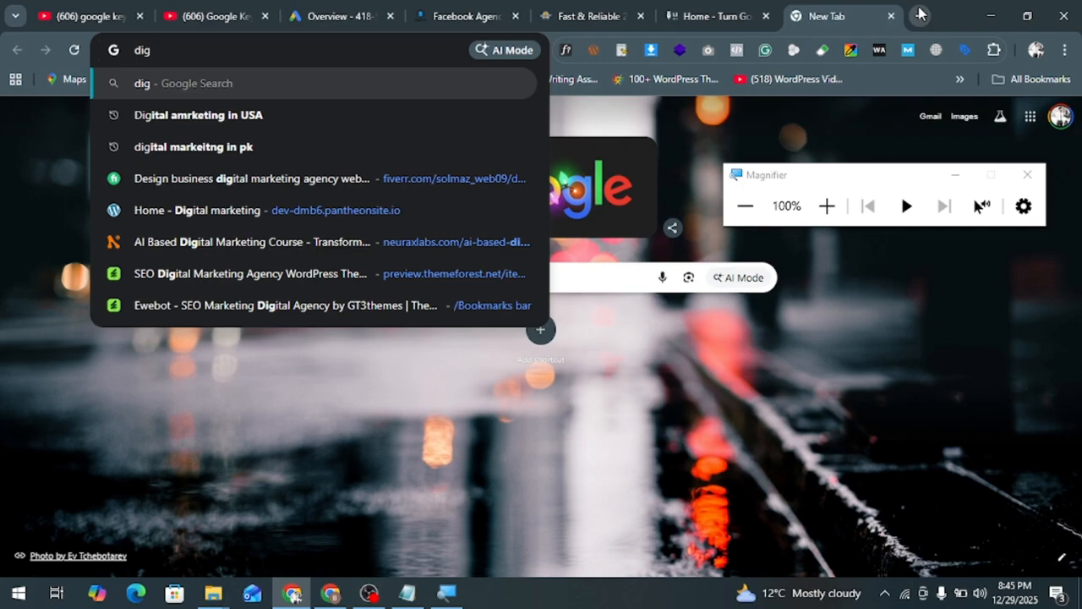
type("ital marke")
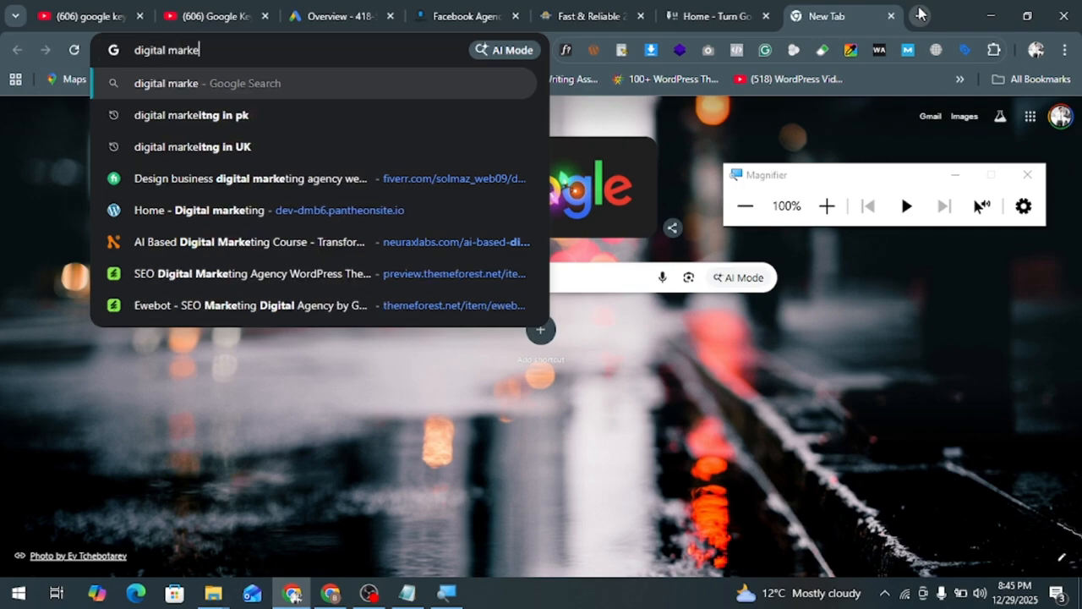
type("itng in")
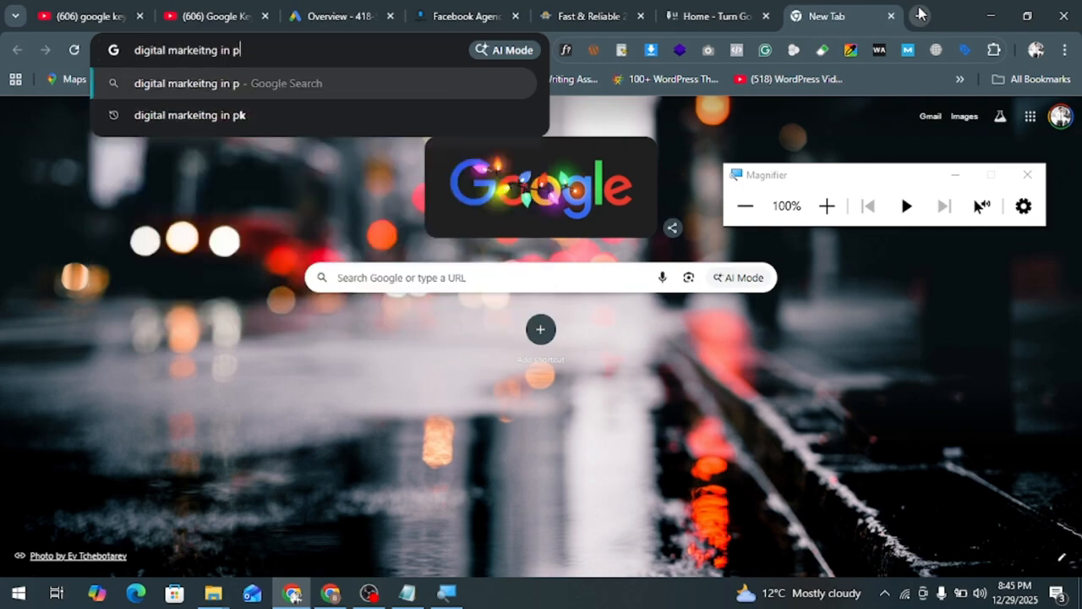
type("USA")
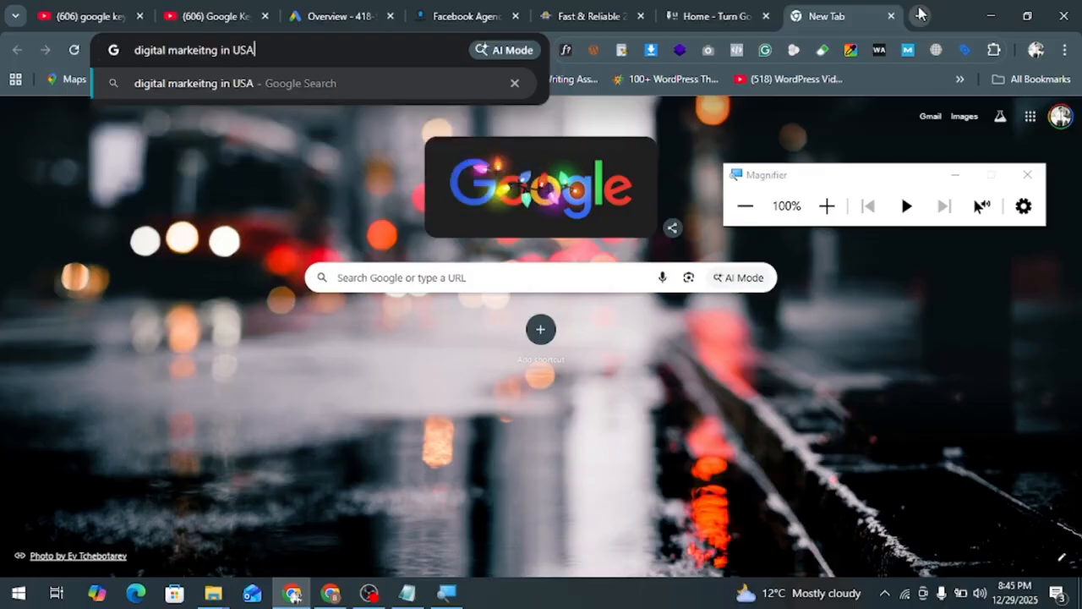
key("Return")
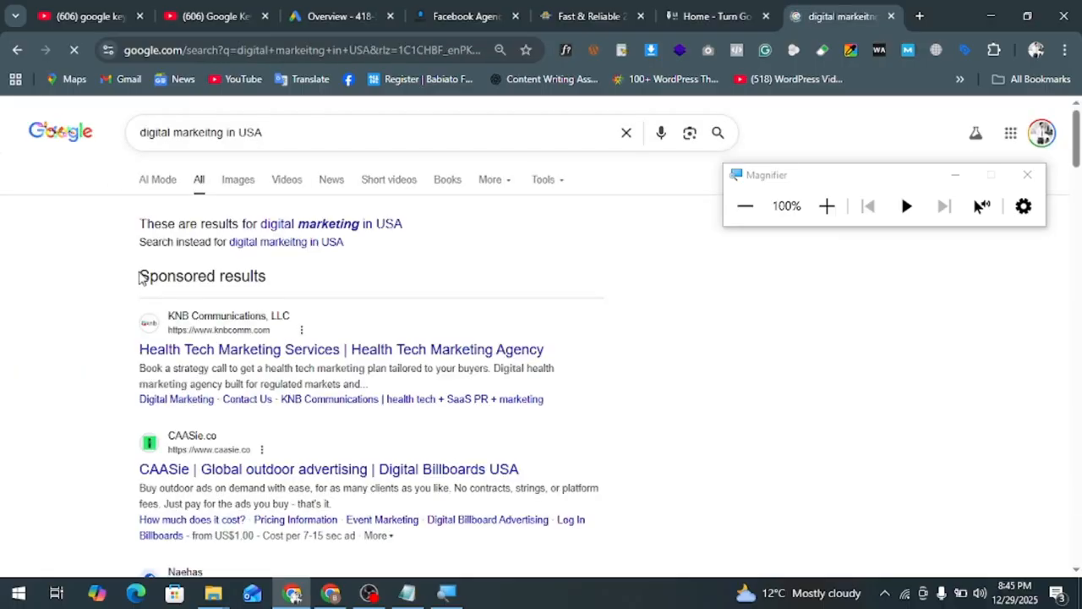
Highlight the sponsored results heading and open the KNB Communications ad in a new tab placed before the search results
left_click_drag(148, 276, 233, 276)
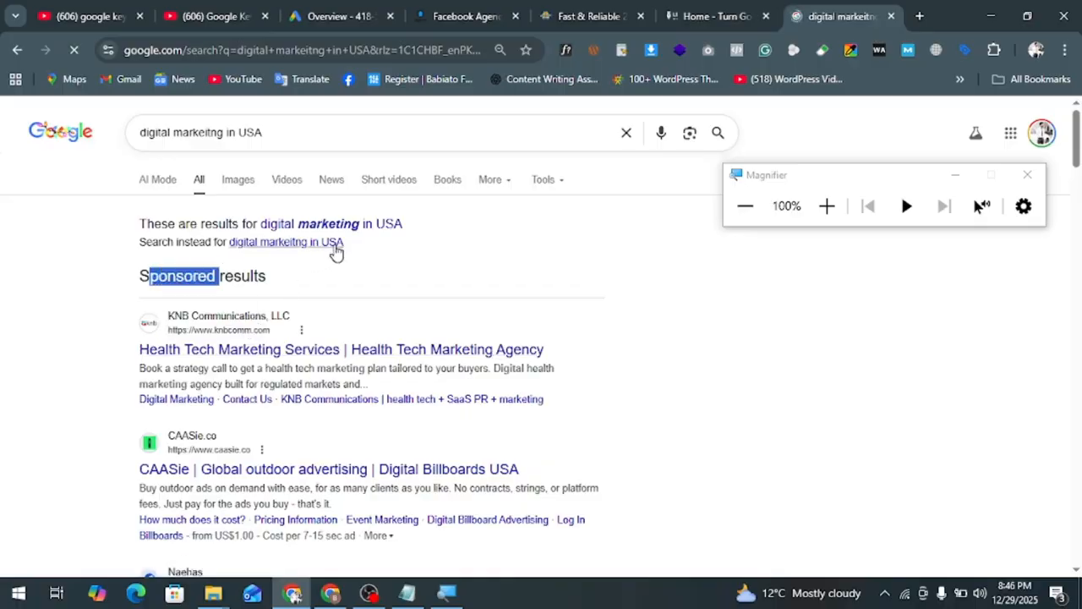
left_click(338, 279)
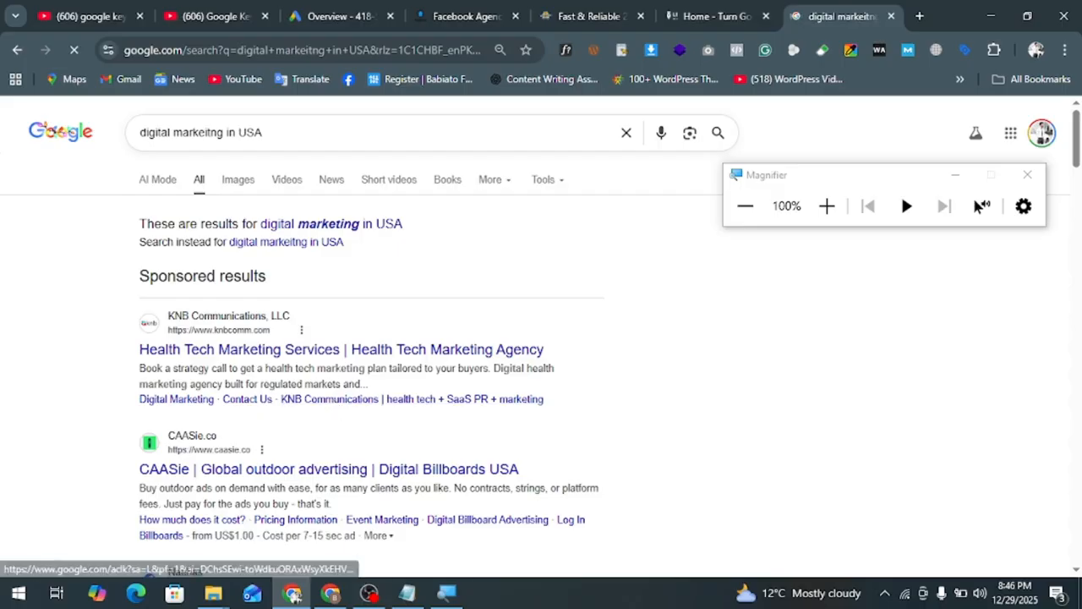
middle_click(334, 355)
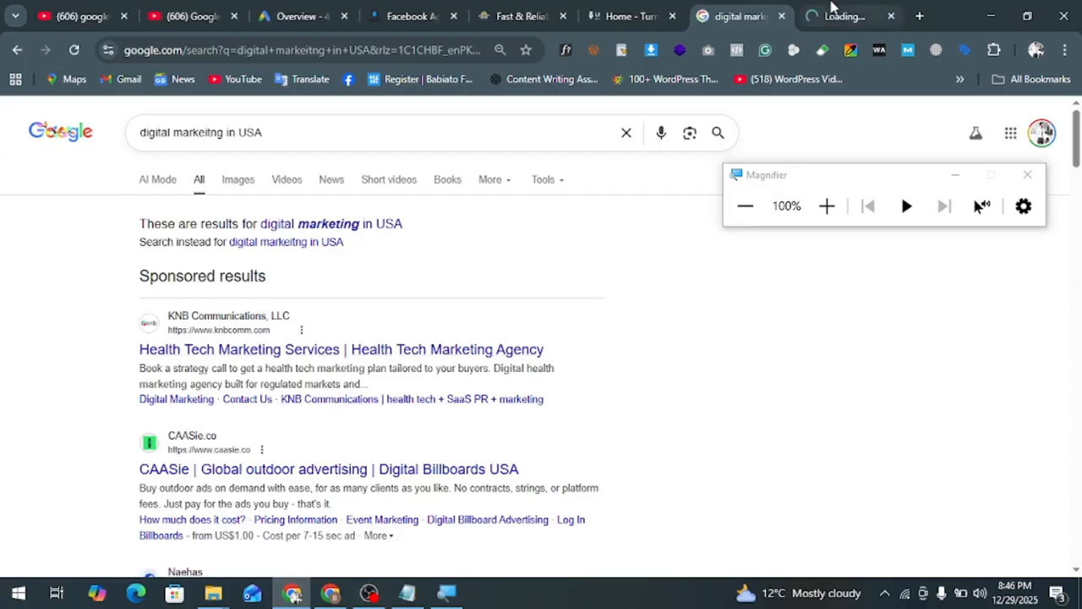
left_click_drag(831, 7, 739, 9)
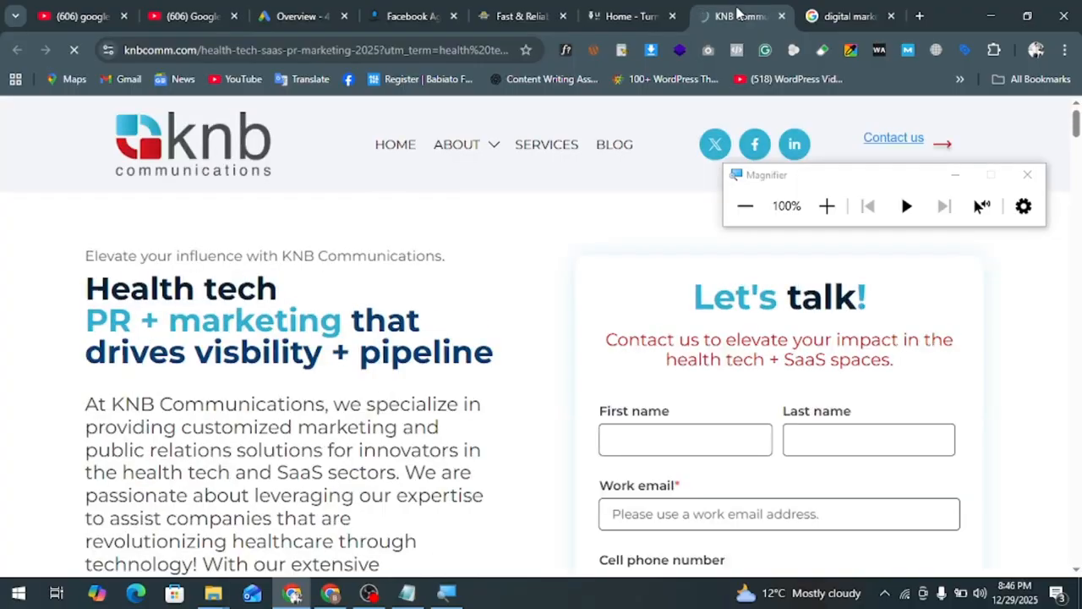
Look through the KNB Communications landing page, from the contact form to the meeting calendar and award sections
scroll(515, 150, "down", 1)
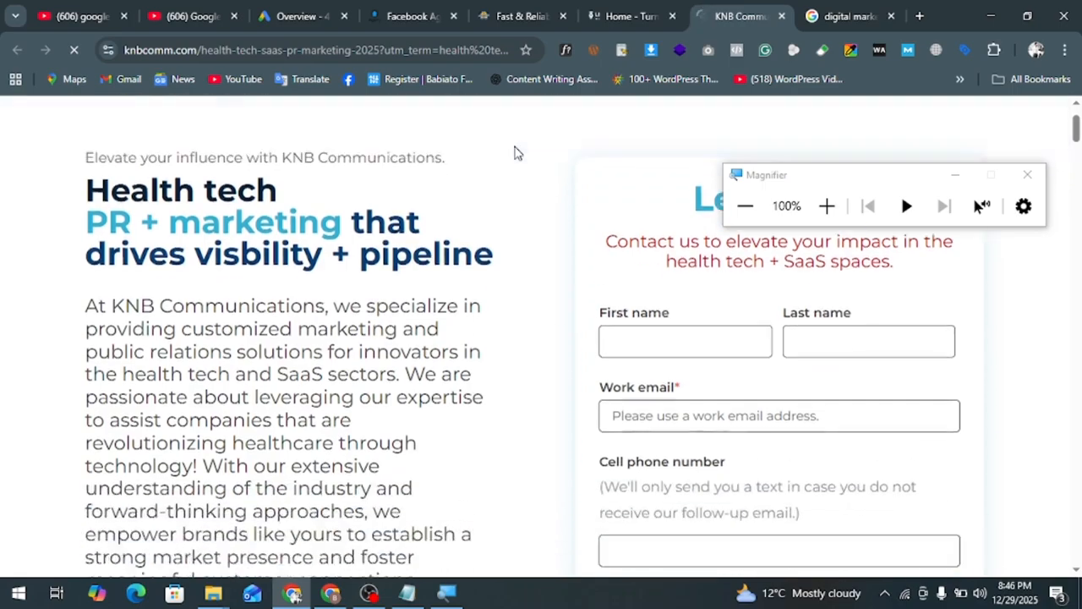
scroll(517, 152, "down", 10)
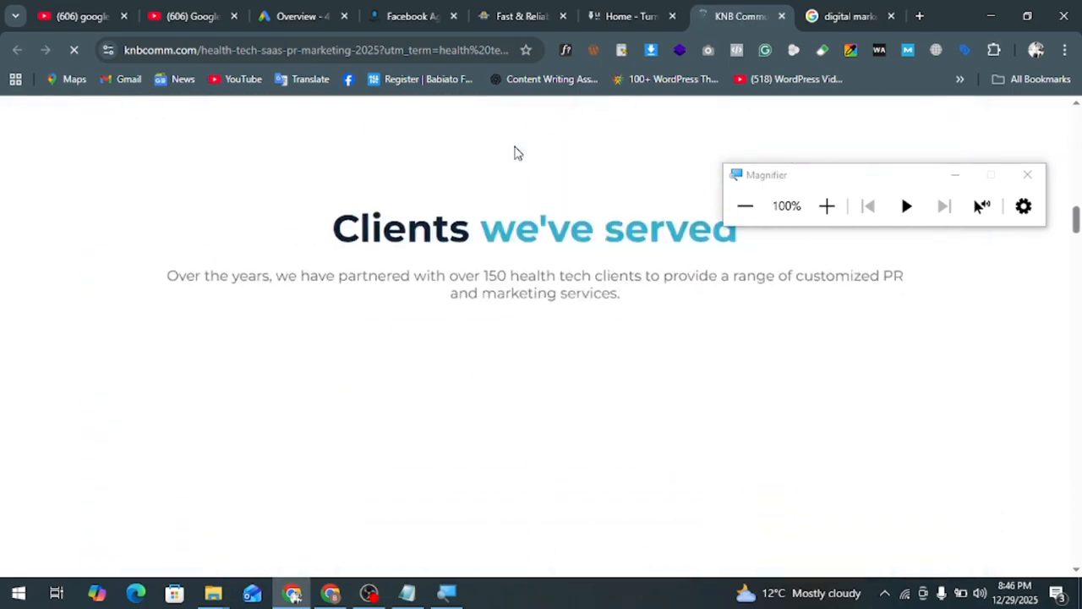
scroll(517, 153, "down", 10)
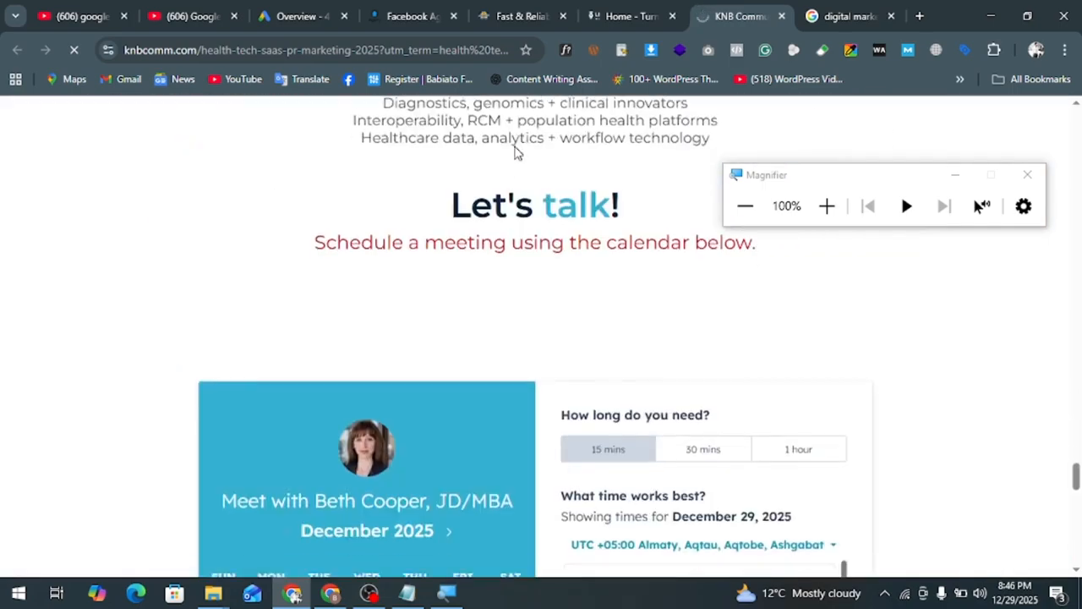
scroll(515, 150, "up", 15)
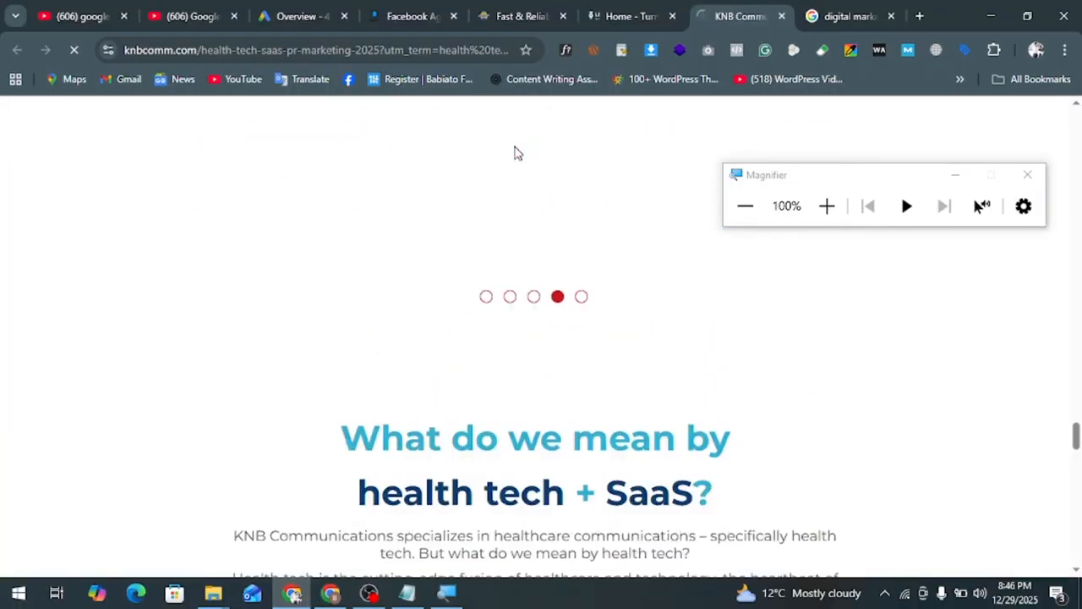
scroll(517, 151, "up", 15)
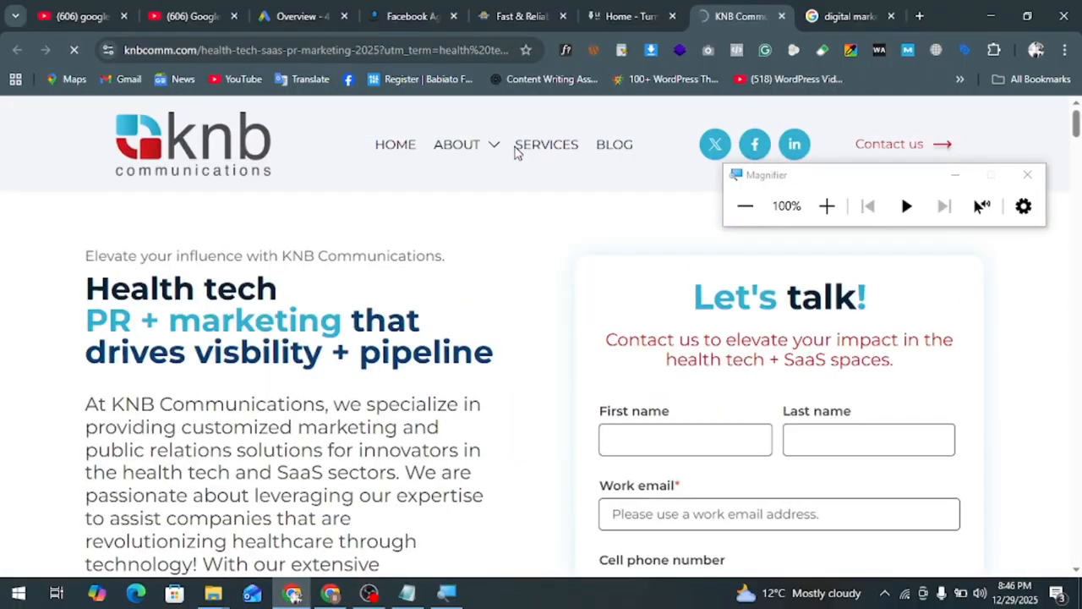
scroll(518, 153, "down", 8)
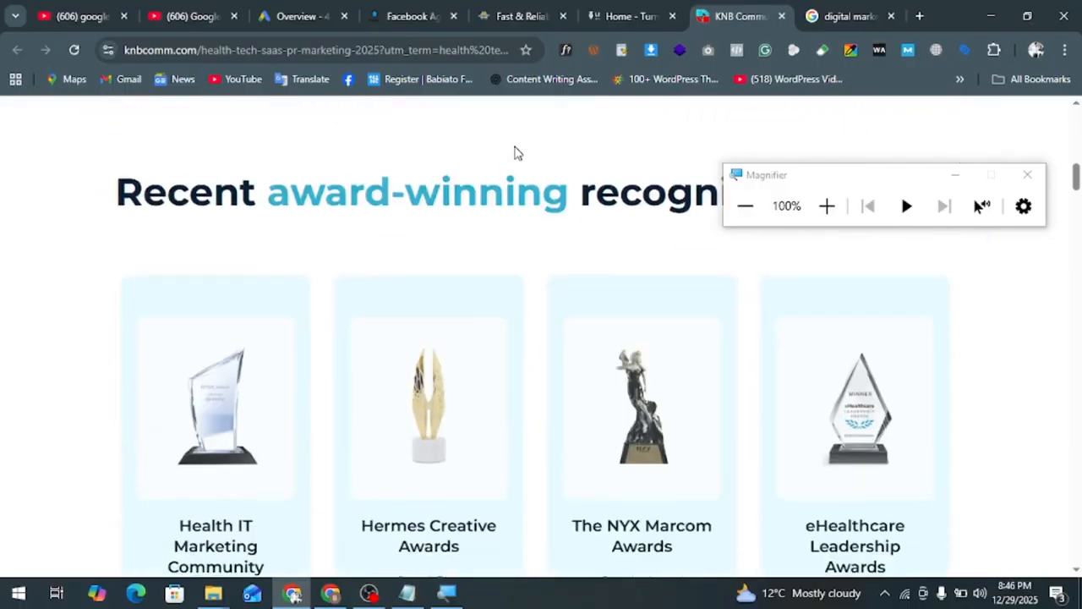
scroll(518, 153, "up", 10)
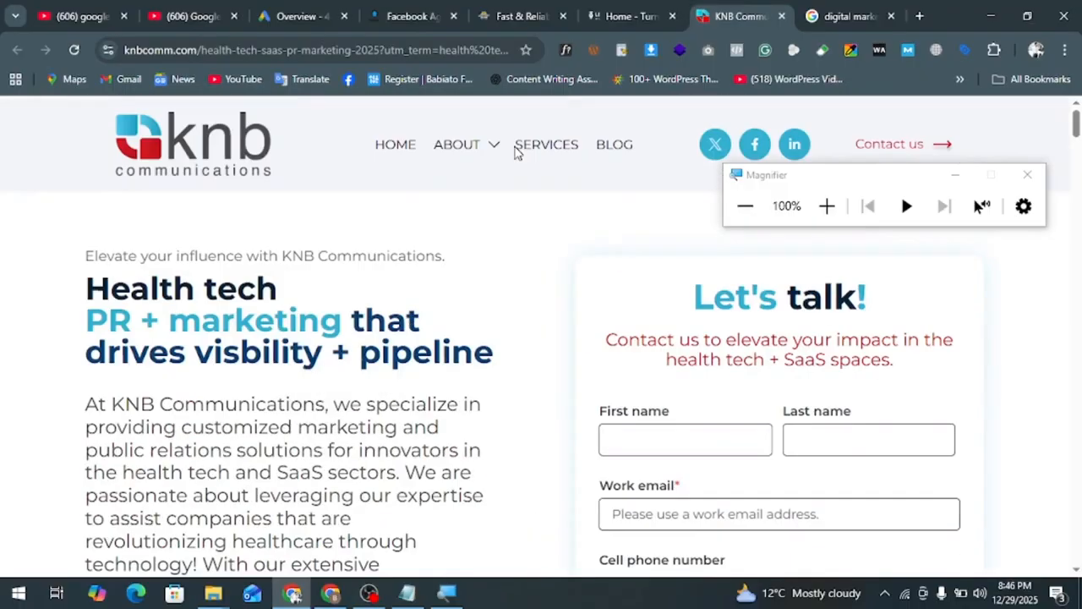
Open a mobile preview of the KNB landing page as Apple Iphone XS Max and reposition its window
left_click(620, 55)
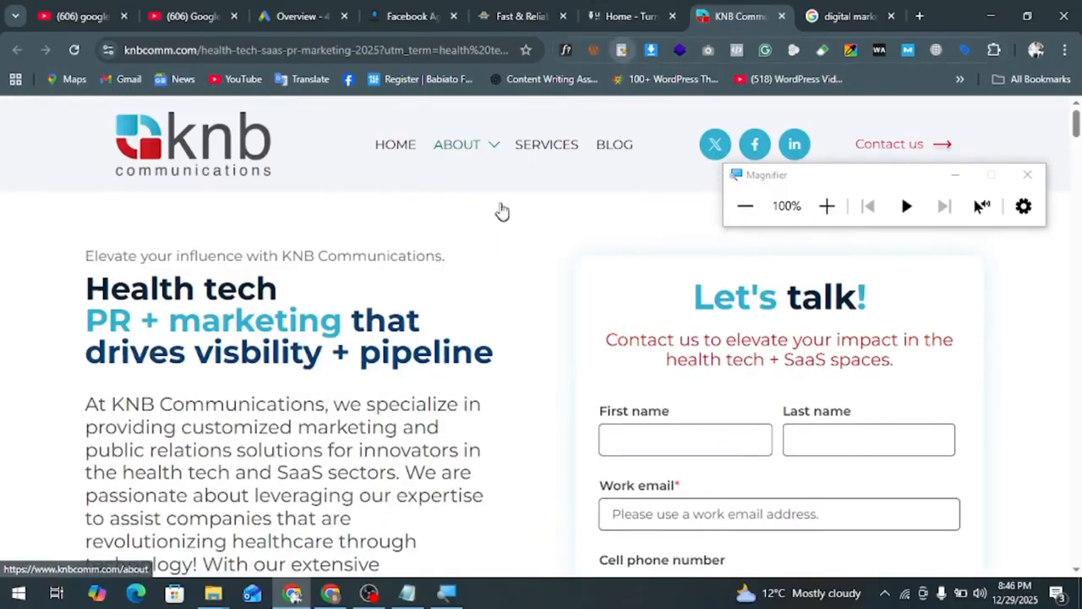
left_click(478, 127)
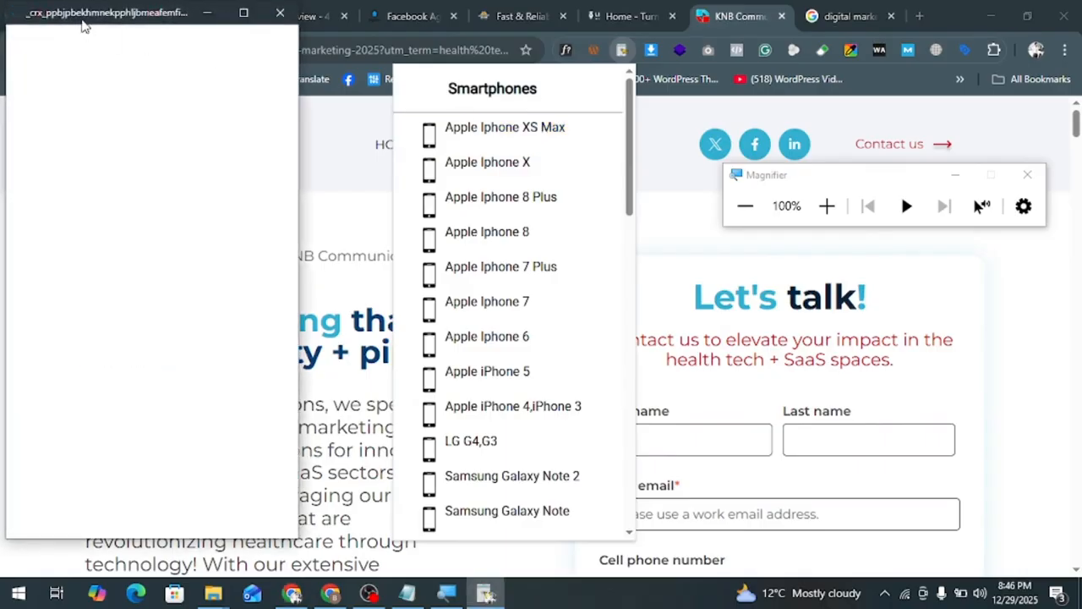
left_click_drag(83, 25, 131, 34)
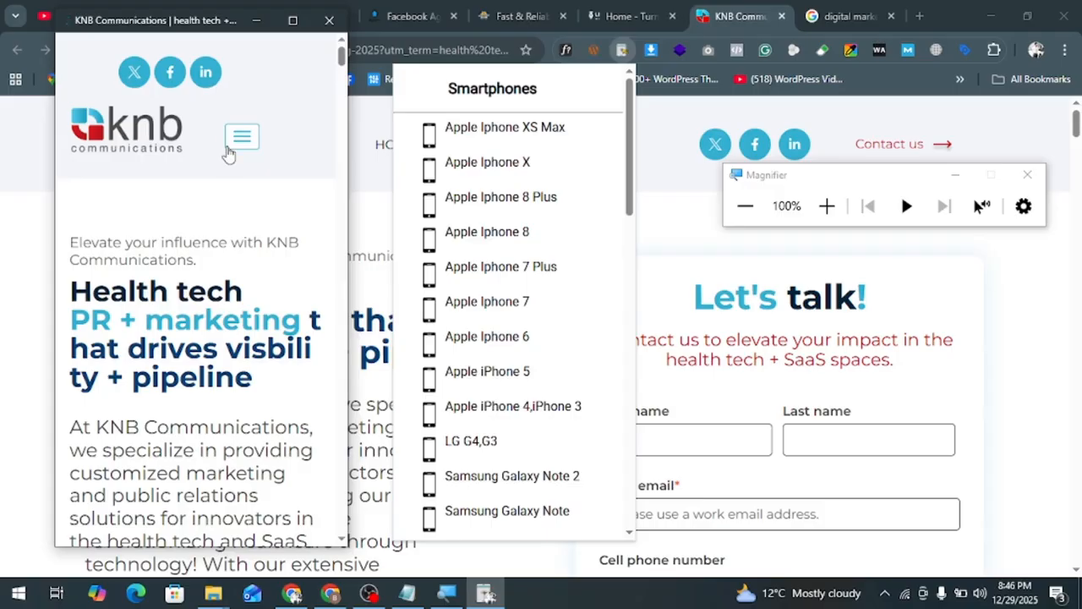
Examine the mobile layout of the KNB landing page down to its closing call to action and close the preview
scroll(228, 152, "down", 3)
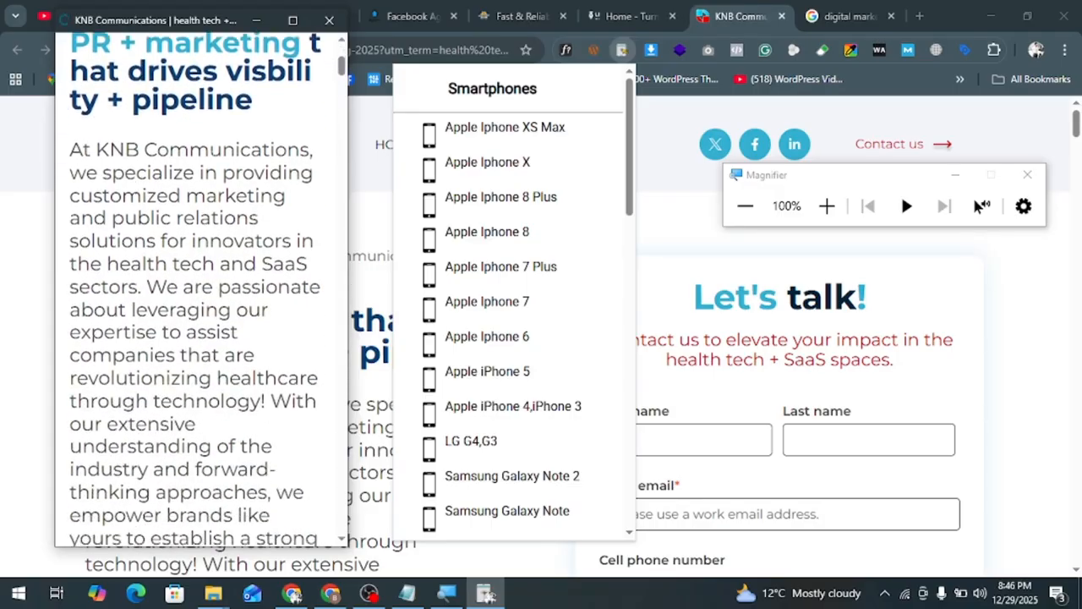
scroll(214, 163, "down", 10)
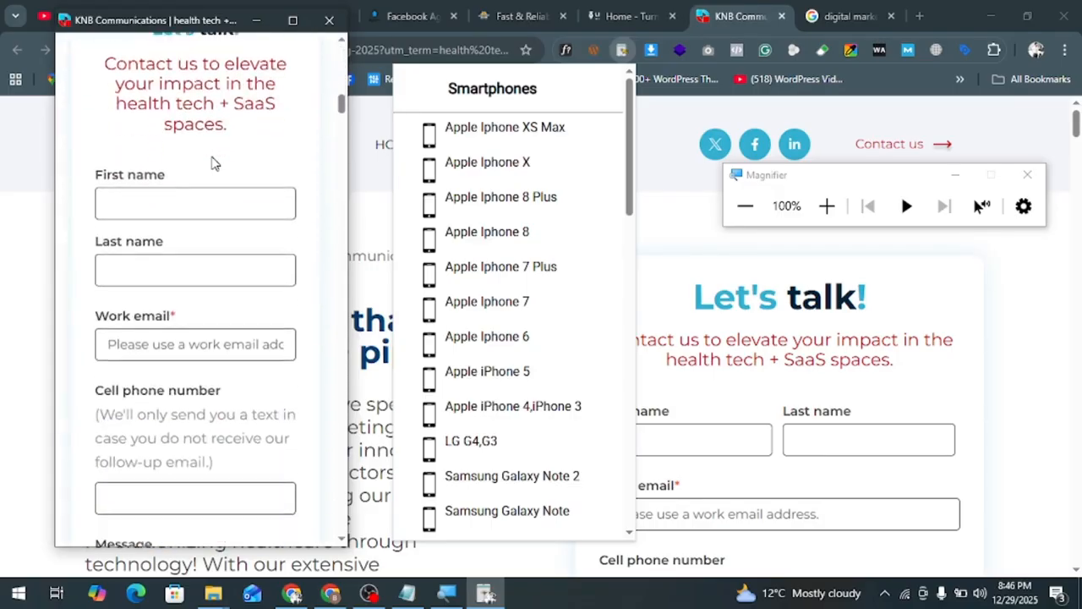
scroll(214, 163, "down", 10)
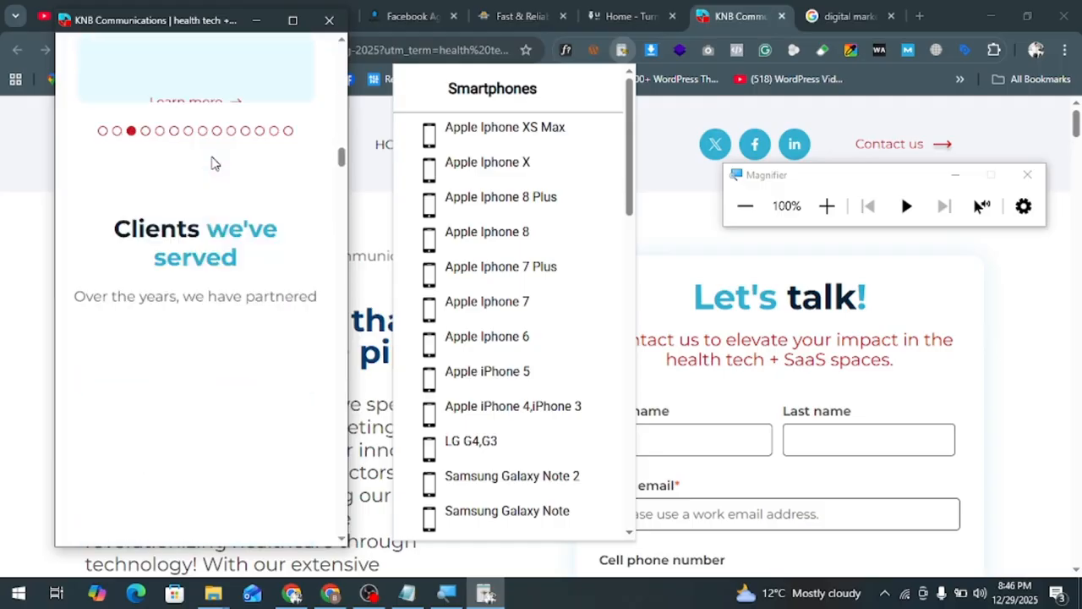
scroll(200, 167, "down", 10)
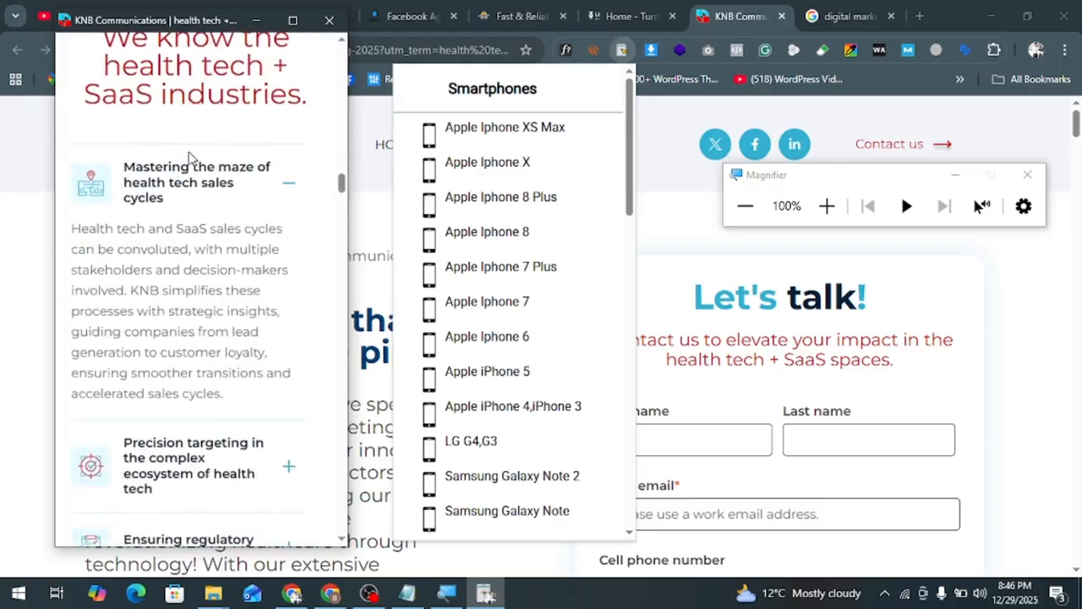
scroll(189, 158, "down", 8)
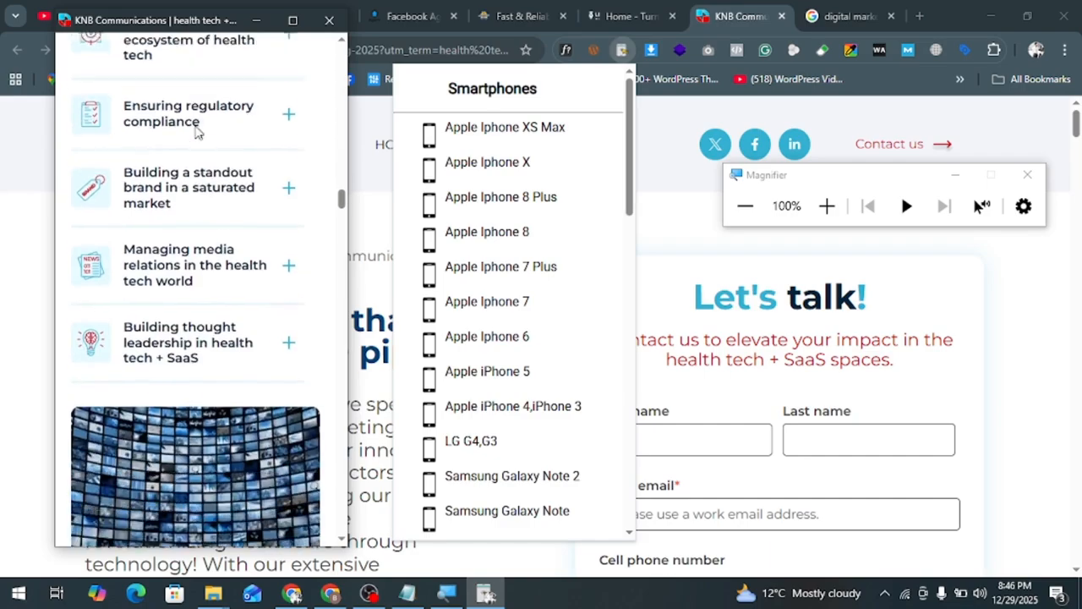
scroll(196, 131, "down", 10)
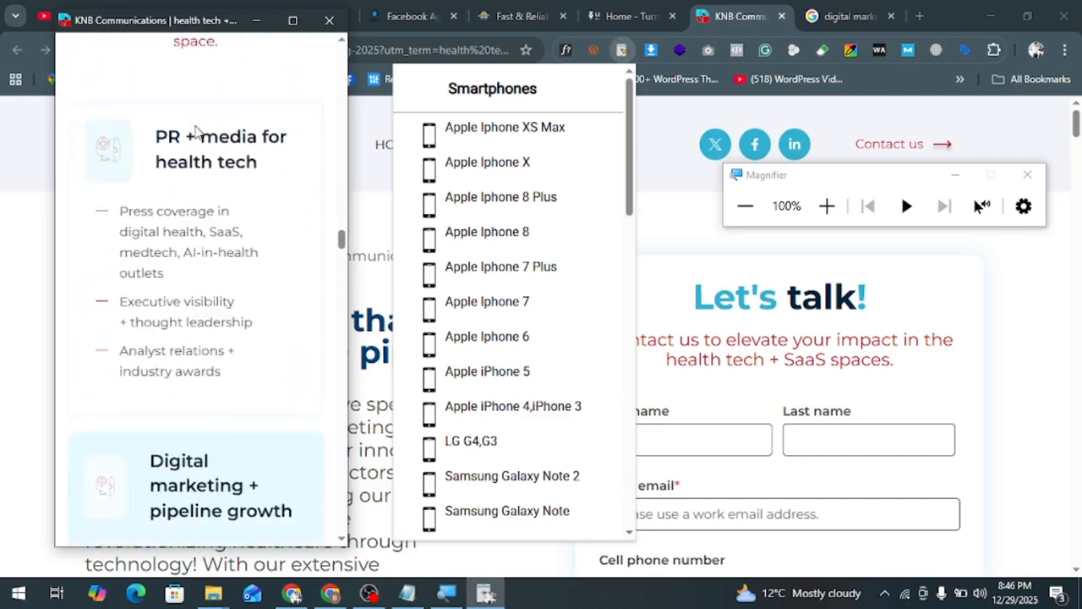
scroll(196, 131, "down", 10)
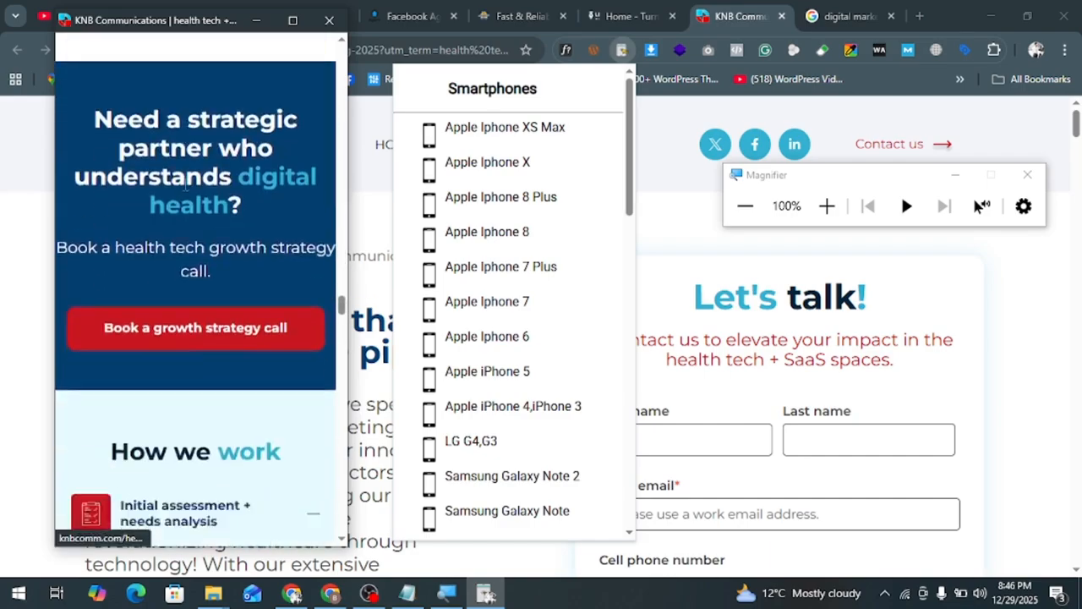
scroll(184, 189, "down", 15)
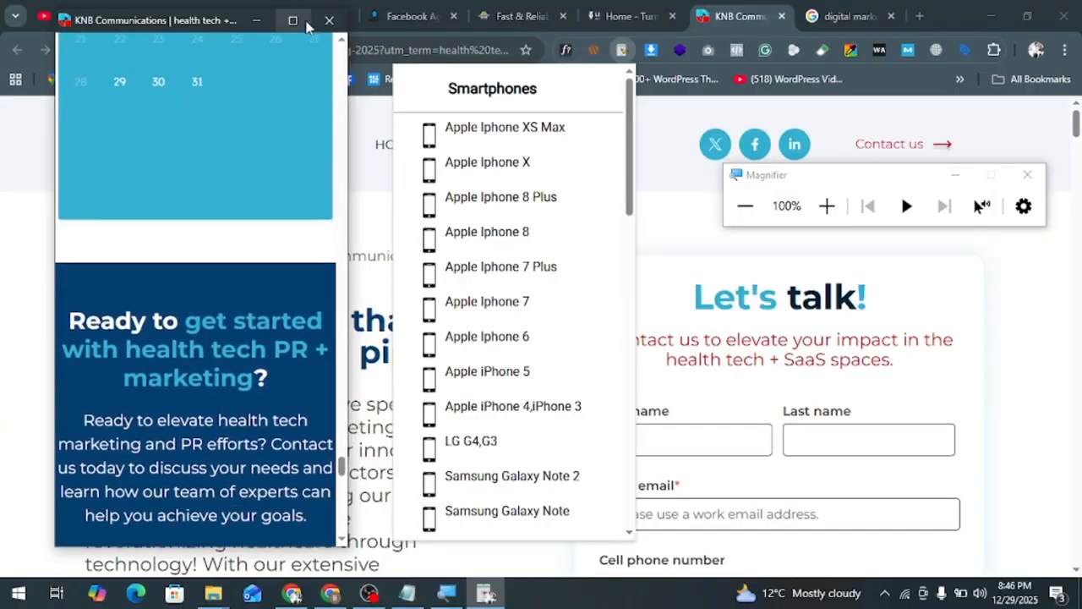
left_click(326, 23)
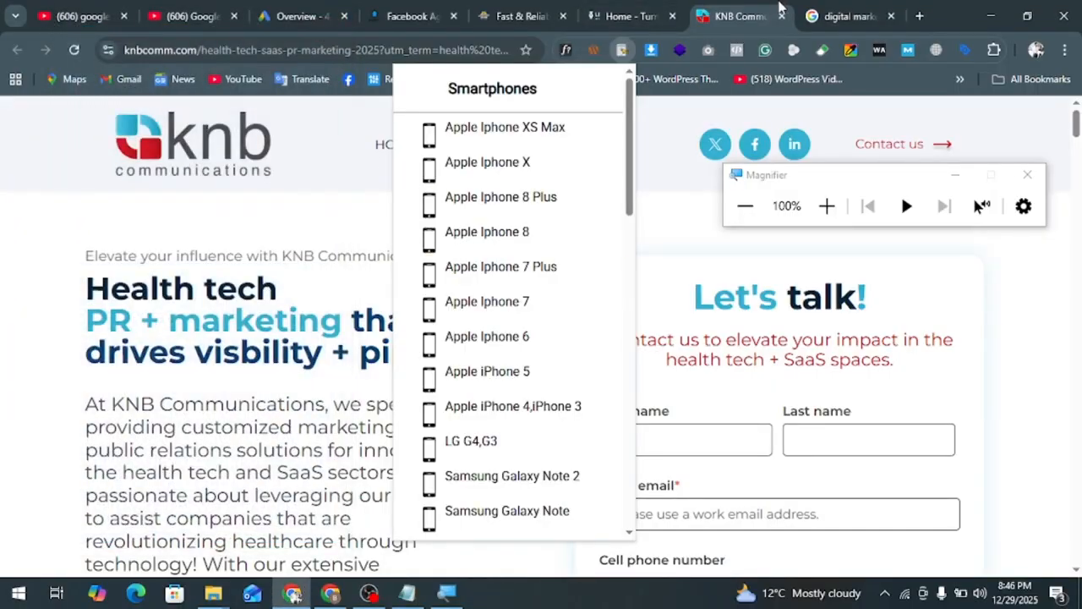
Look through the Legal Ink Marketing landing page on desktop, from the hero section to the service cards and statistics
left_click(662, 8)
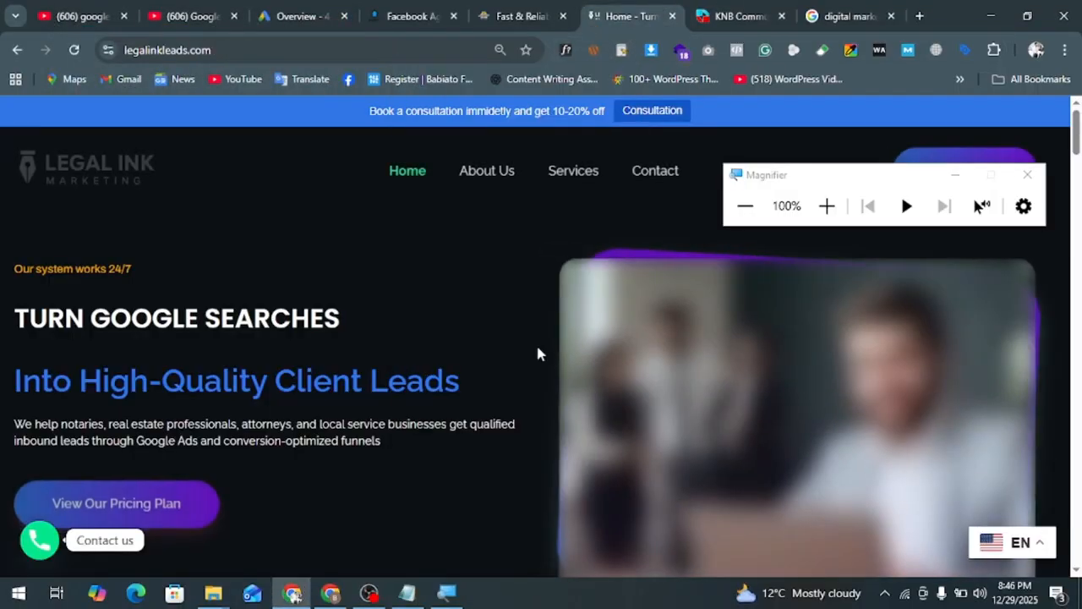
scroll(437, 245, "down", 15)
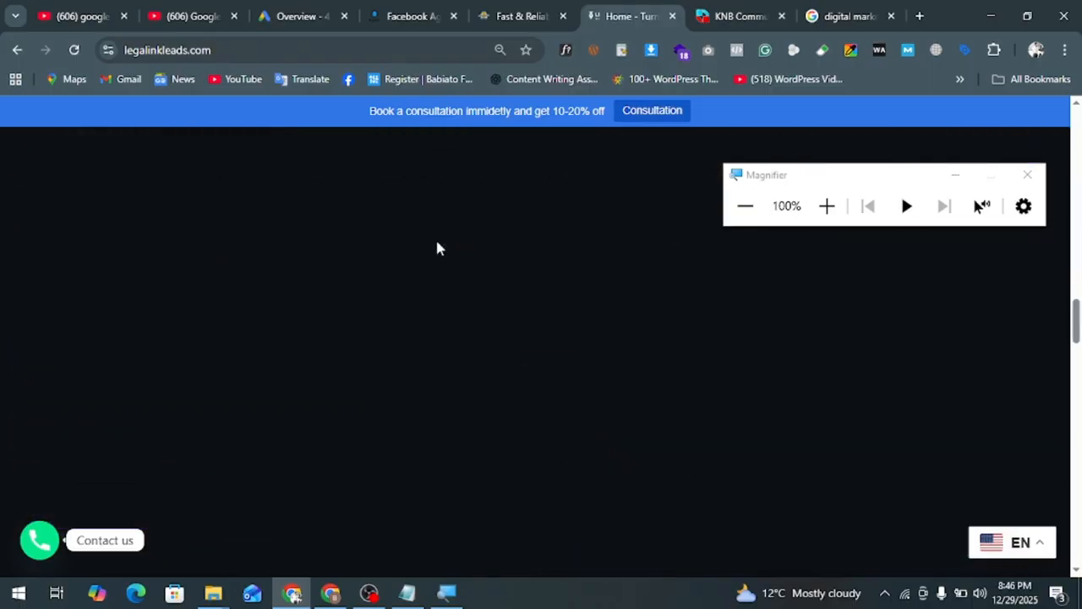
scroll(437, 248, "up", 15)
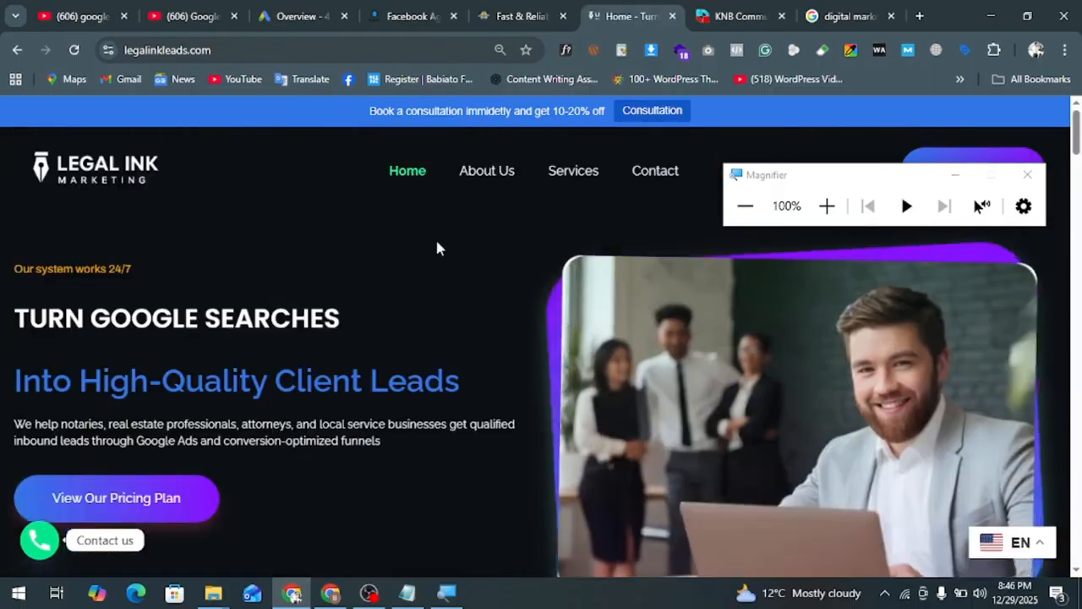
scroll(437, 248, "down", 5)
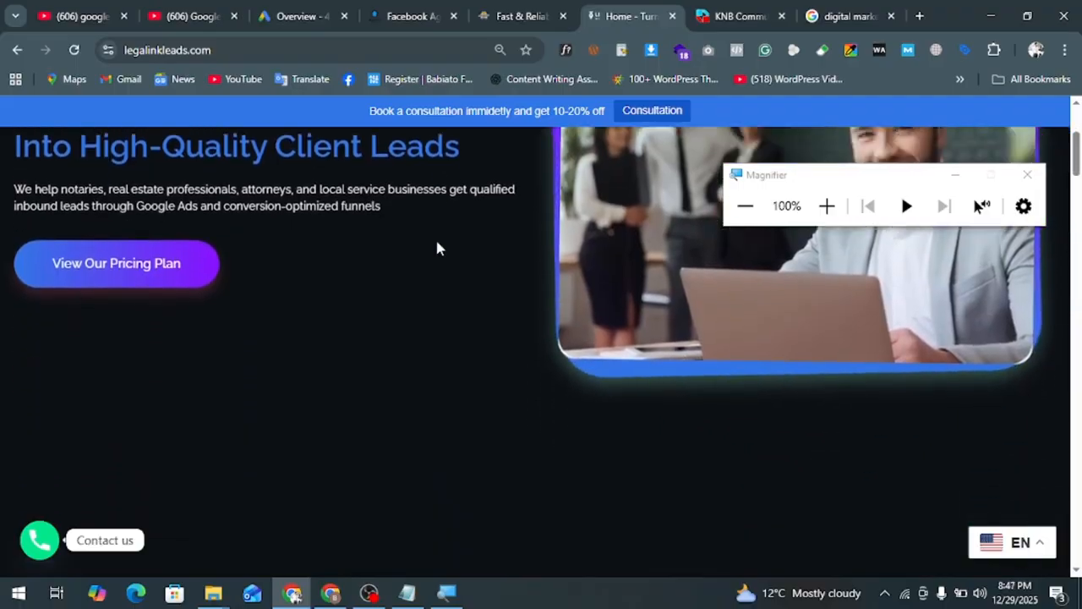
scroll(437, 248, "down", 10)
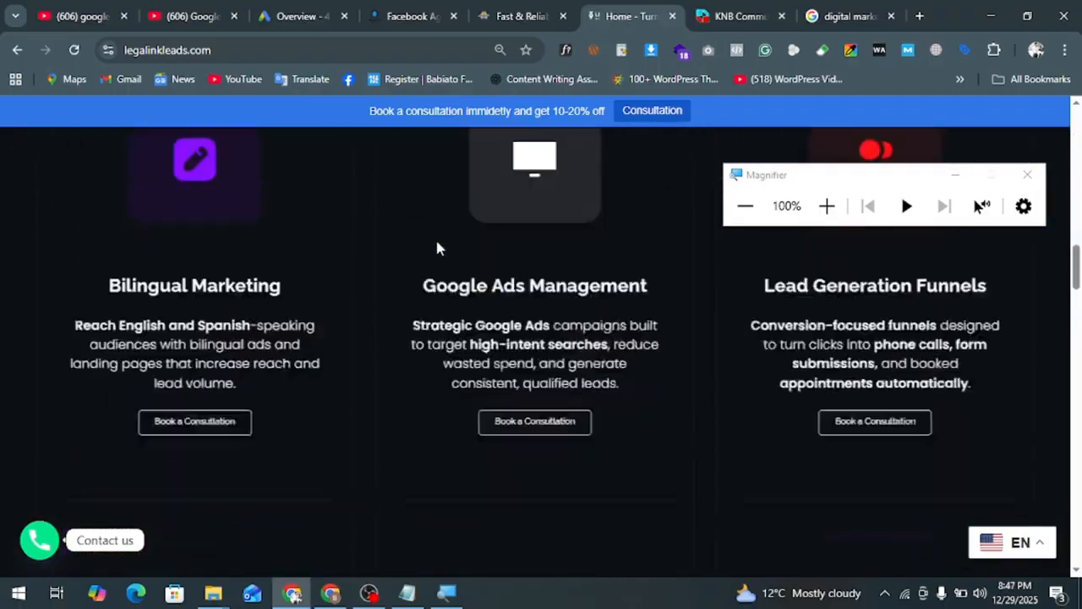
scroll(447, 257, "down", 9)
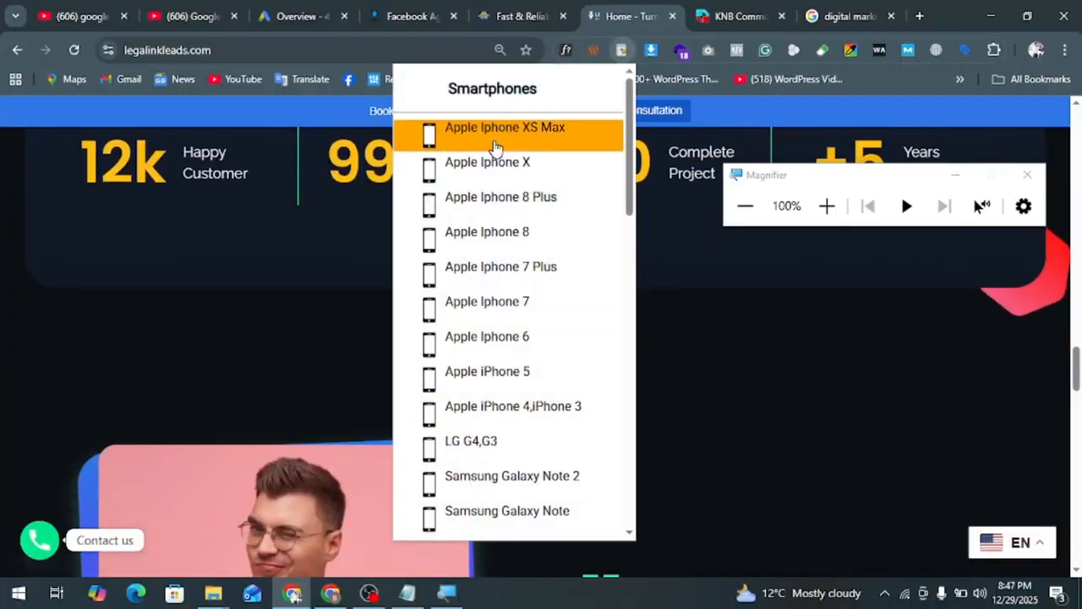
Preview the Legal Ink page as Apple Iphone XS Max, examine its mobile layout down to the Get Started section, and close the preview
left_click(505, 127)
left_click_drag(106, 14, 159, 36)
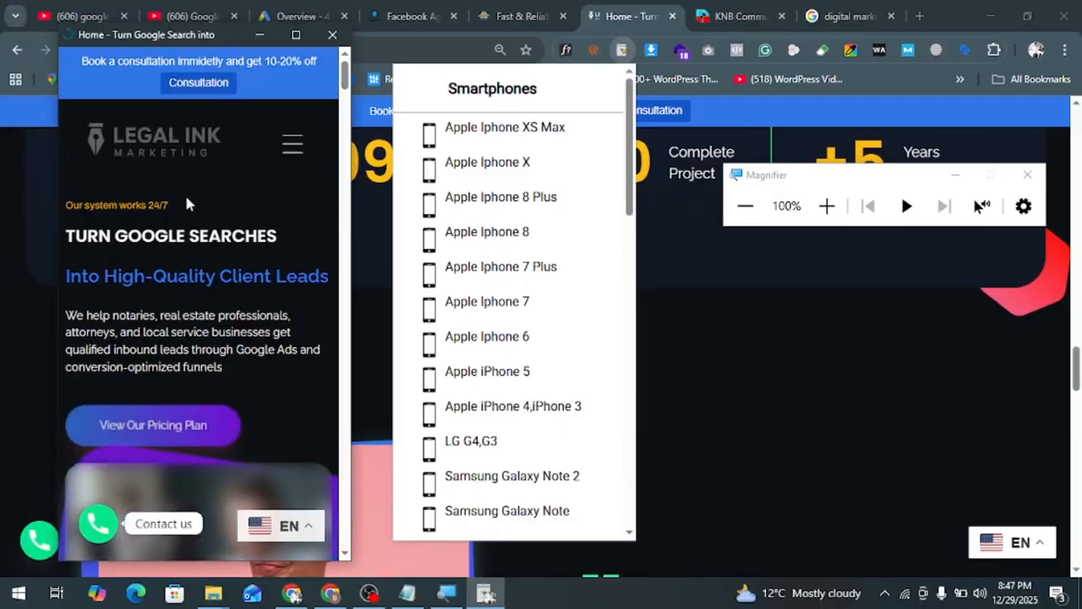
scroll(271, 164, "down", 1)
scroll(271, 168, "down", 2)
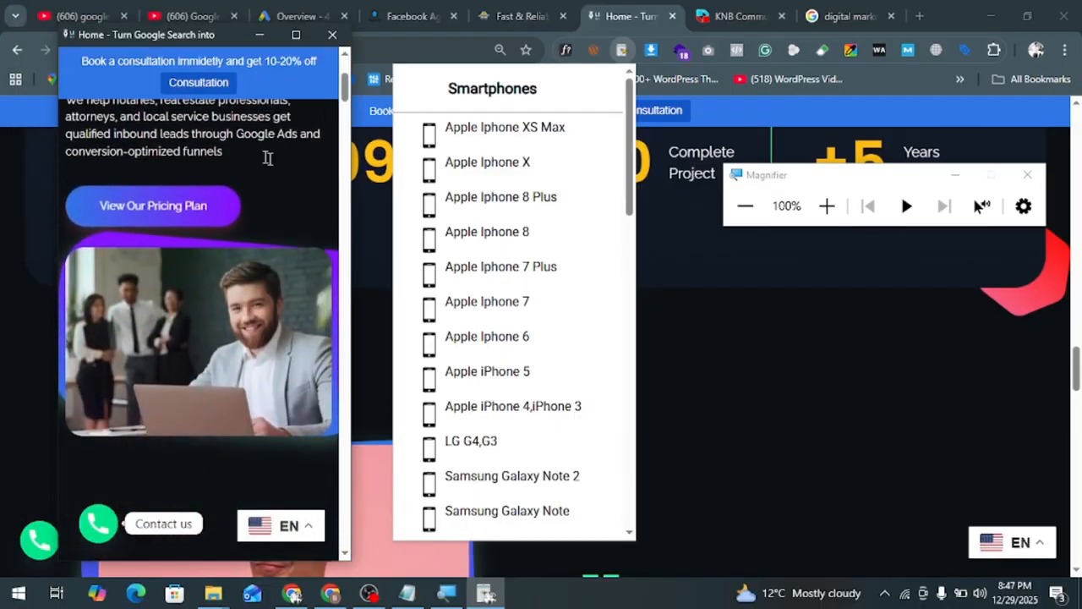
scroll(215, 103, "down", 1)
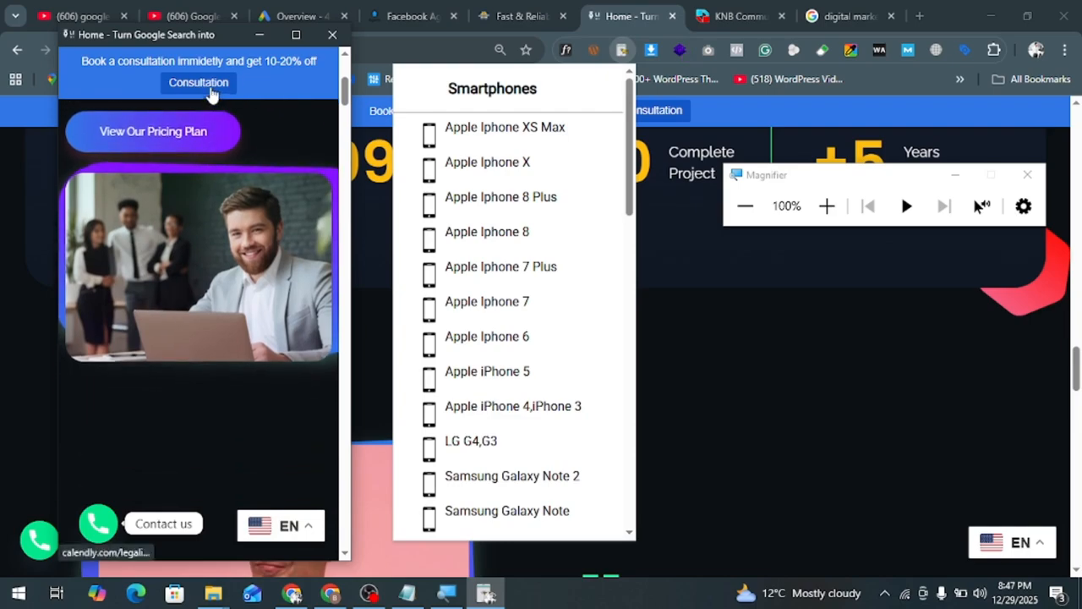
scroll(235, 190, "down", 5)
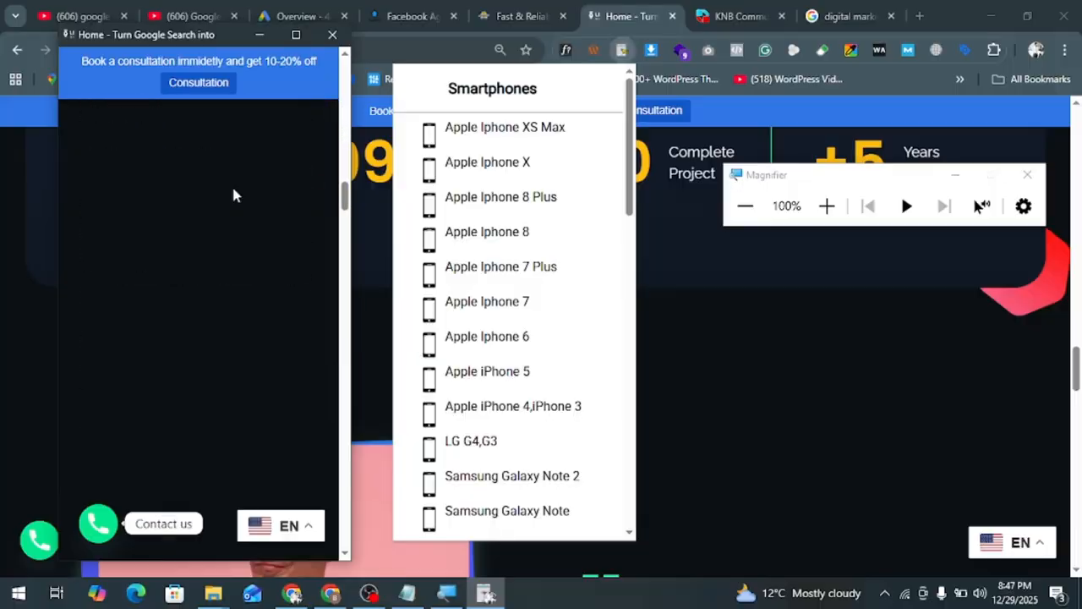
scroll(235, 196, "down", 10)
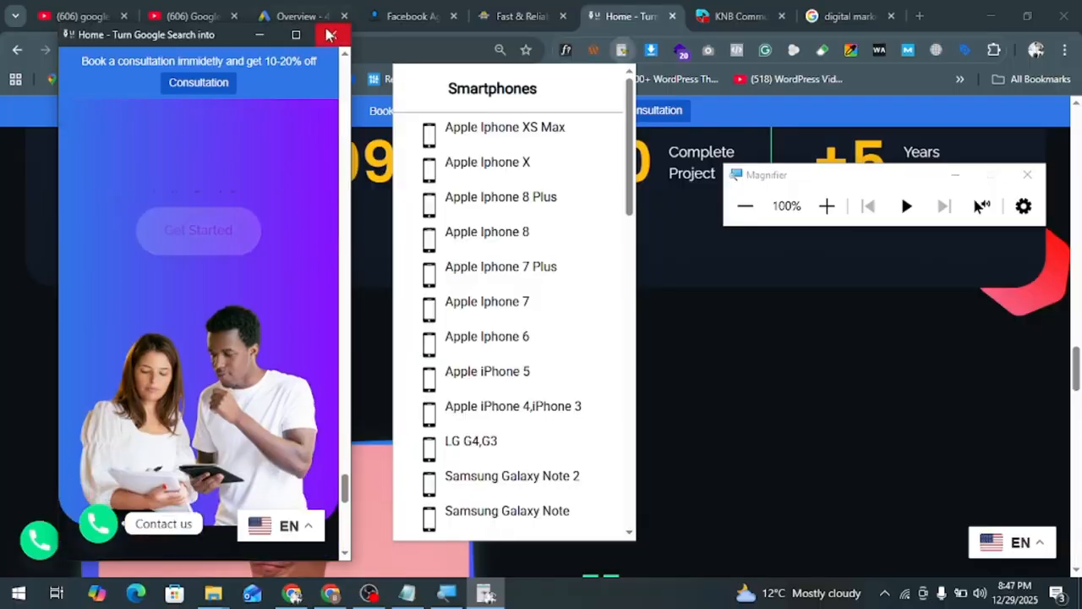
left_click(330, 35)
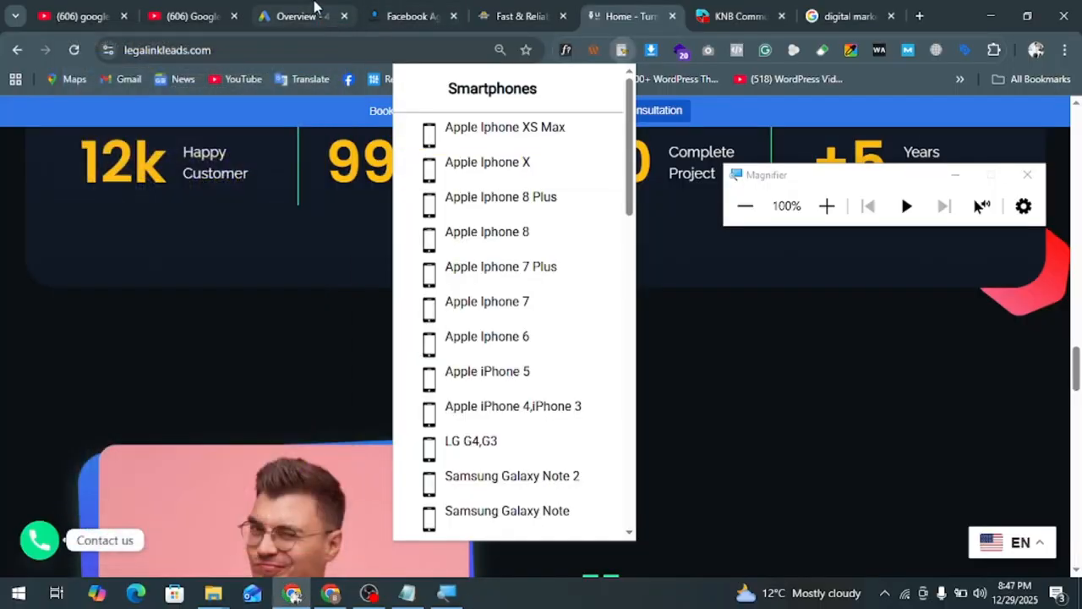
Switch to the Google Ads overview and bring up the Notepad requirements list with the cursor after Keywords research
left_click(314, 7)
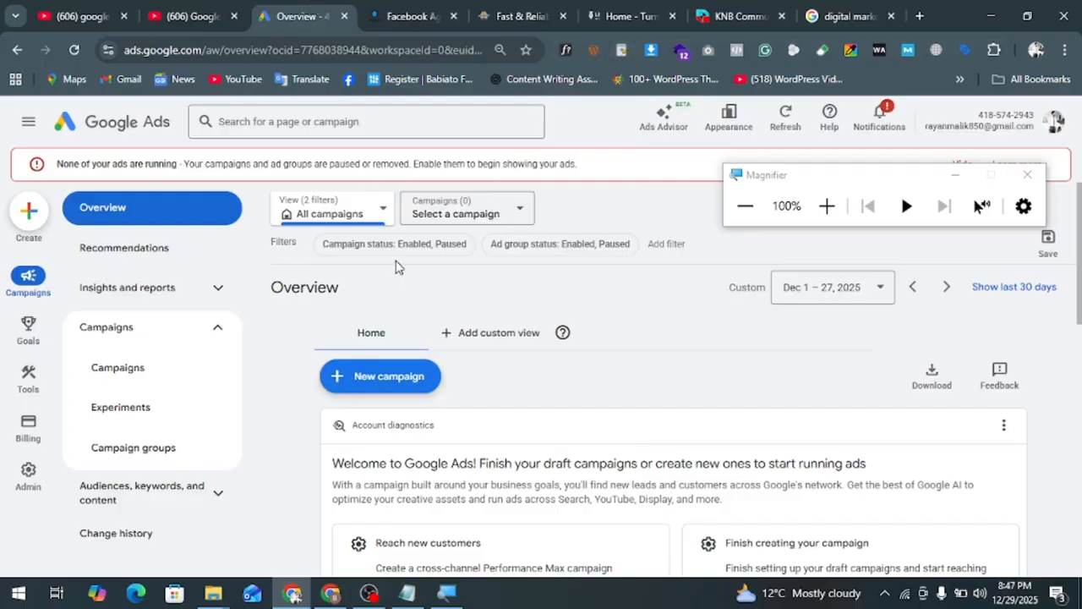
left_click(406, 592)
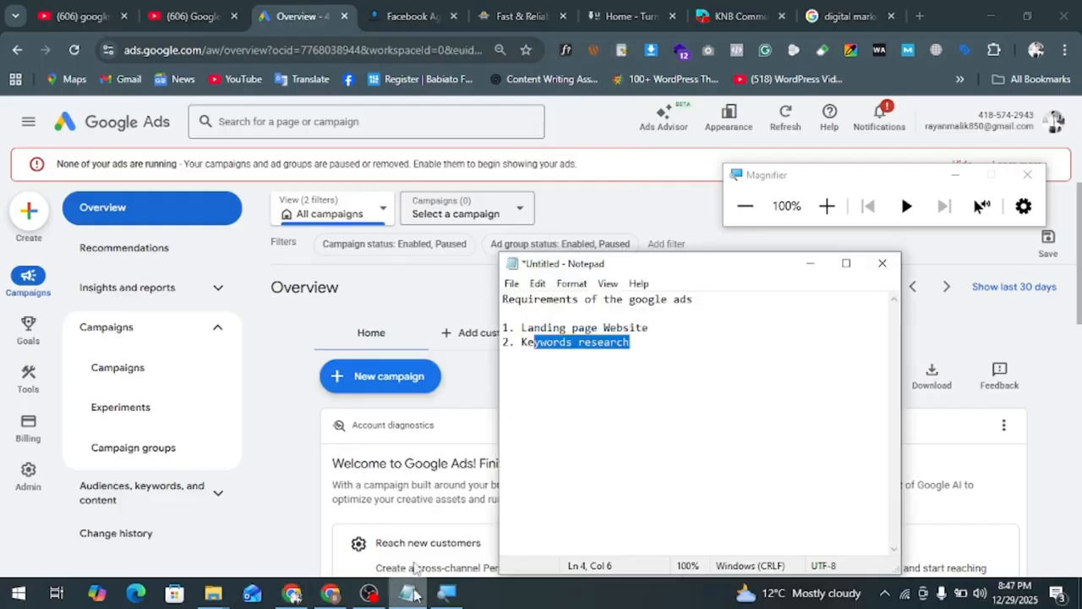
key("End")
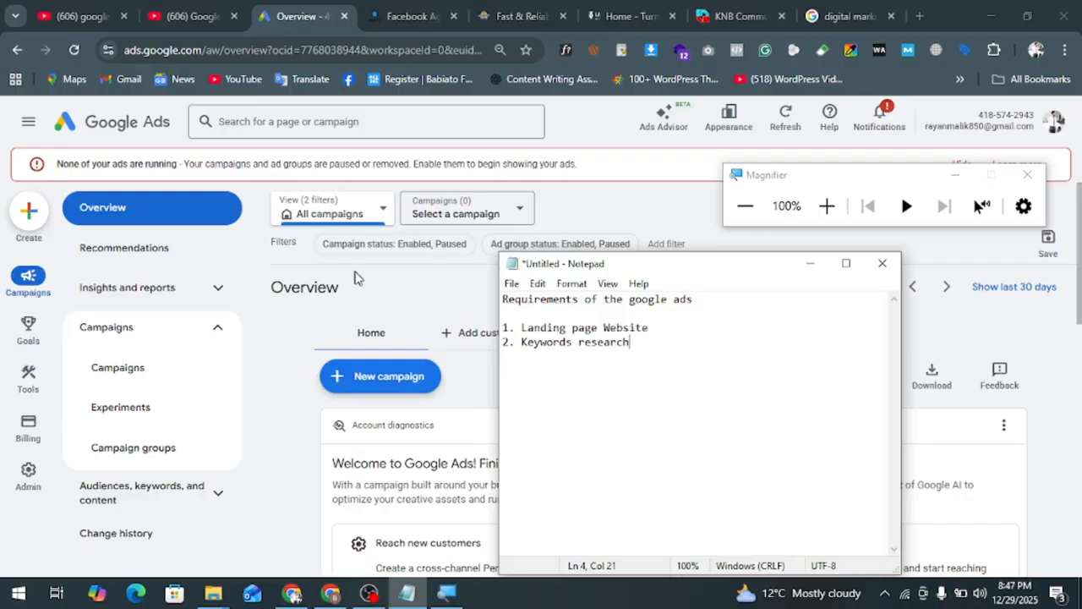
Return to the Google Ads overview and start creating a new campaign
left_click(349, 292)
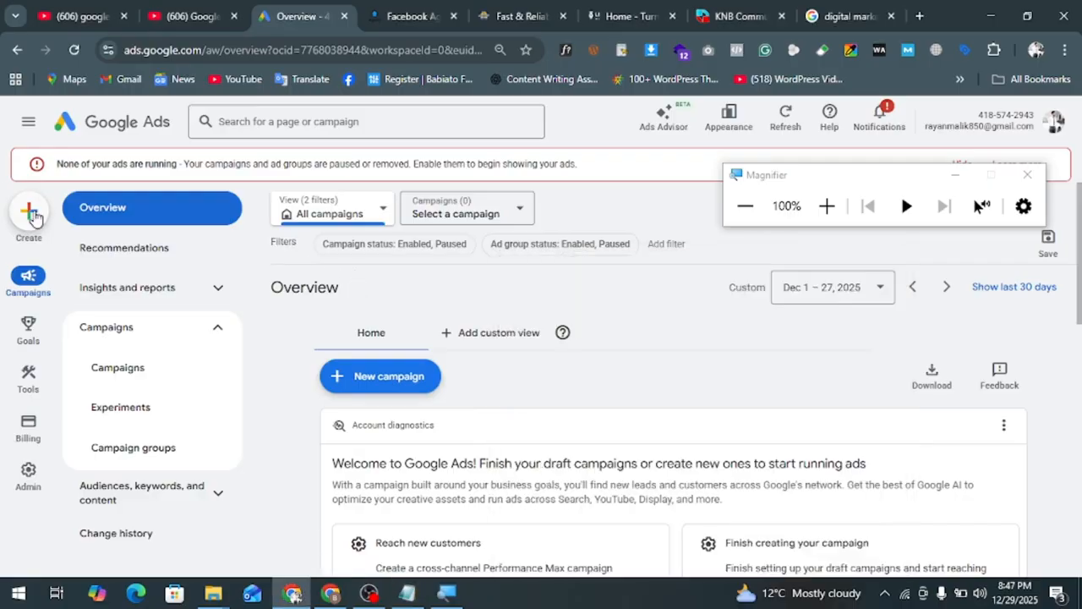
left_click(32, 215)
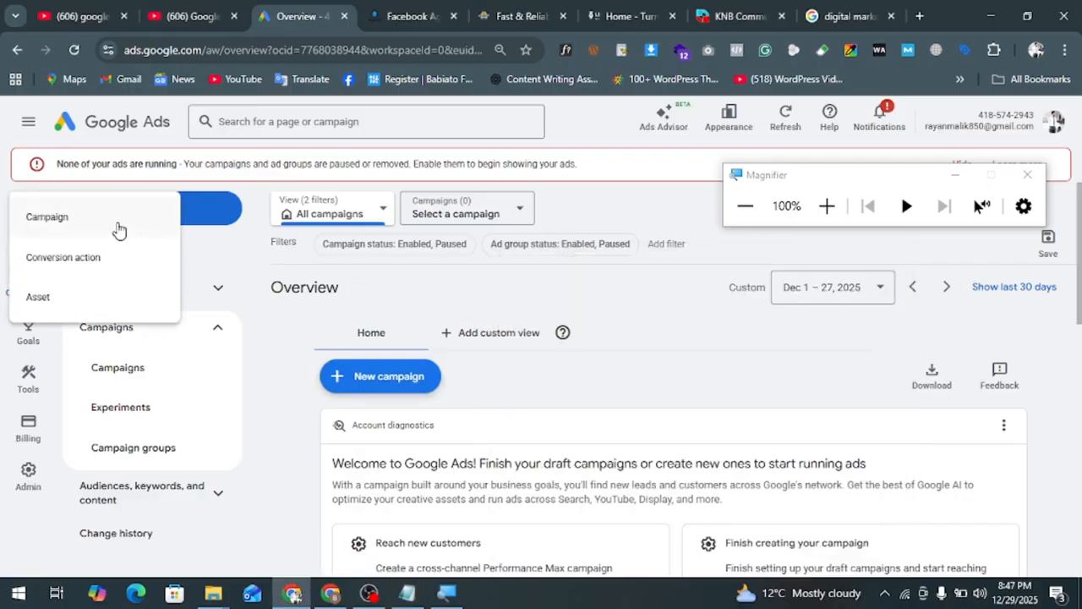
left_click(118, 229)
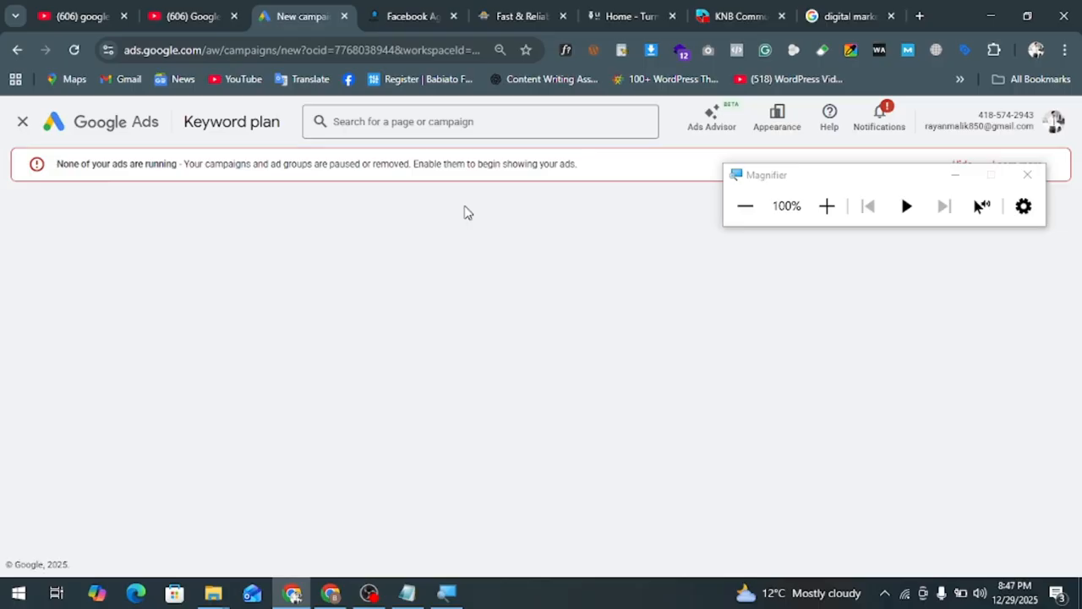
Move the Magnifier window aside, highlight the campaign objective question, and look over the available objectives
left_click_drag(799, 178, 827, 196)
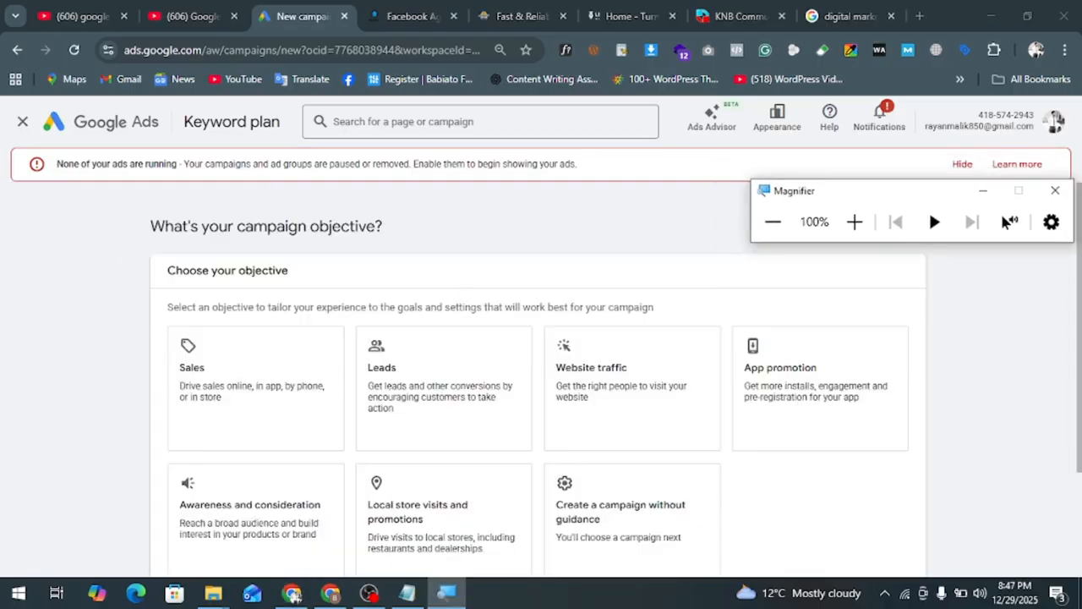
left_click_drag(166, 227, 353, 218)
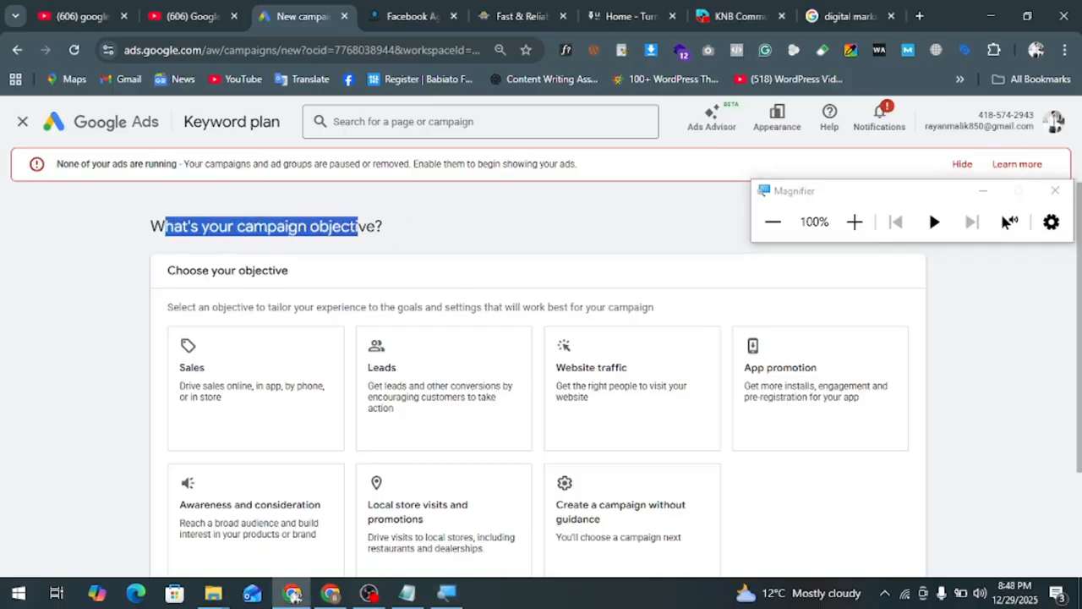
scroll(305, 278, "down", 2)
scroll(785, 355, "up", 1)
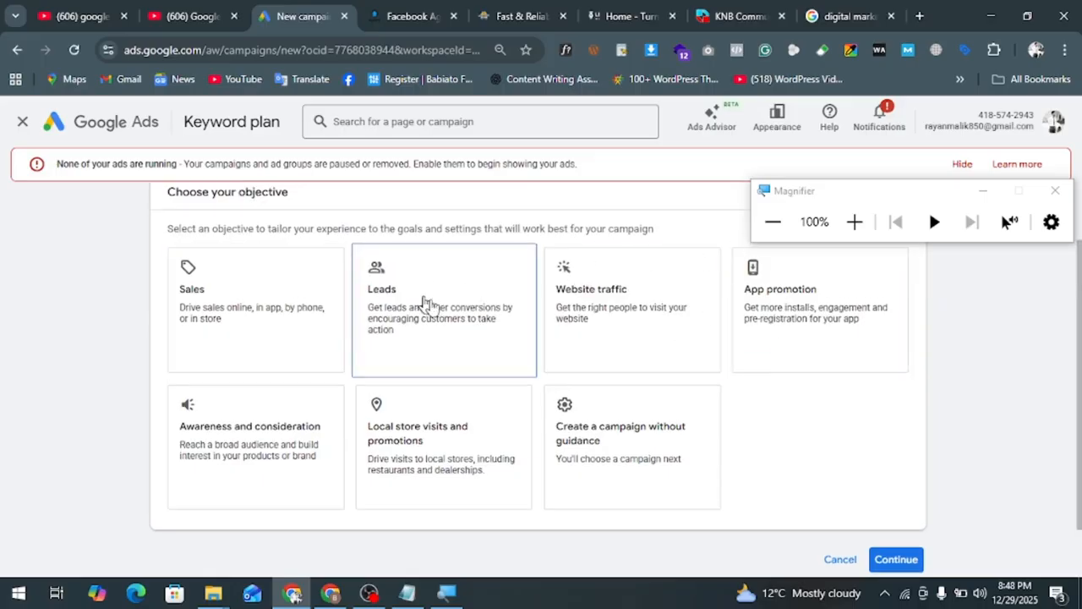
Inspect the objectives at 200% magnification, restore 100%, and choose Create a campaign without guidance
left_click(854, 221)
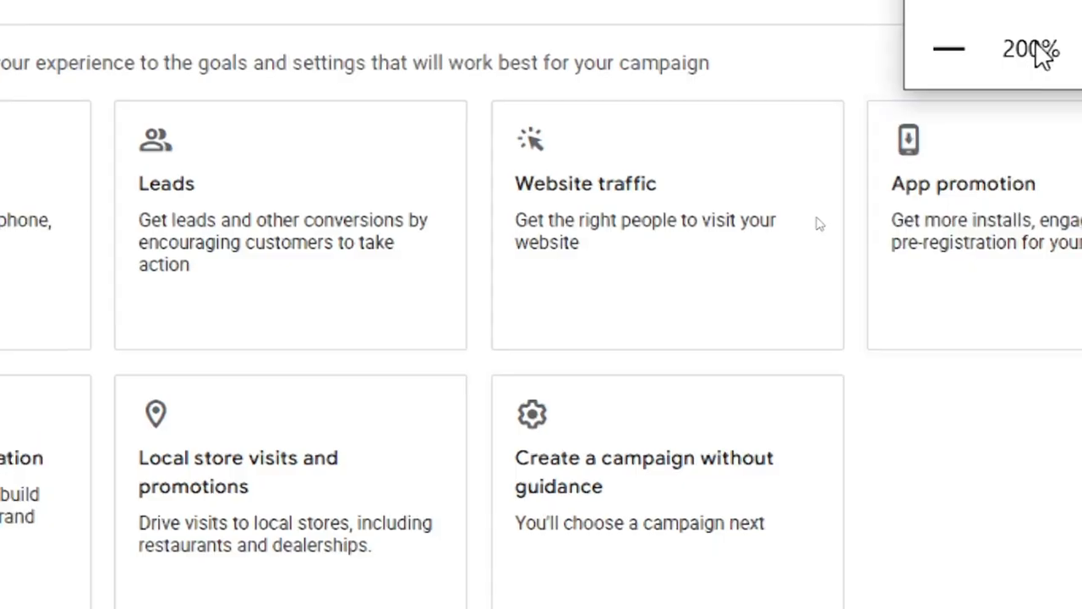
left_click(949, 49)
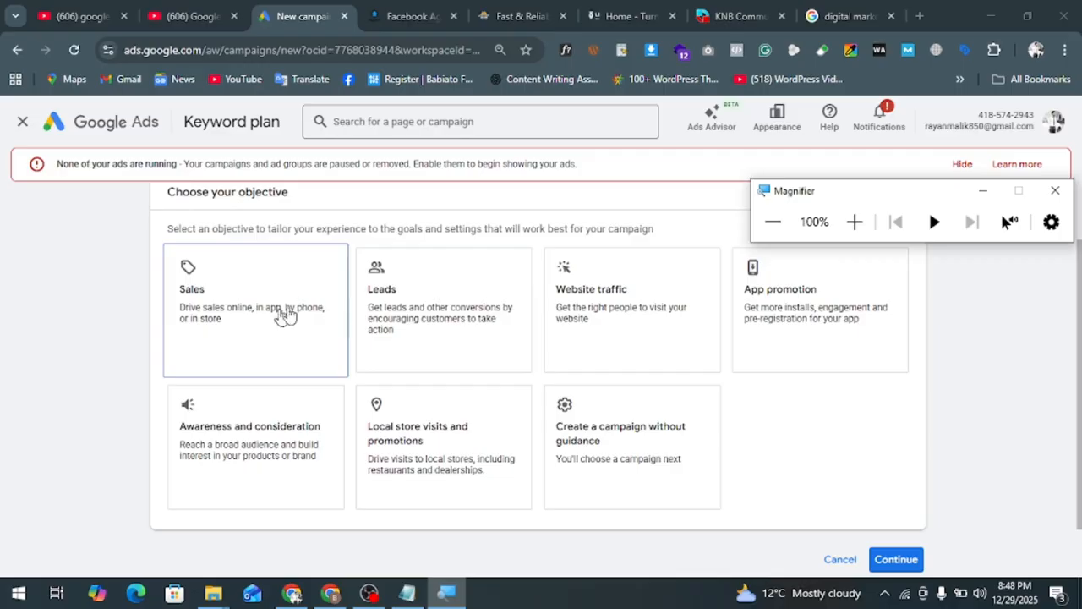
left_click(647, 420)
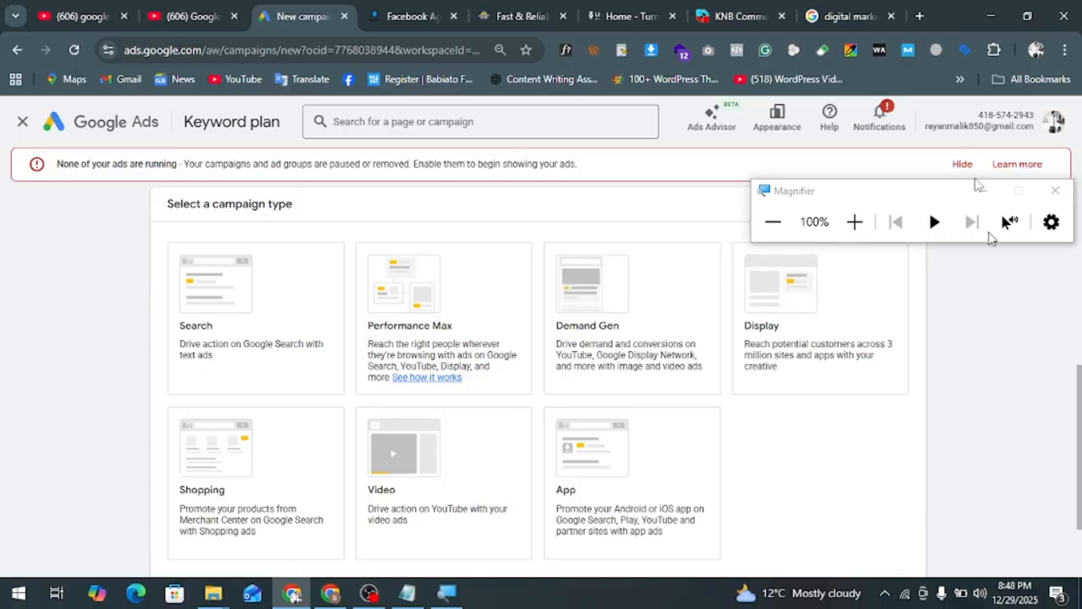
View the campaign types at 200% magnification, then highlight the Sponsored results heading on the Google search page and return to Google Ads
left_click(854, 222)
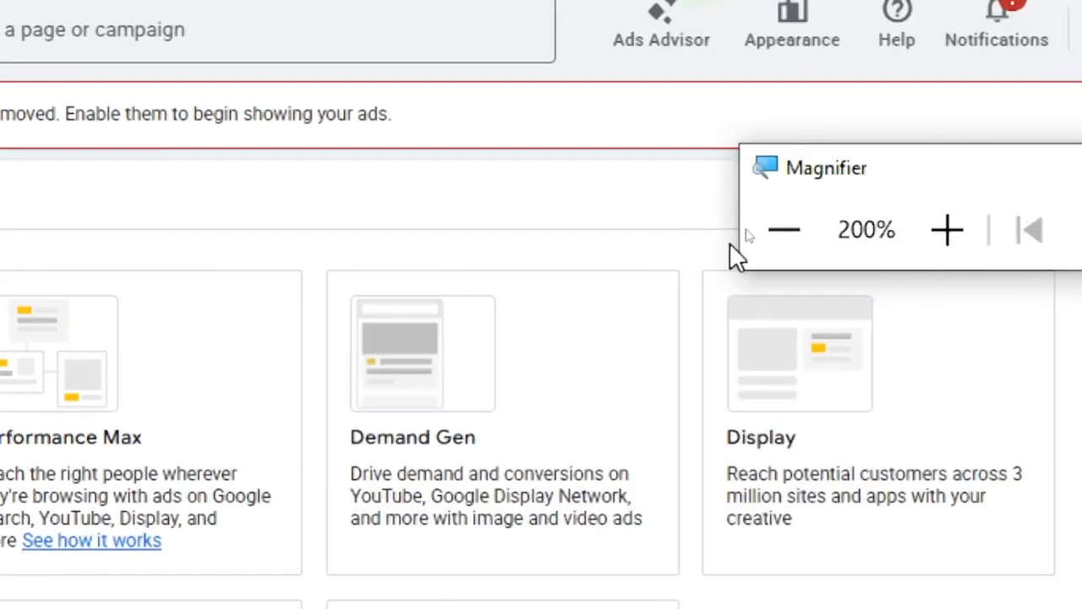
left_click(783, 230)
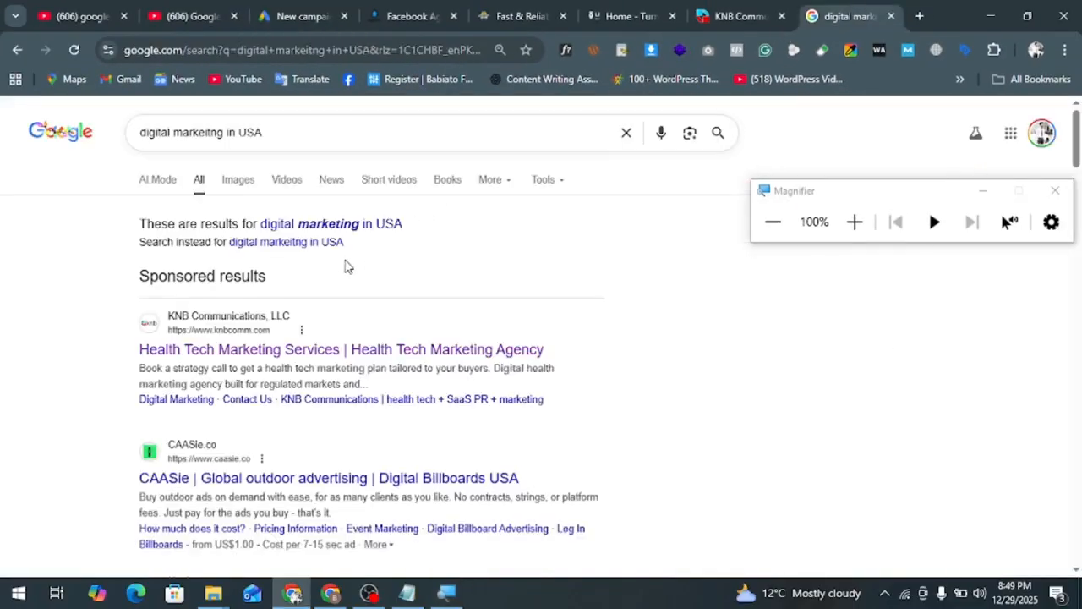
left_click_drag(143, 284, 259, 299)
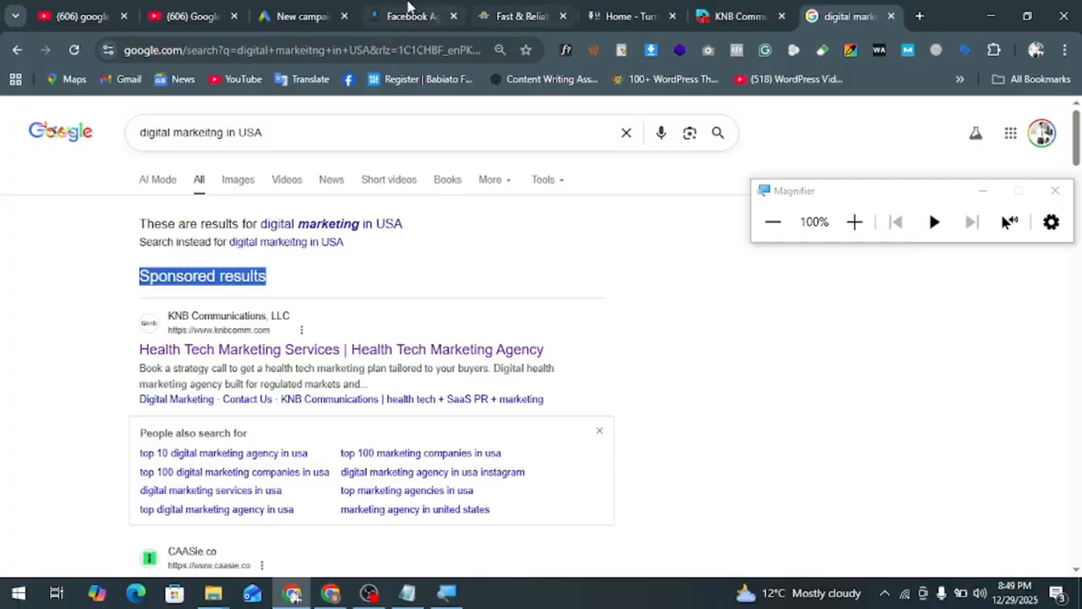
left_click(309, 12)
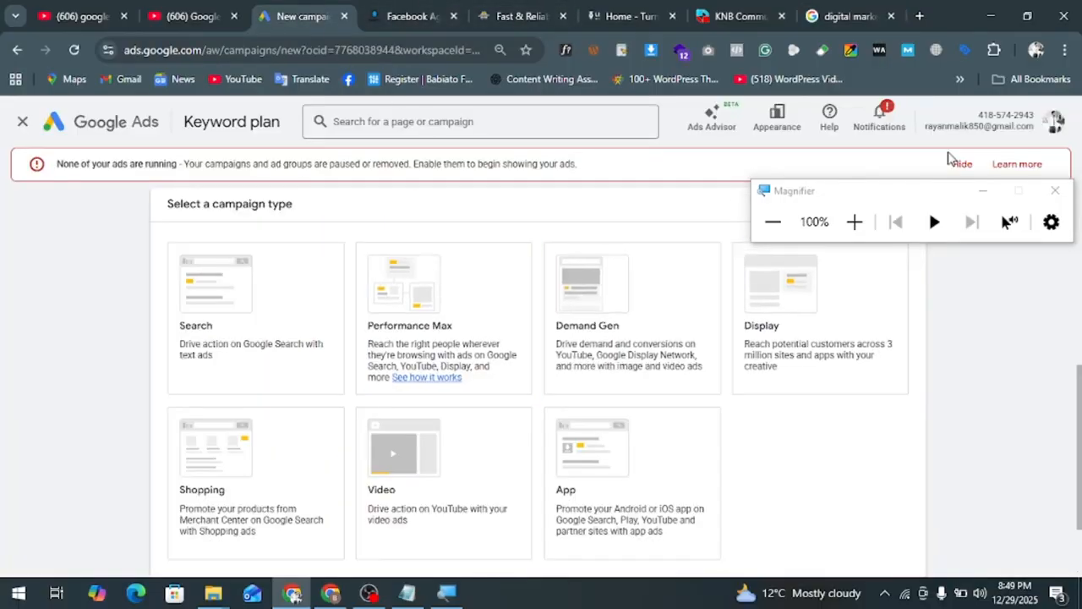
Review the campaign types at 200% magnification, restore 100%, and select Search as the campaign type
left_click(854, 222)
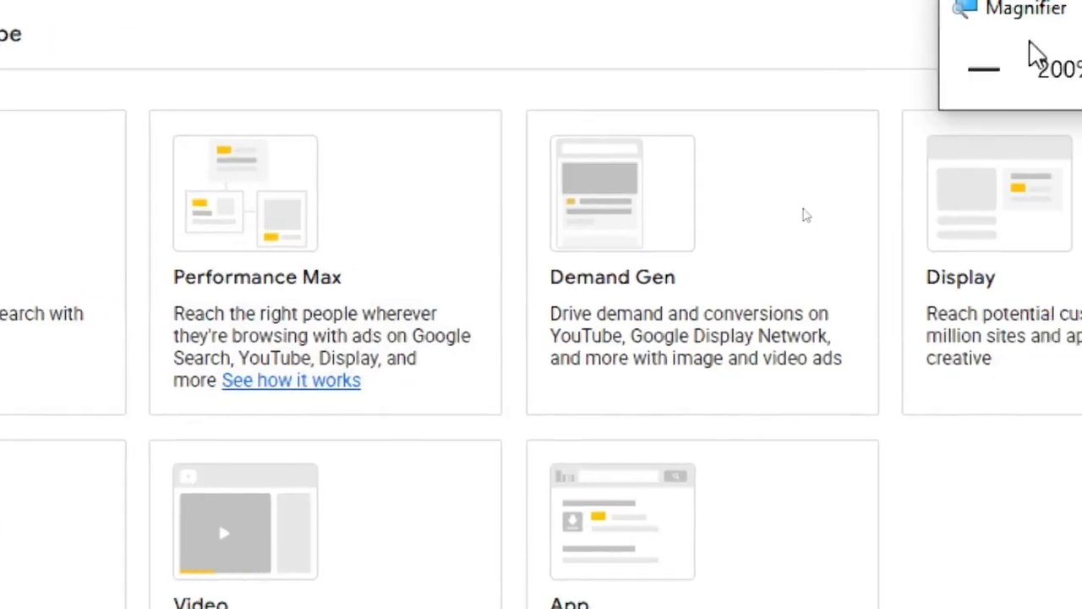
left_click(983, 69)
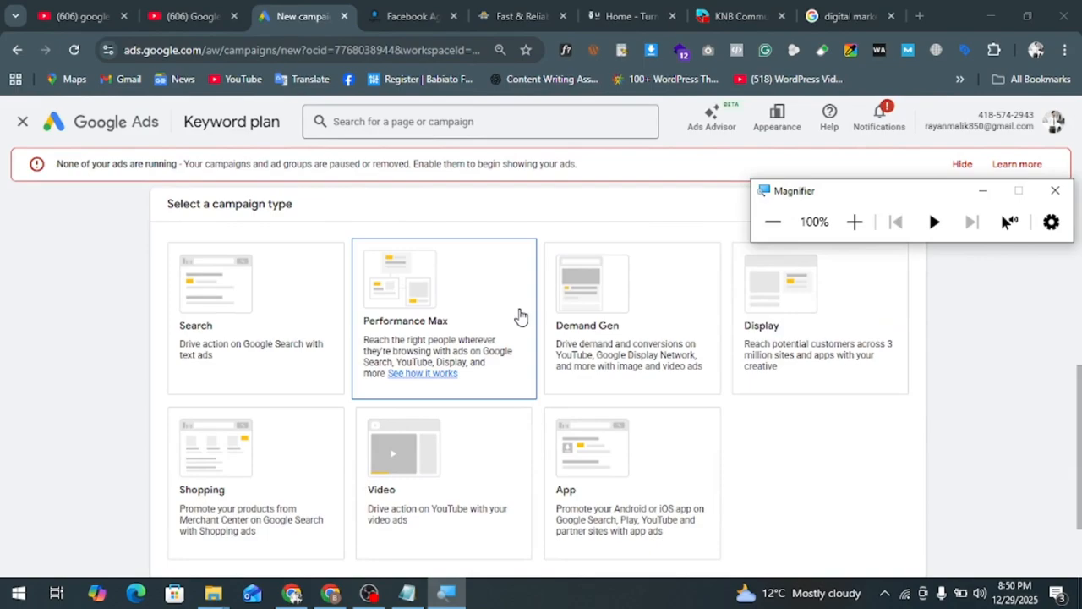
left_click(313, 304)
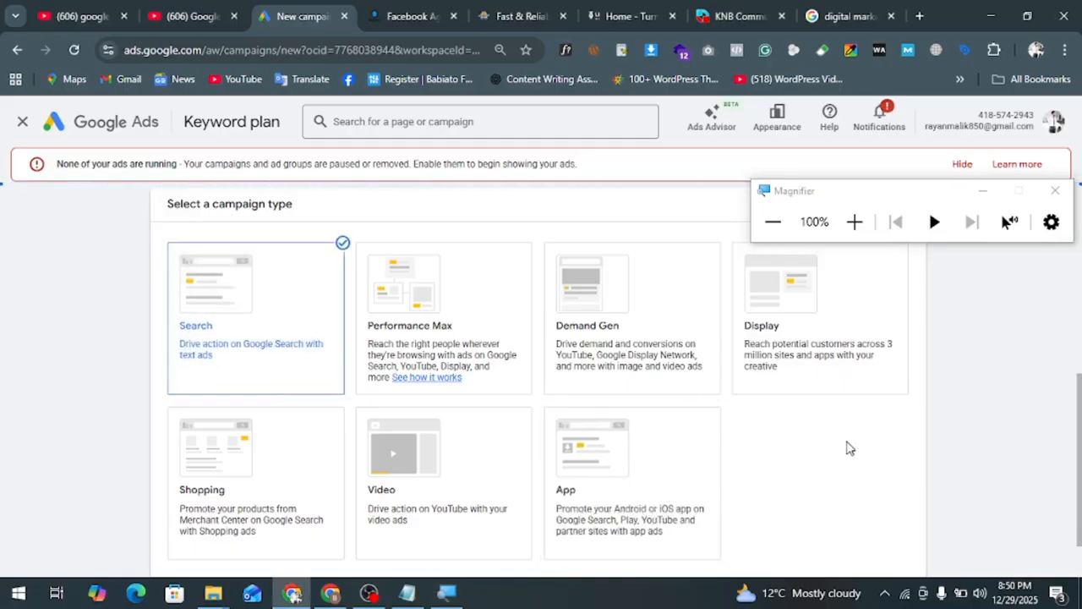
Add Engagements as a conversion goal for the Search campaign
scroll(850, 448, "down", 3)
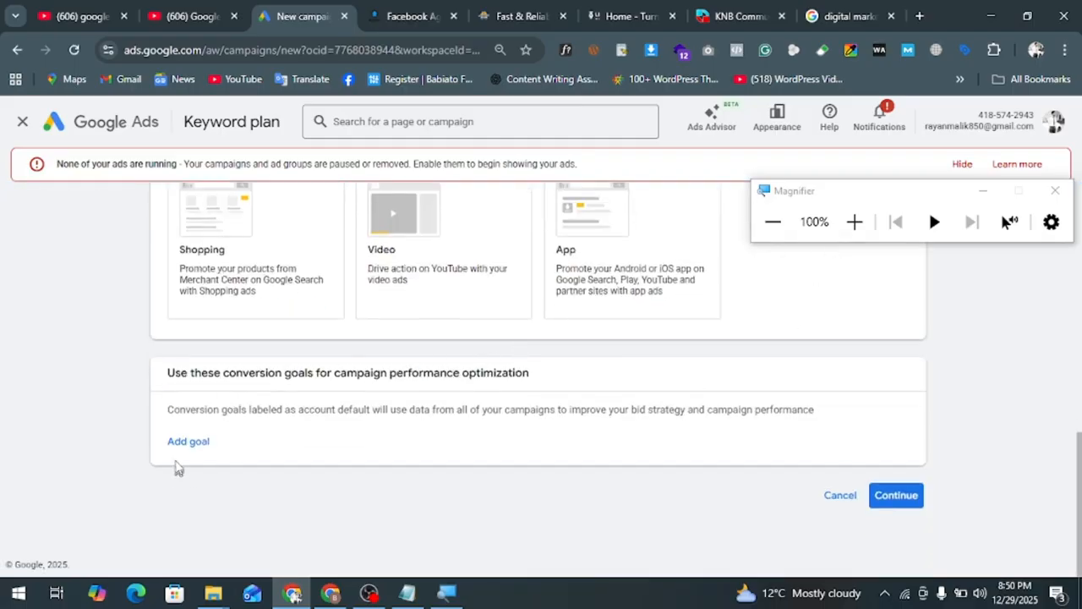
left_click(175, 449)
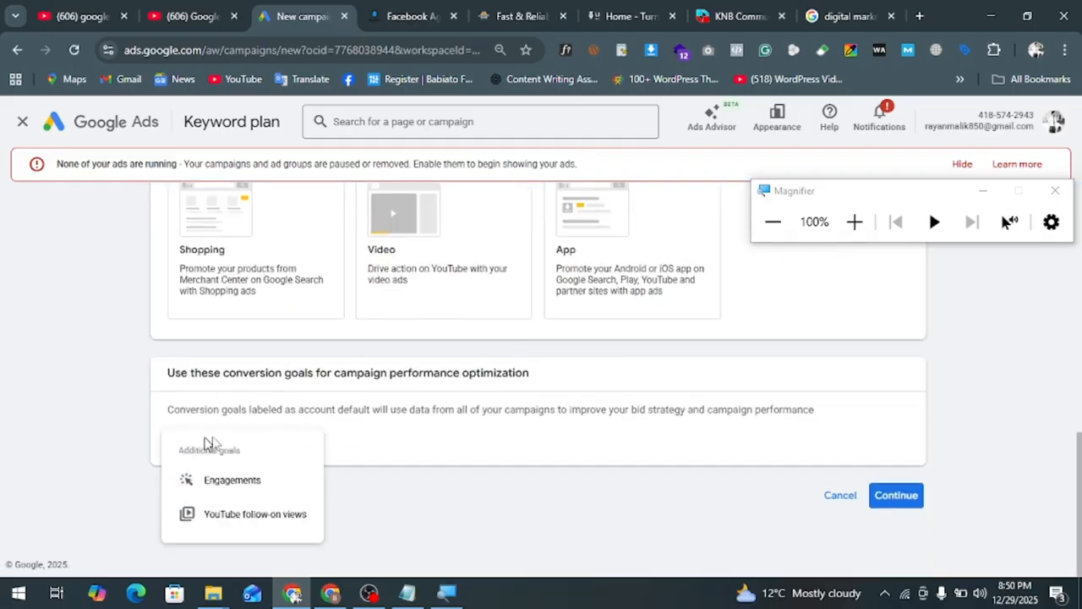
left_click(241, 481)
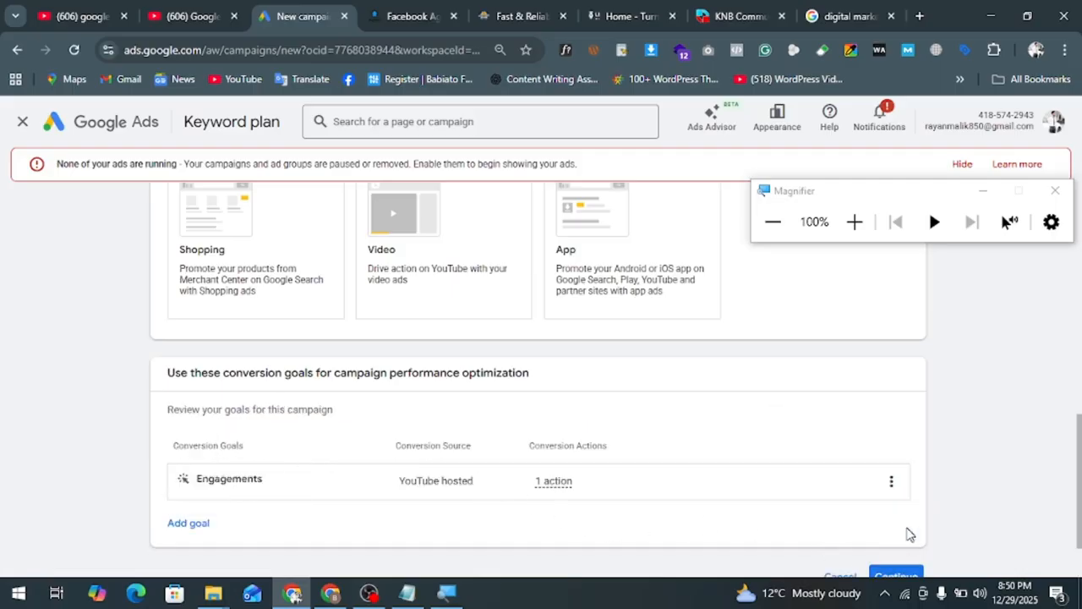
scroll(909, 534, "down", 2)
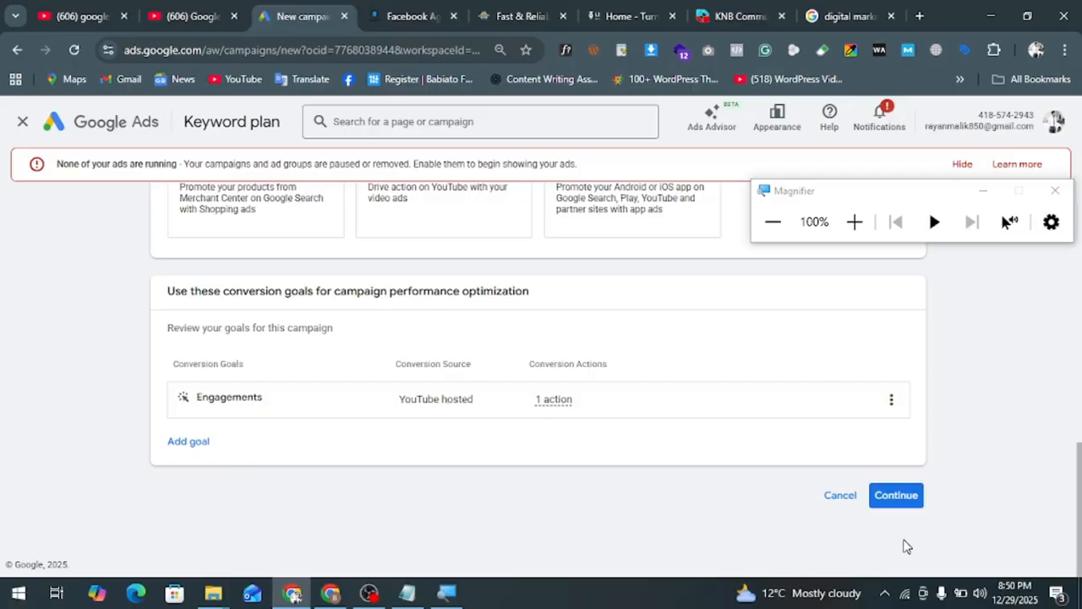
Proceed with the Engagements conversion goal and select Website visits as the result wanted from the campaign
left_click(898, 505)
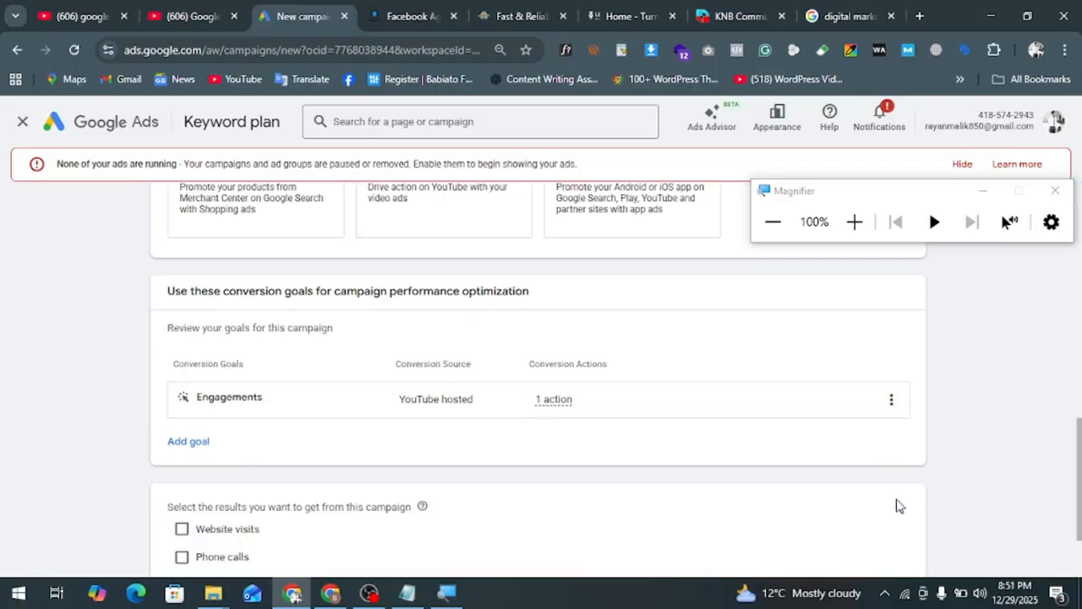
scroll(899, 505, "down", 2)
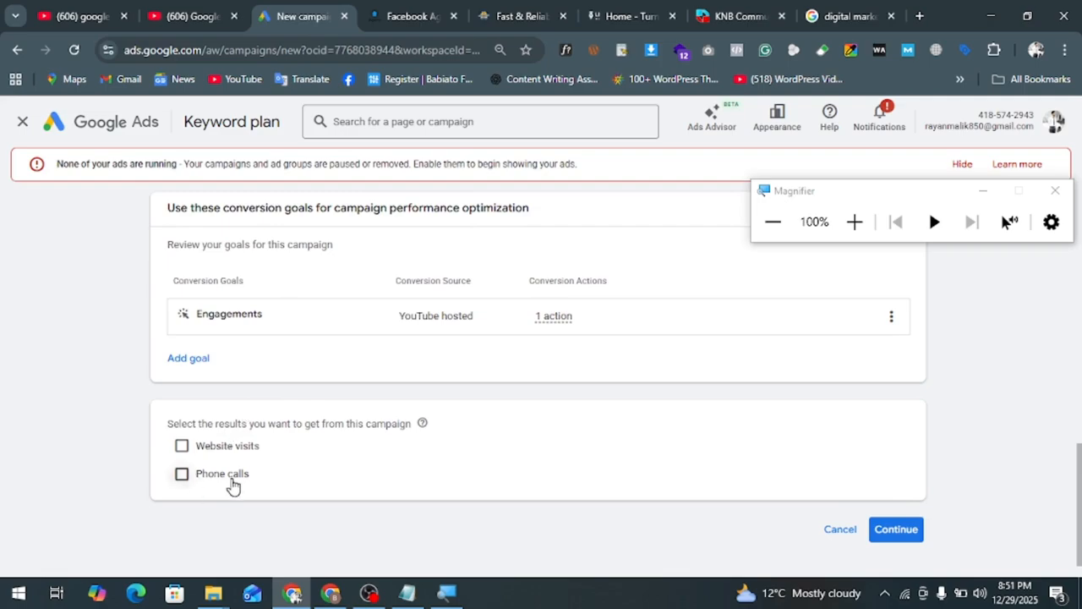
left_click(191, 448)
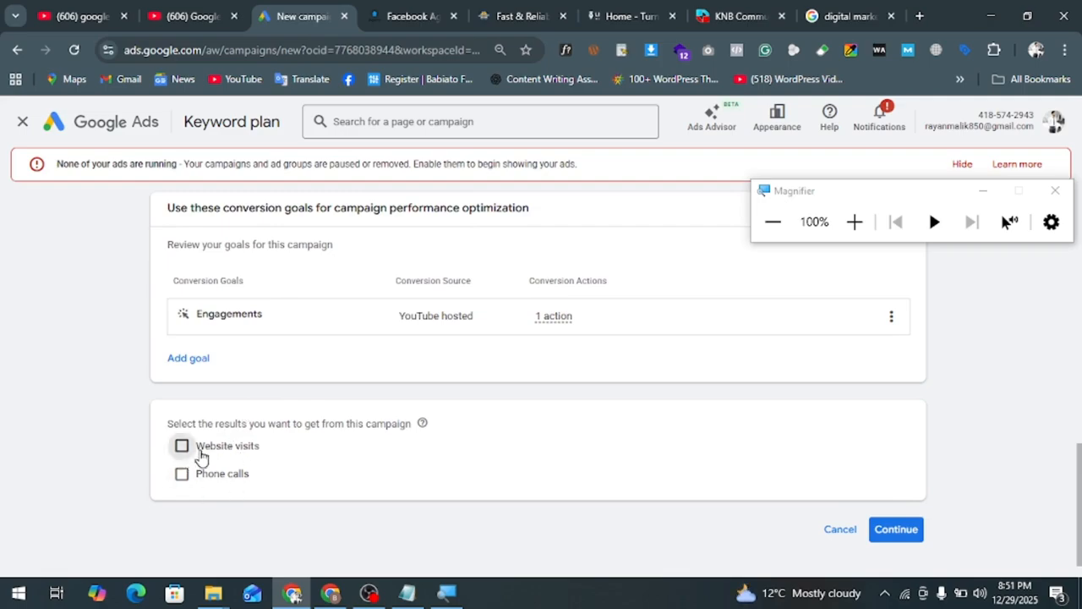
left_click(226, 480)
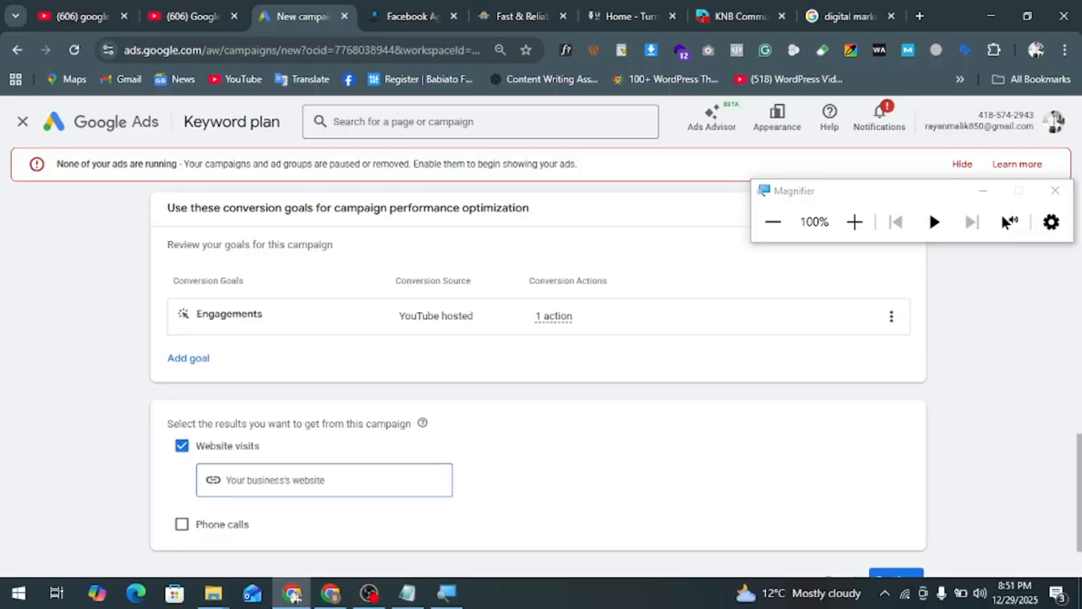
Copy the miaminotary.express address from its open browser tab into the campaign's business website field and continue
left_click(448, 10)
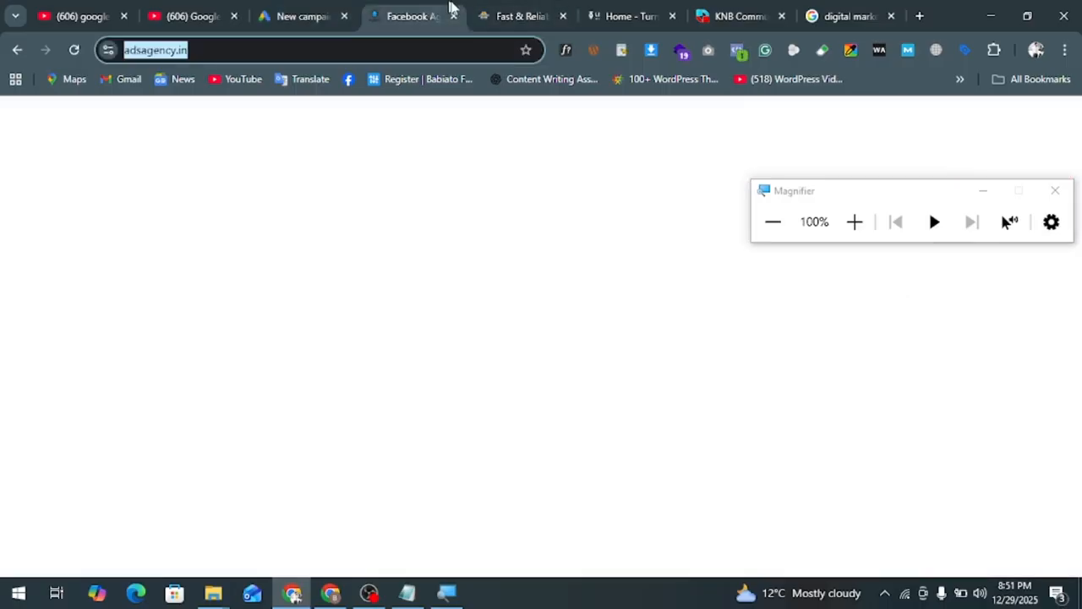
left_click(514, 10)
left_click(350, 44)
key("ctrl+c")
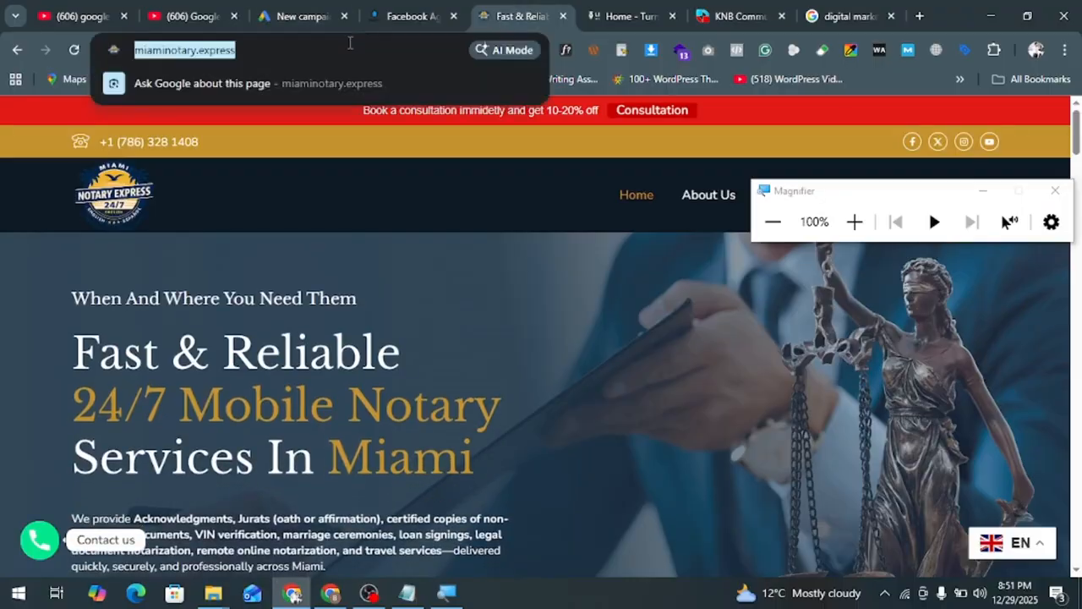
left_click(294, 8)
key("ctrl+v")
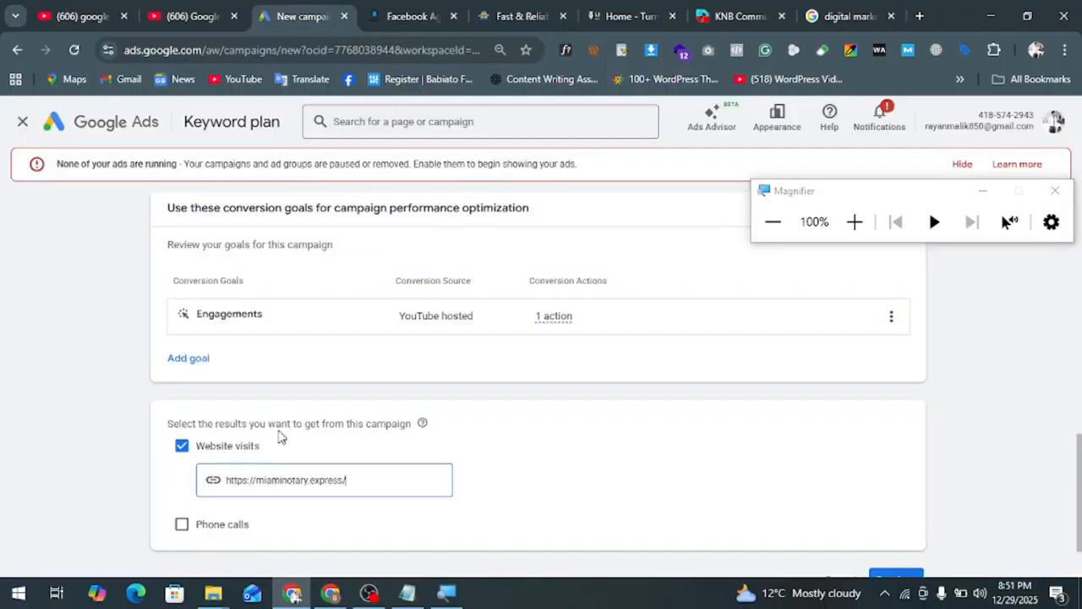
scroll(281, 436, "down", 1)
left_click(896, 496)
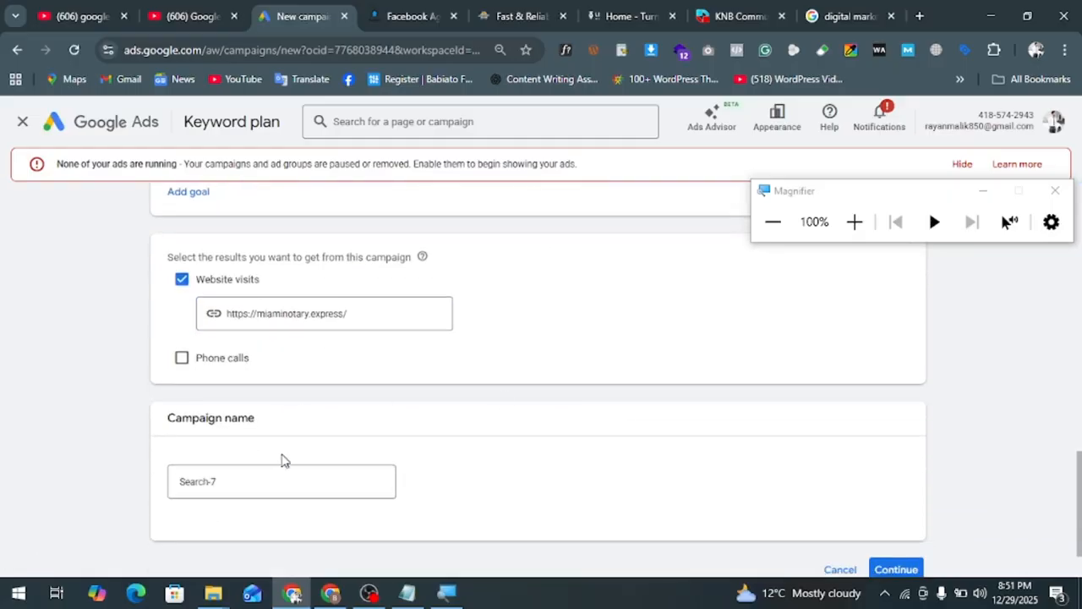
Name the campaign "Search-Testing Compaign" and start it as a new campaign instead of finishing a saved draft
left_click_drag(248, 489, 174, 497)
left_click(217, 482)
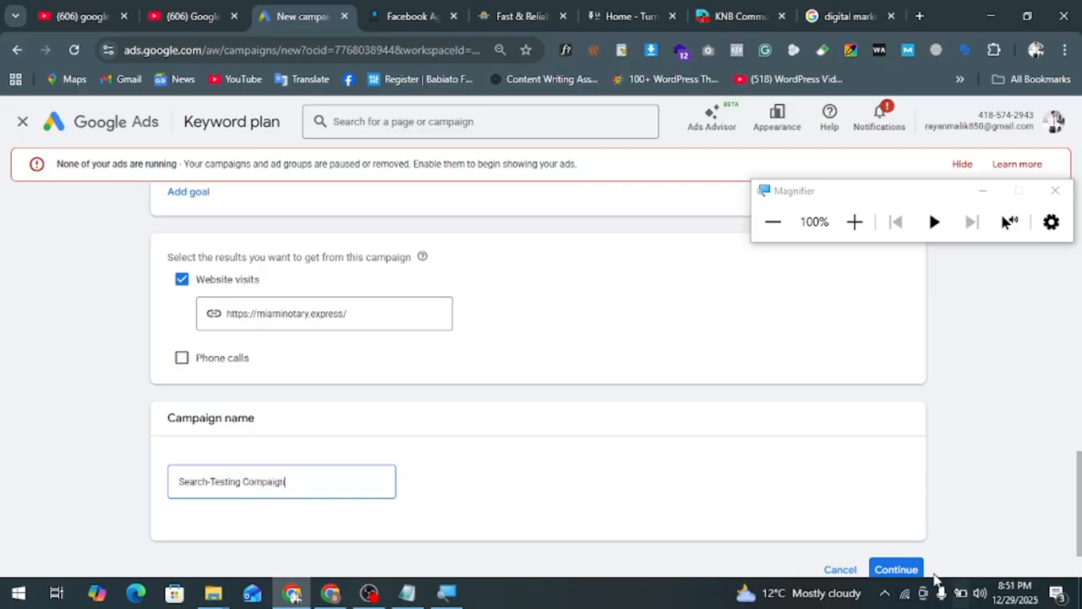
left_click(920, 572)
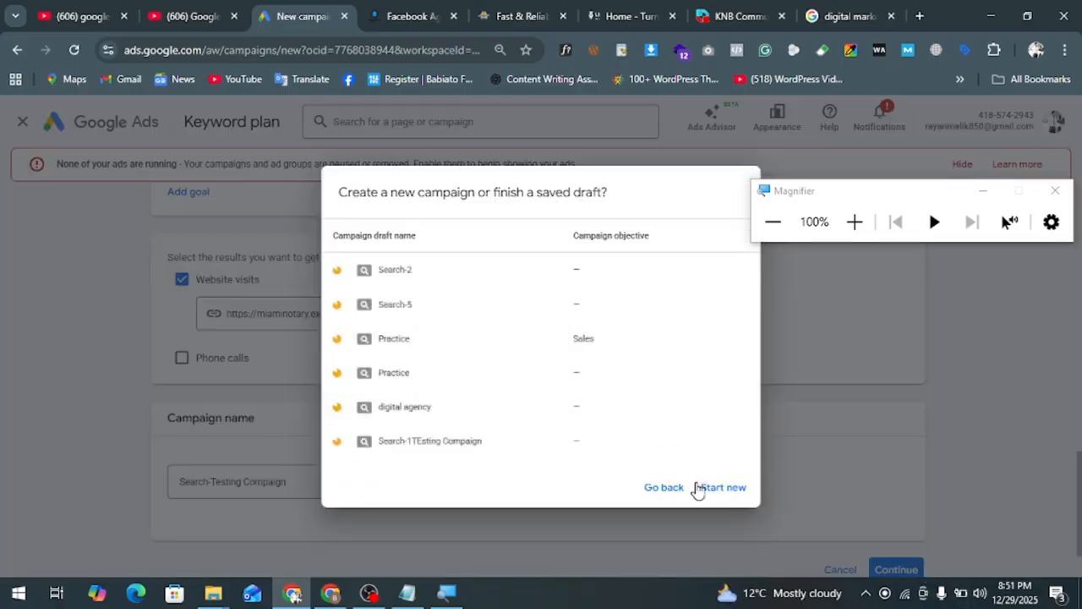
left_click(724, 488)
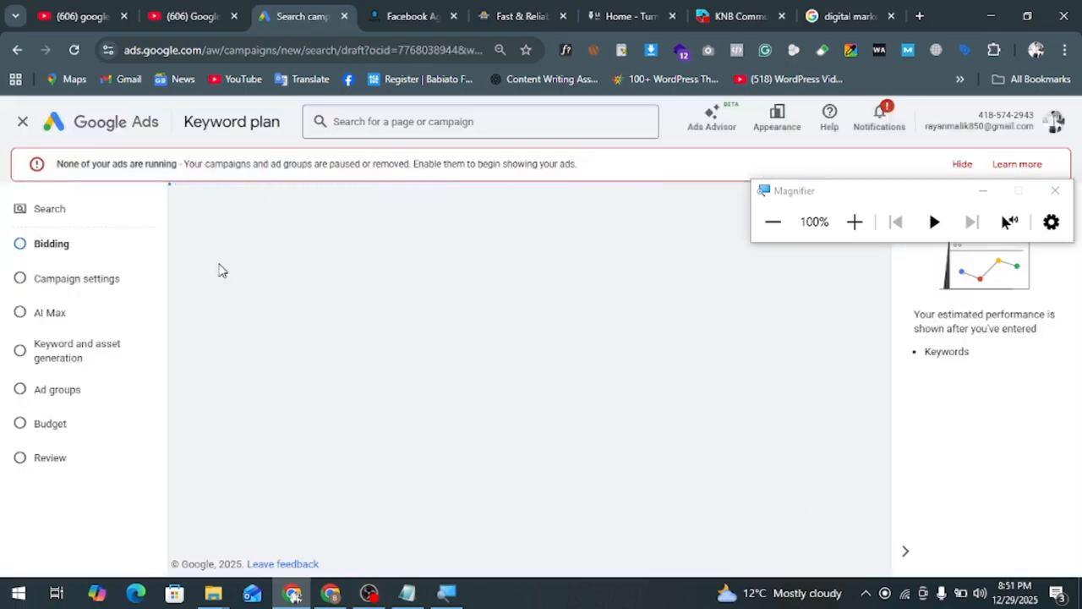
Examine the Bidding section at 200% magnification, restore 100%, and review the available bidding focus options without changing Conversions
left_click(854, 222)
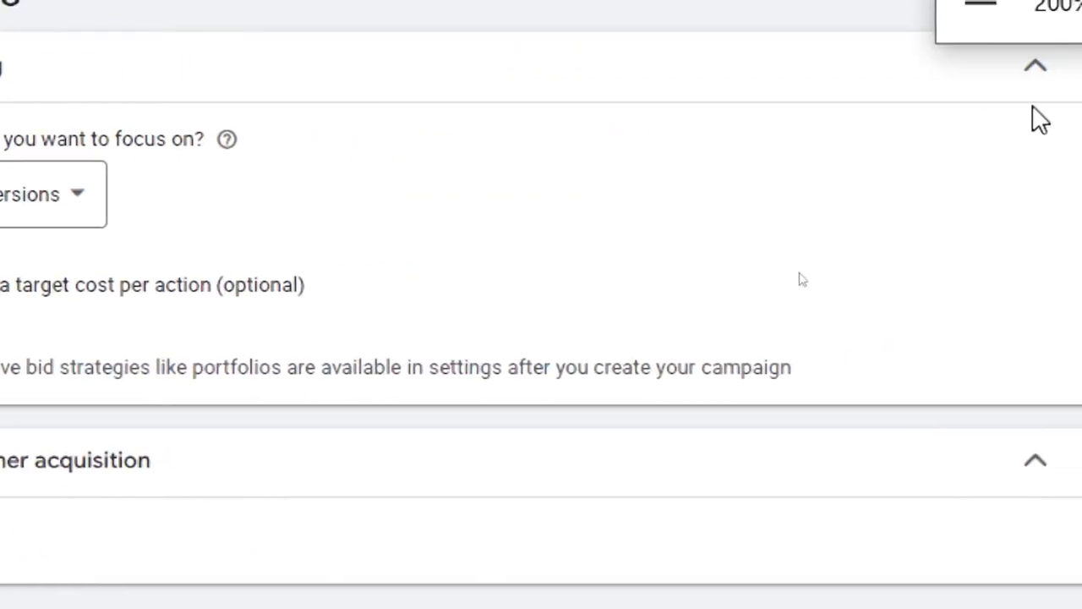
left_click(968, 42)
left_click(771, 225)
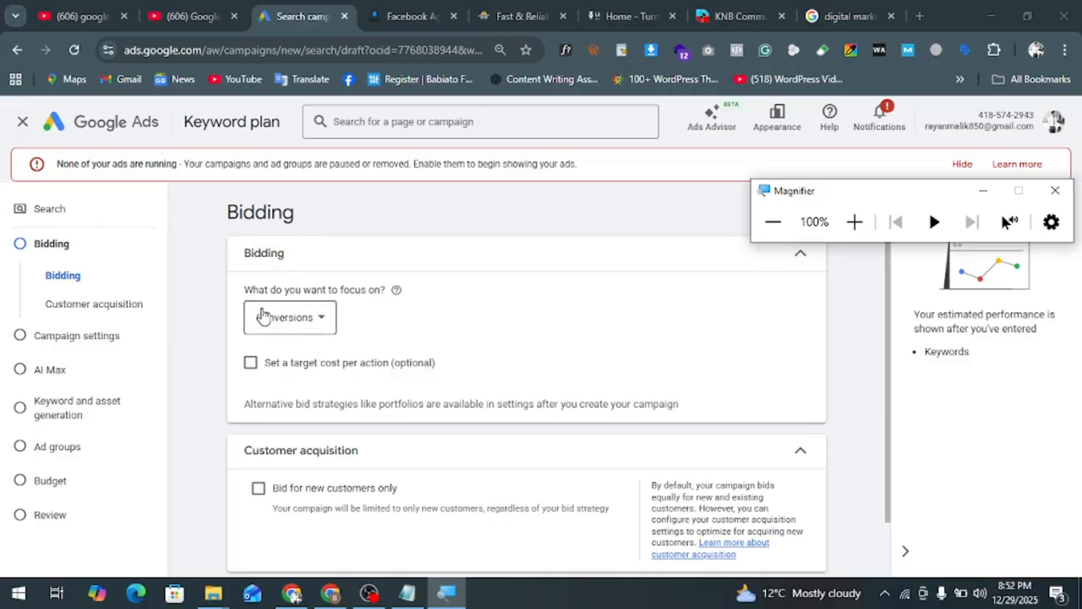
left_click(264, 310)
left_click_drag(262, 305, 338, 293)
left_click(383, 309)
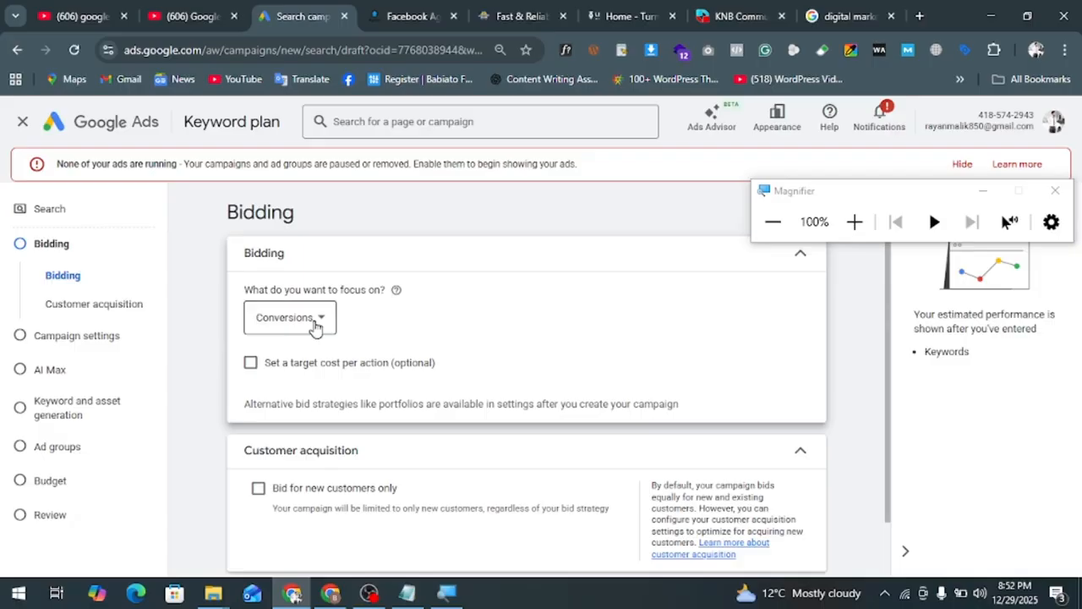
left_click(288, 322)
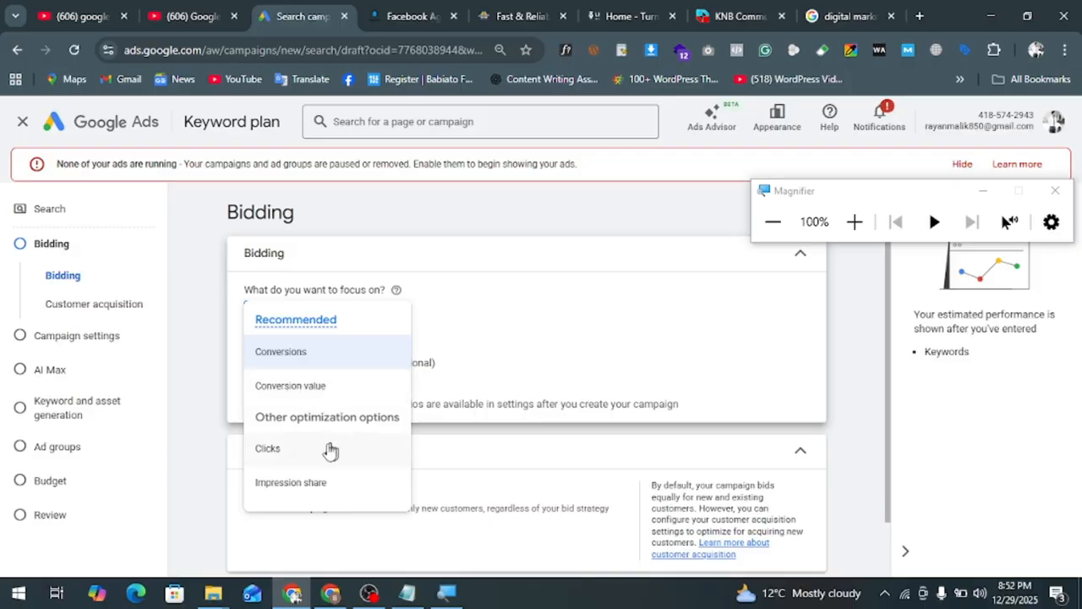
left_click(449, 336)
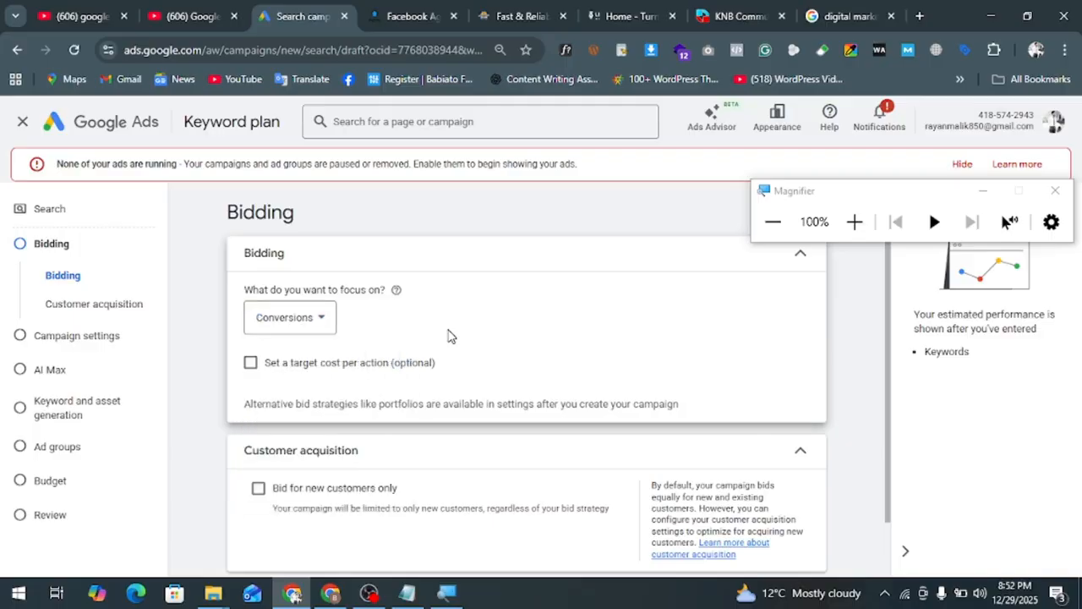
Try the optional target cost per action at 200% magnification, restore 100%, and turn the option off again
left_click(854, 222)
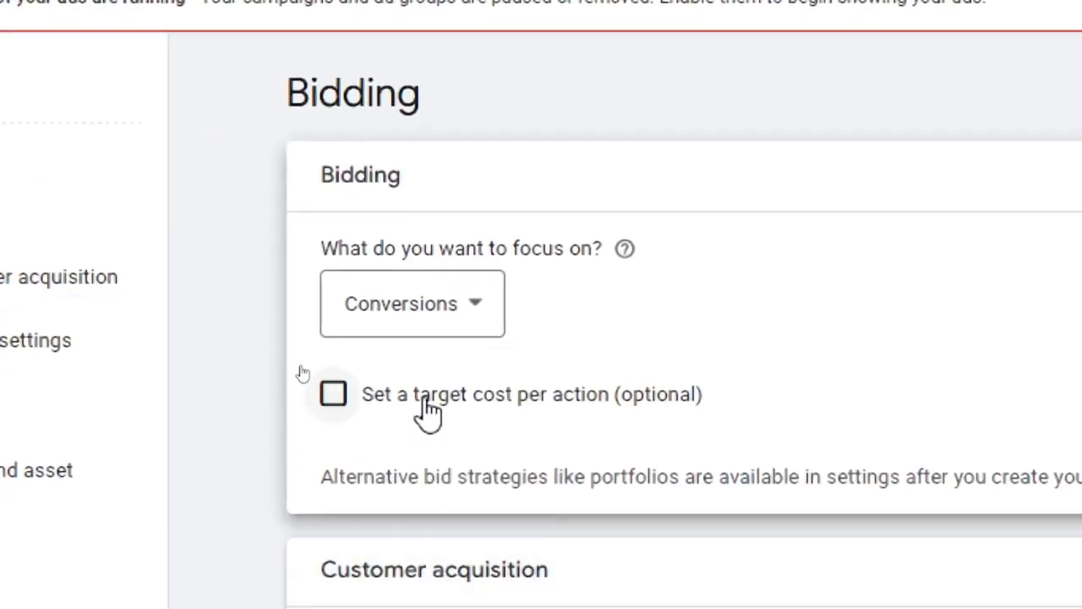
left_click(333, 395)
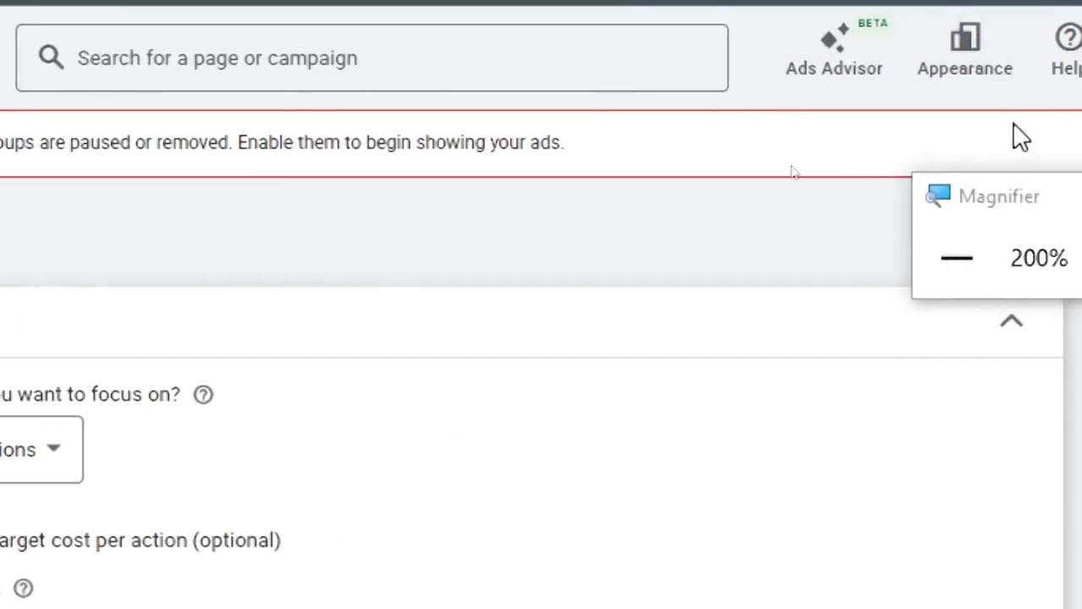
left_click(971, 260)
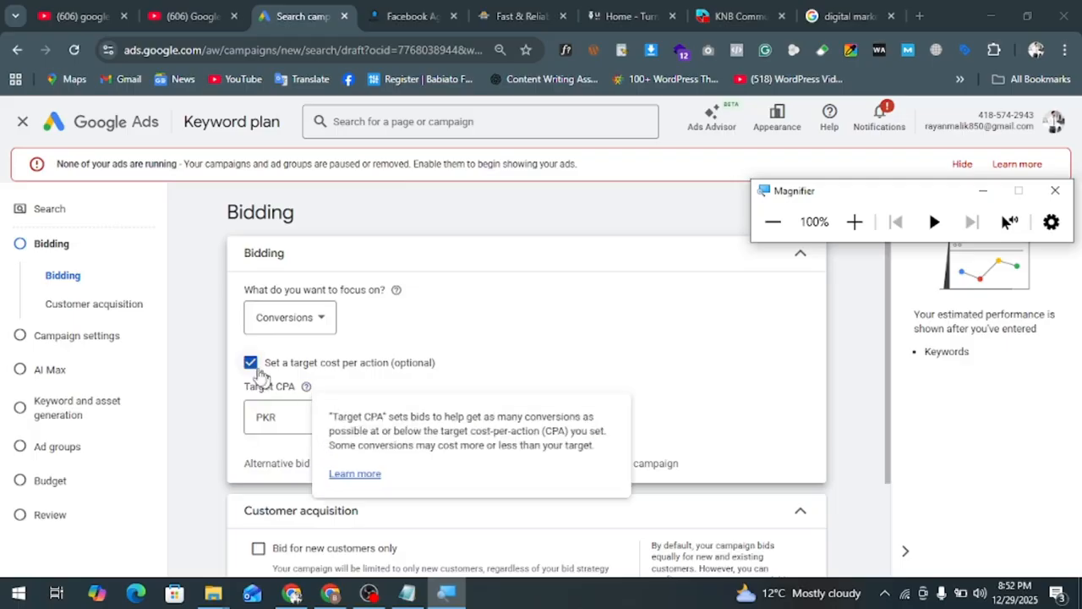
left_click(250, 363)
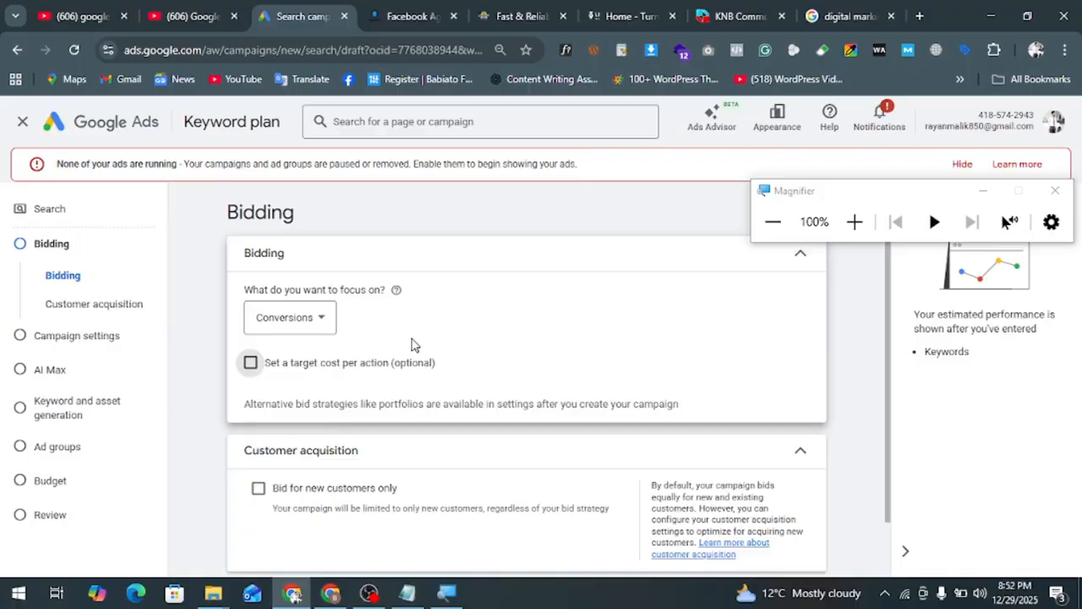
Review the customer acquisition and bidding settings, using 200% magnification, and proceed to the campaign settings with the Conversions focus
scroll(411, 343, "down", 1)
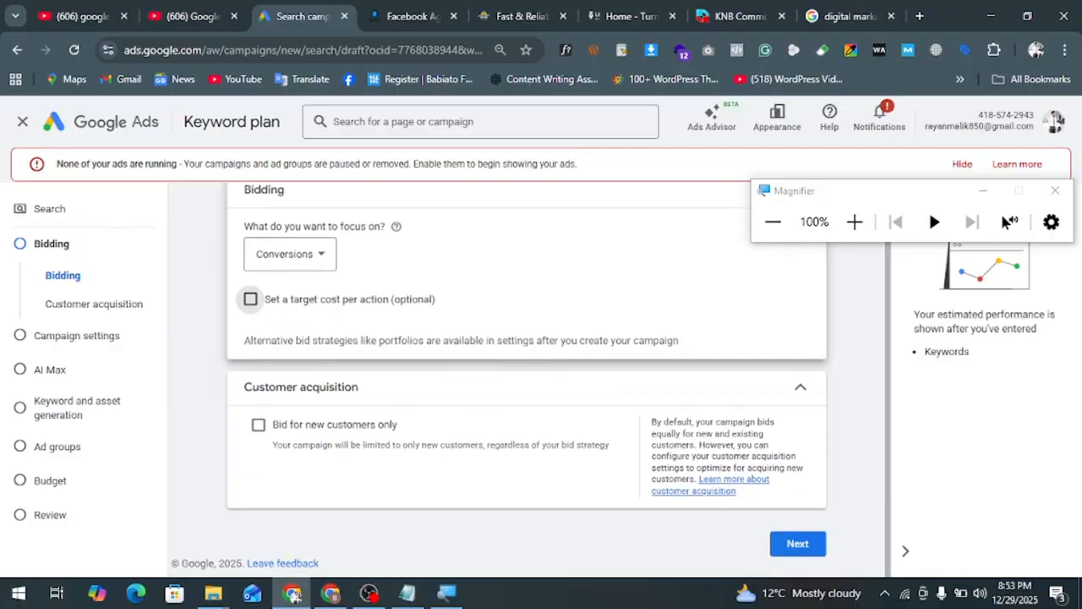
left_click(854, 221)
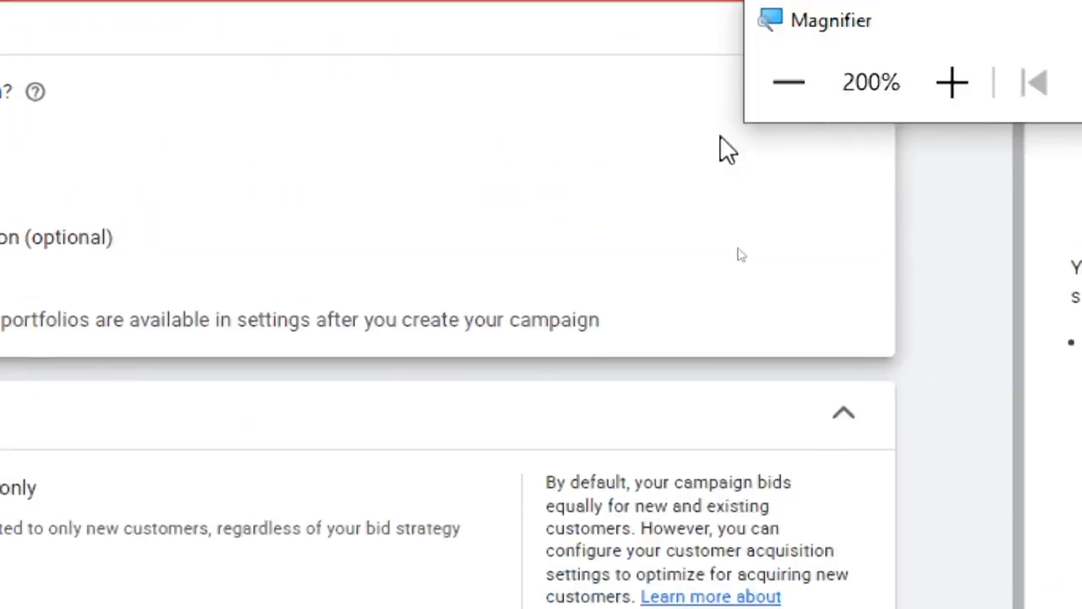
left_click(769, 88)
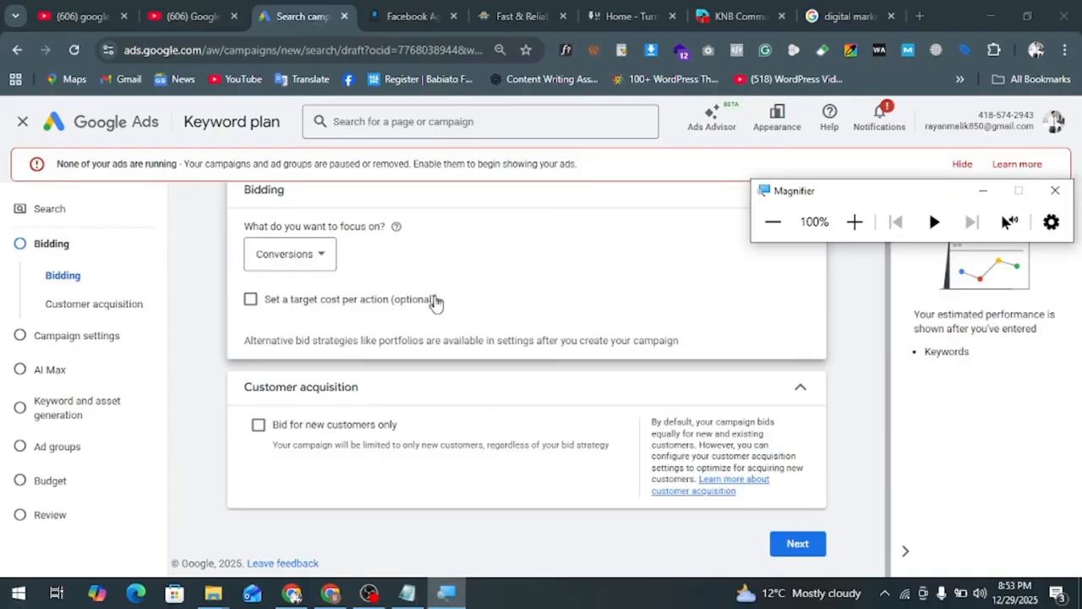
scroll(437, 334, "up", 1)
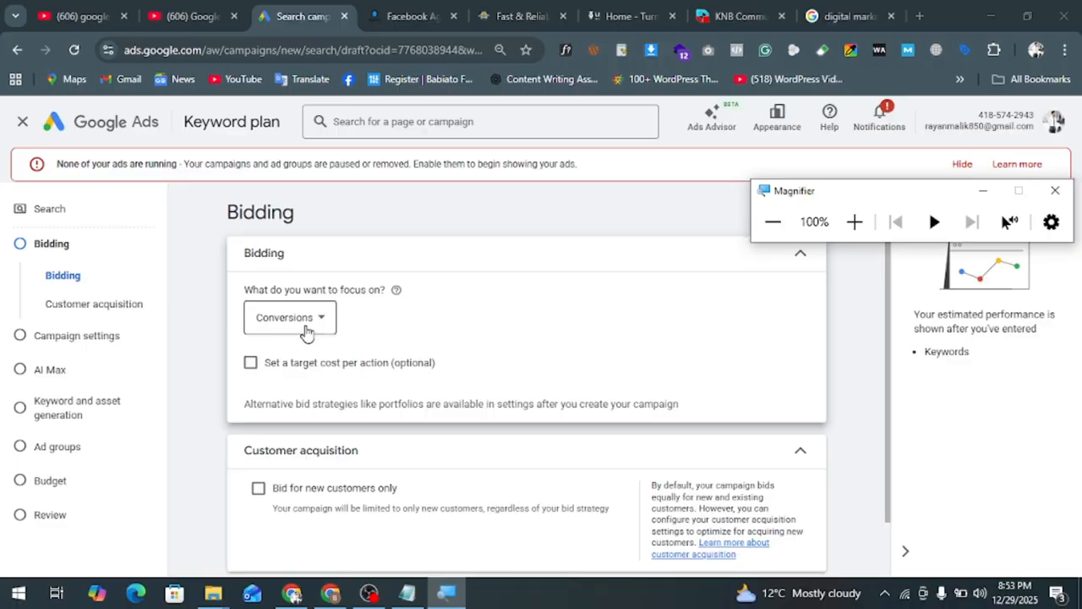
scroll(406, 347, "down", 1)
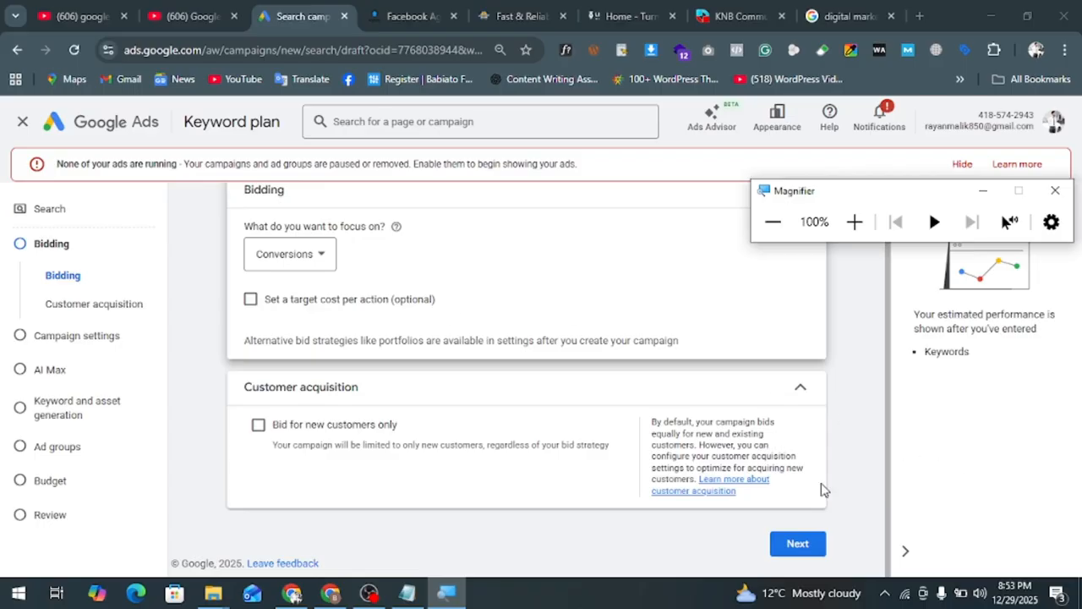
left_click(804, 546)
left_click(804, 546)
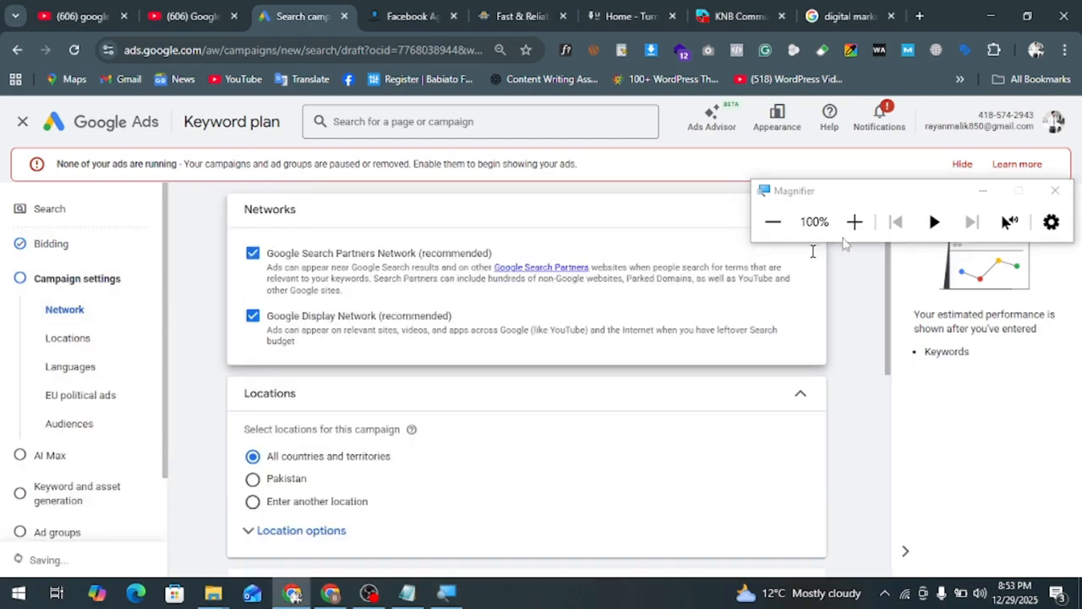
Examine the Networks options at 200% magnification, highlighting the Google Search Partners Network description
left_click(854, 222)
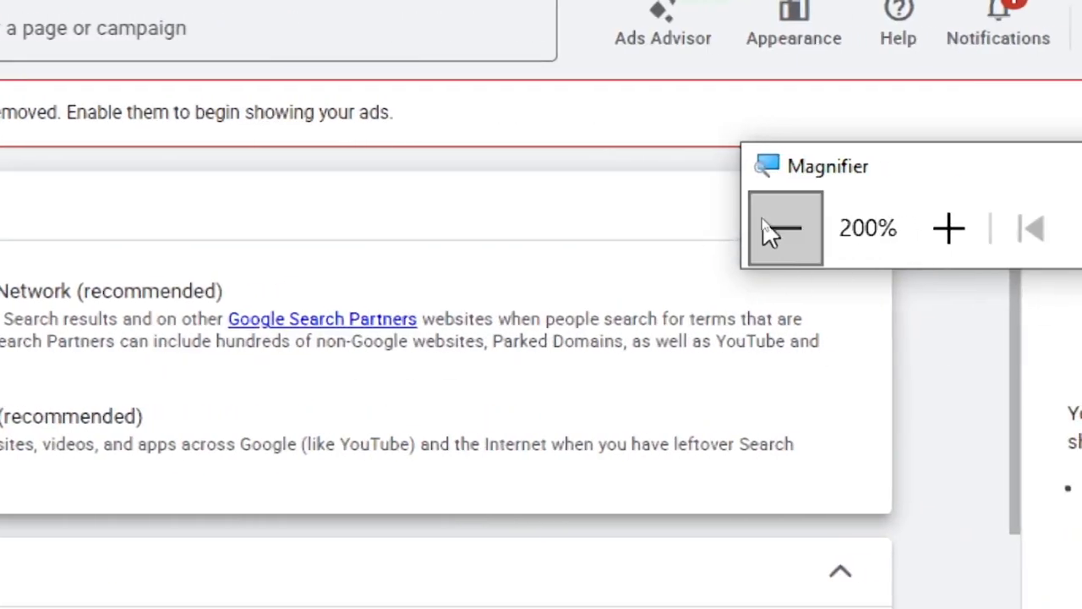
left_click(786, 228)
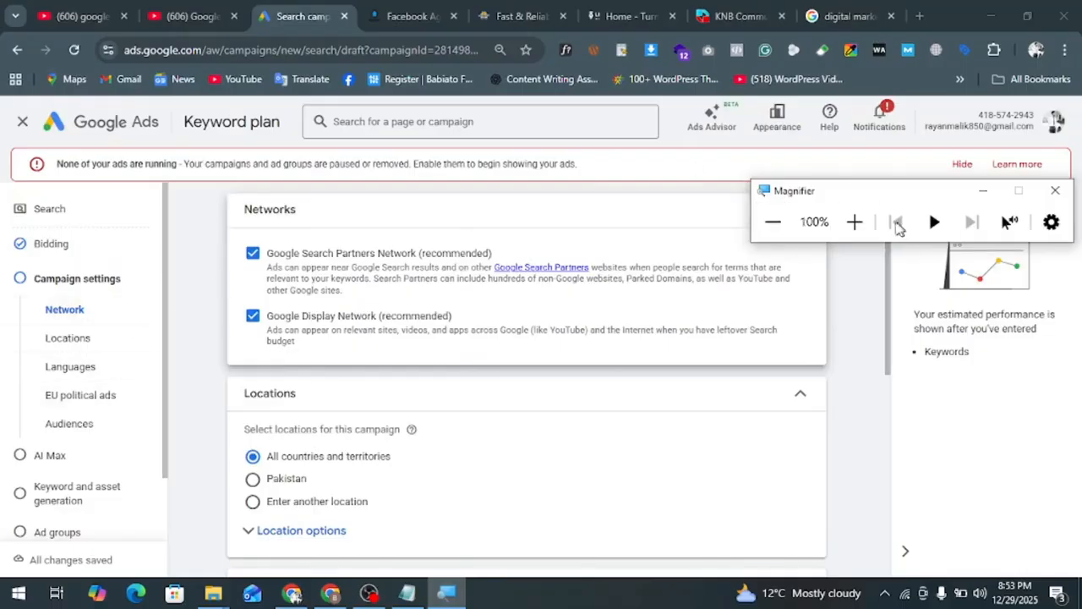
left_click(854, 221)
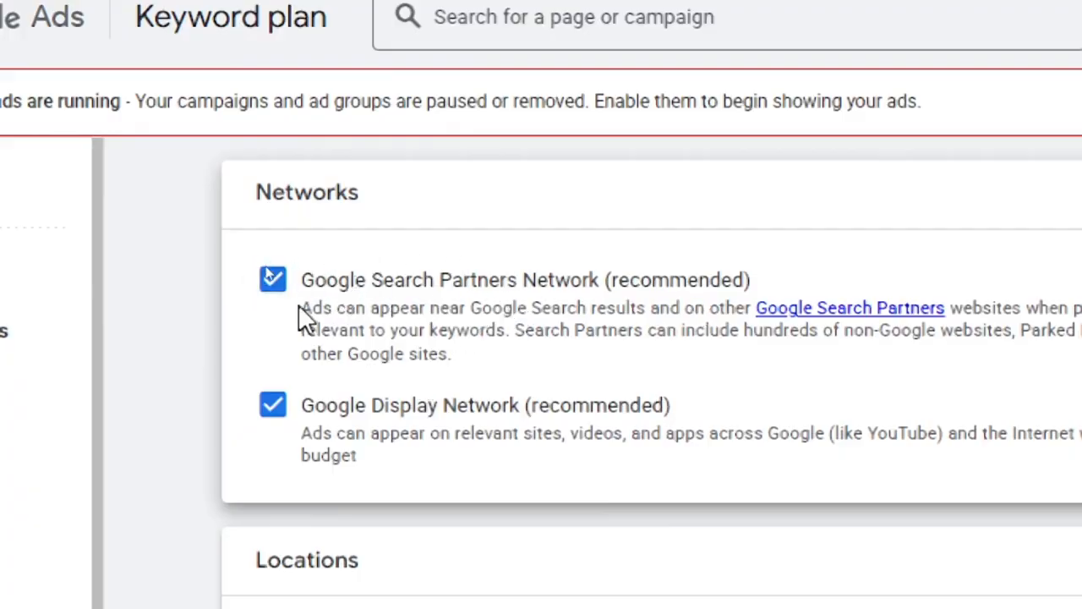
left_click_drag(302, 306, 555, 299)
left_click(616, 313)
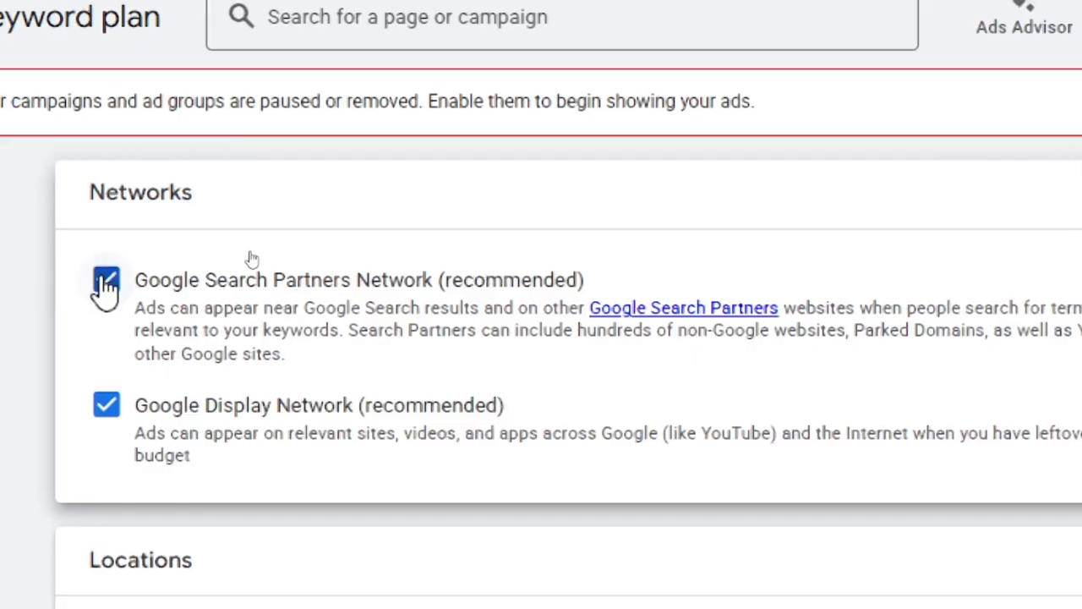
Turn off both the Google Search Partners Network and Google Display Network, restore 100% magnification, and re-enable only Search Partners
left_click(105, 286)
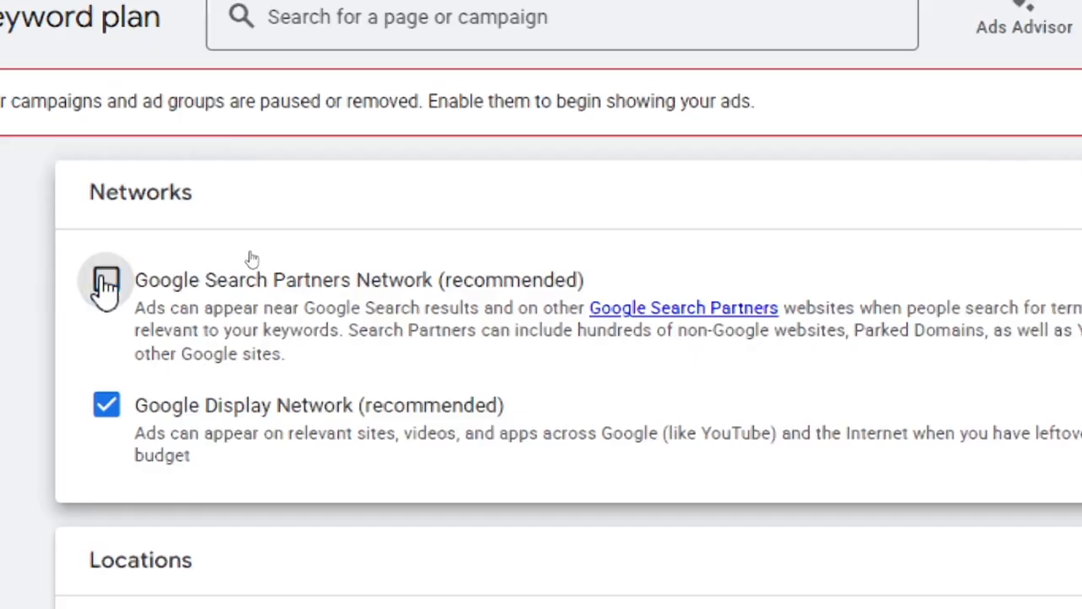
scroll(367, 501, "down", 3)
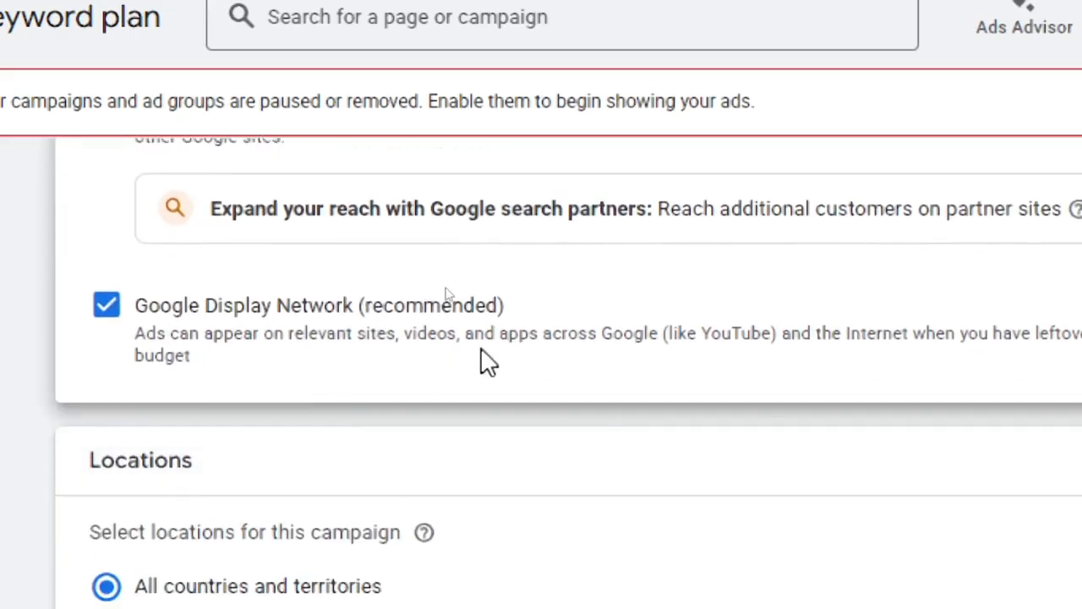
left_click(106, 309)
left_click(937, 193)
left_click(937, 195)
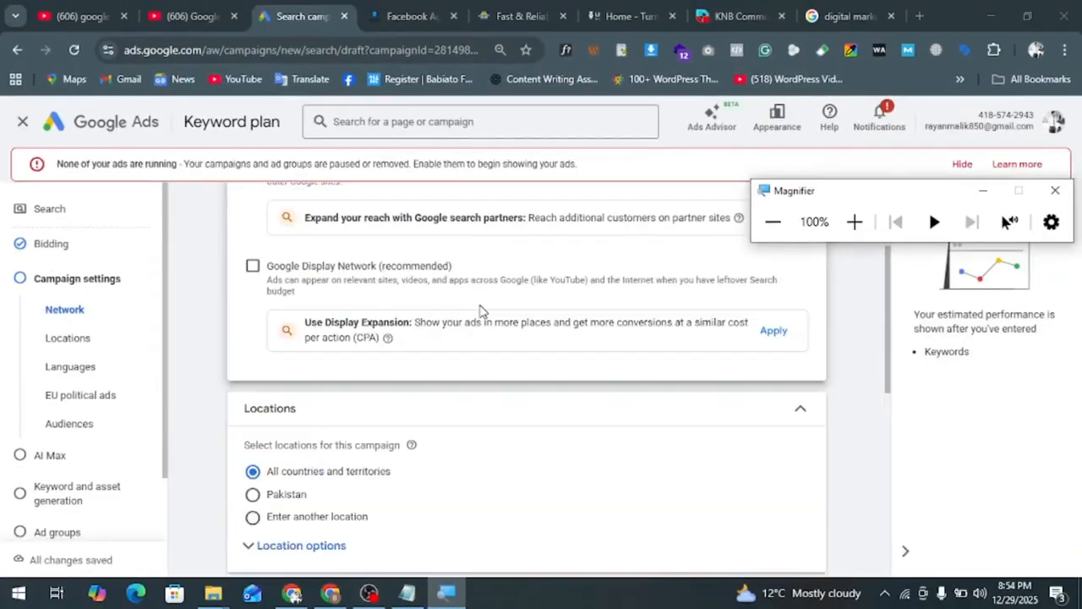
scroll(474, 313, "up", 3)
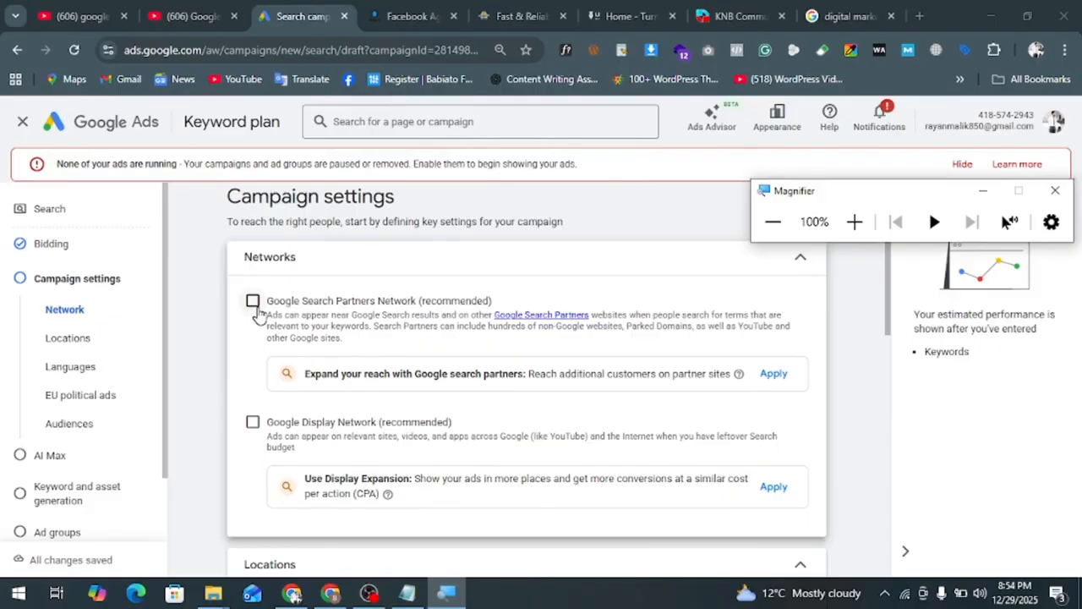
left_click(258, 311)
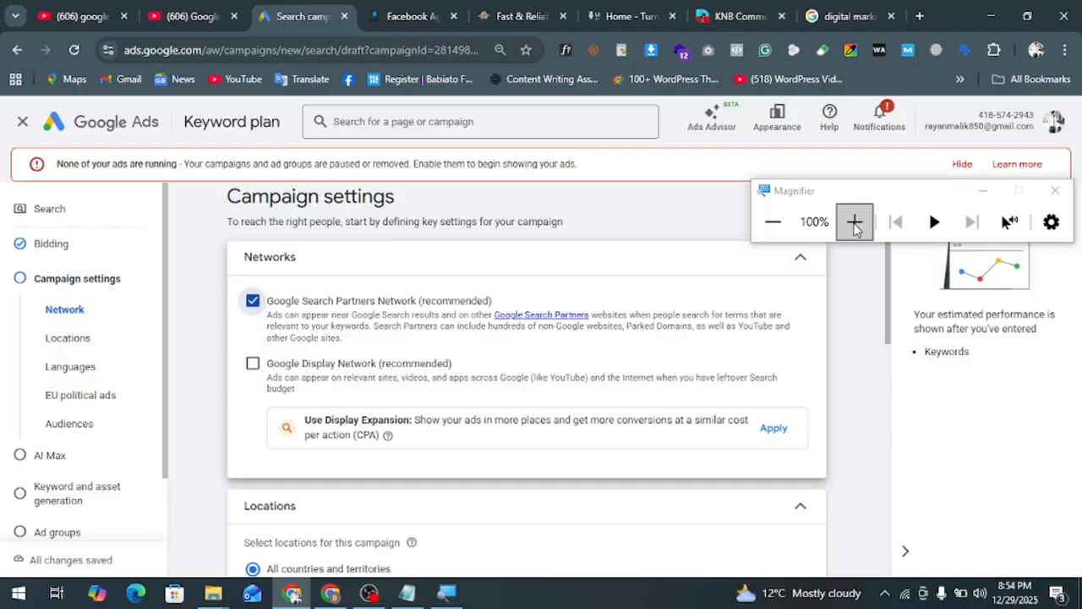
Reposition the Magnifier window, keep magnification at 100%, and collapse the estimated performance panel beside the campaign settings
left_click(854, 222)
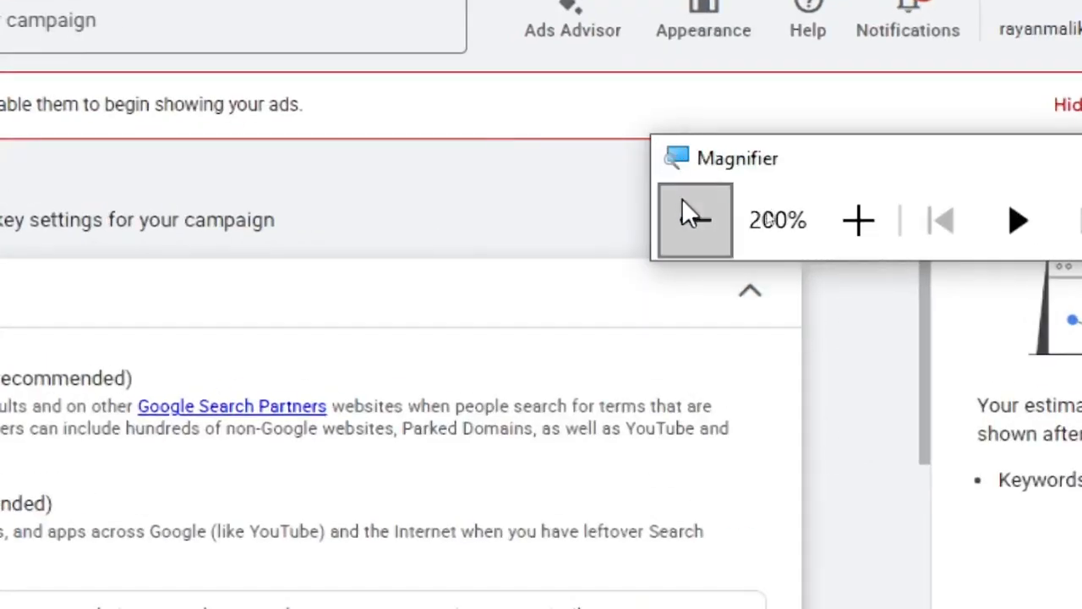
left_click(692, 219)
left_click_drag(930, 191, 931, 273)
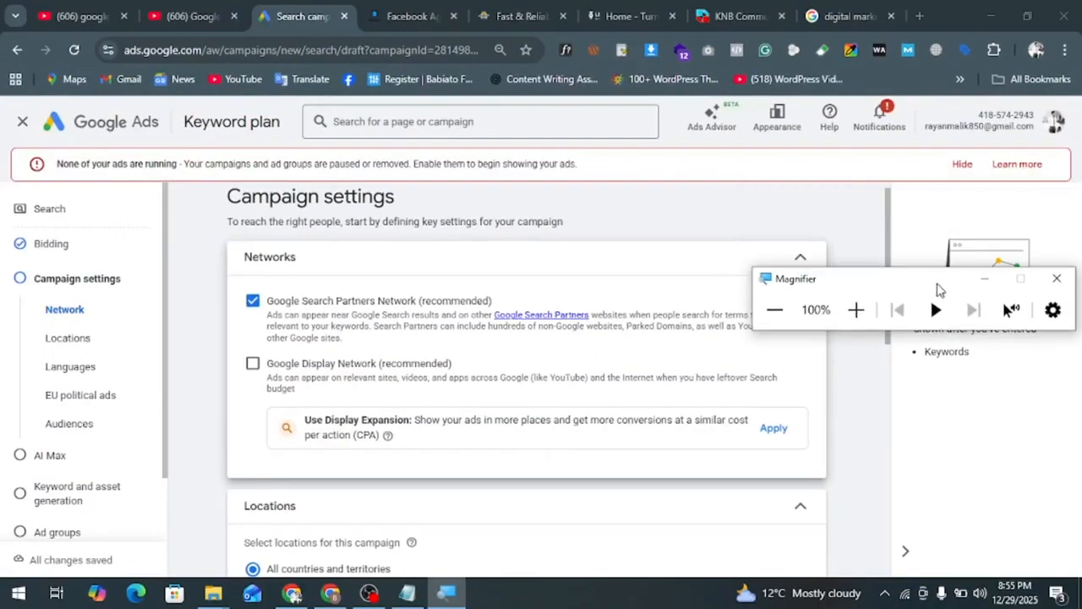
left_click(904, 551)
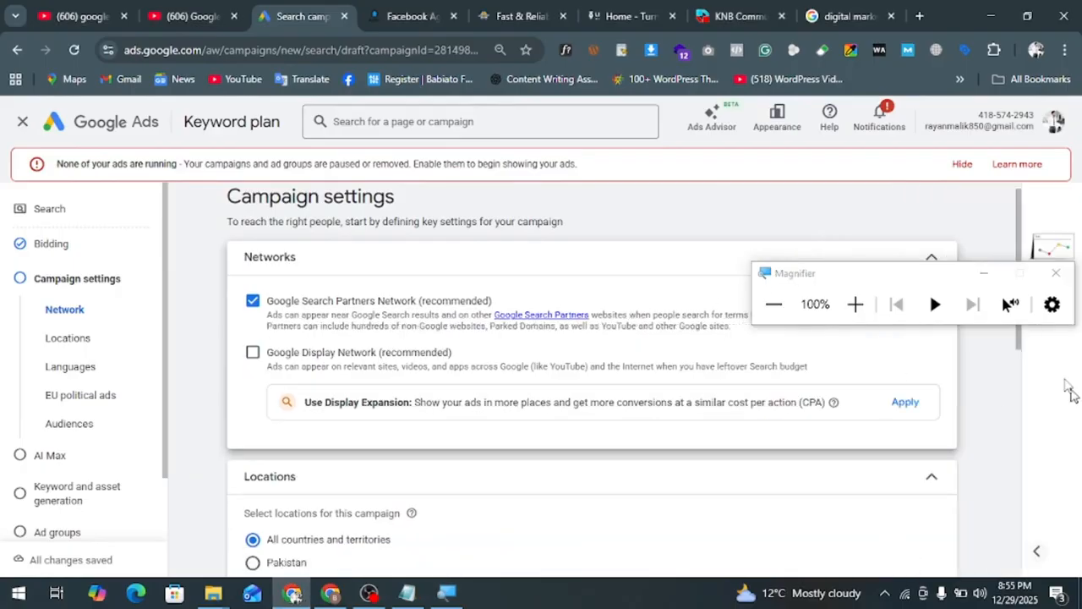
Review the Networks and Locations settings at 200% magnification and restore 100%
left_click(853, 310)
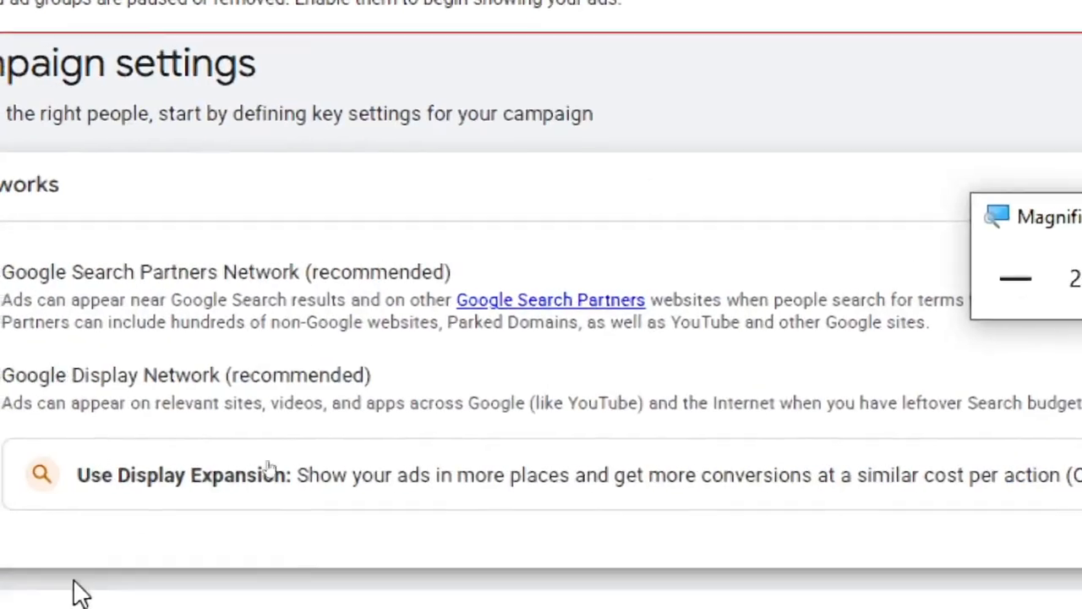
scroll(528, 524, "down", 2)
scroll(532, 526, "up", 1)
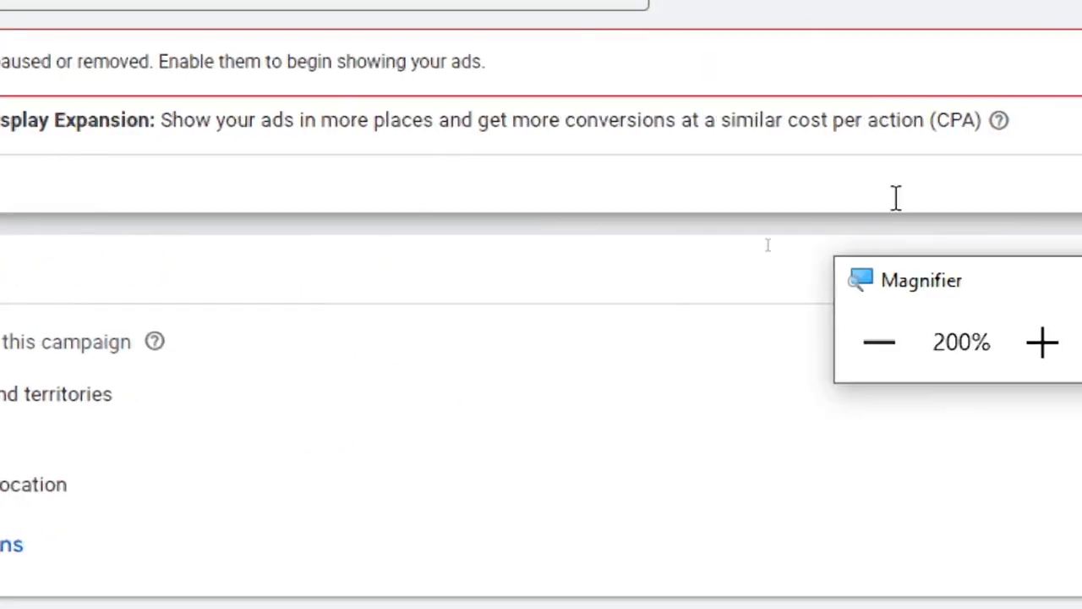
left_click(896, 369)
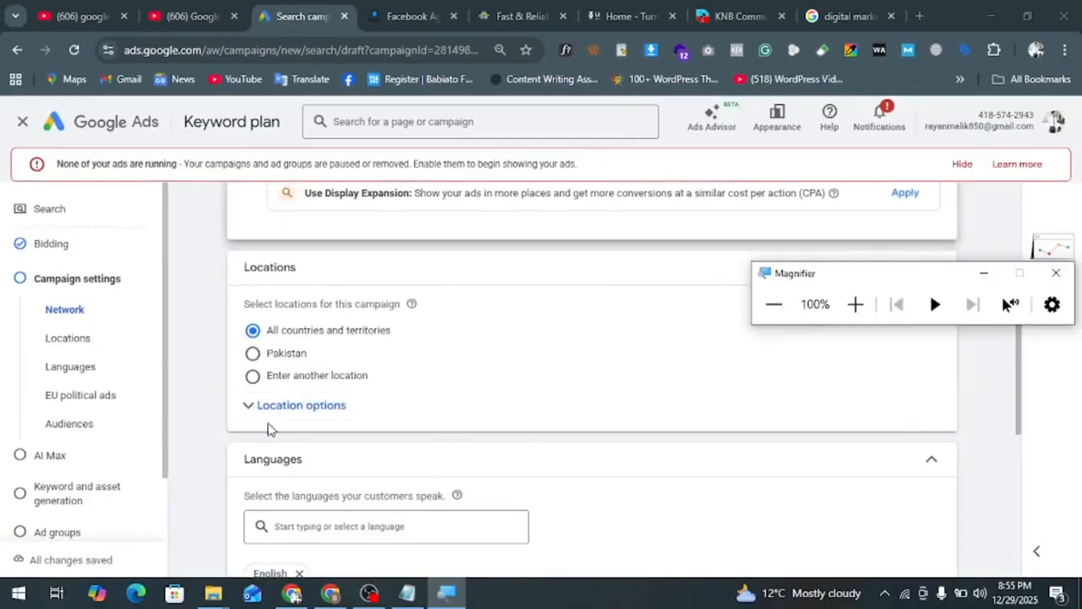
Expand the location options and try targeting another location by including the United States through the advanced location search
left_click(269, 412)
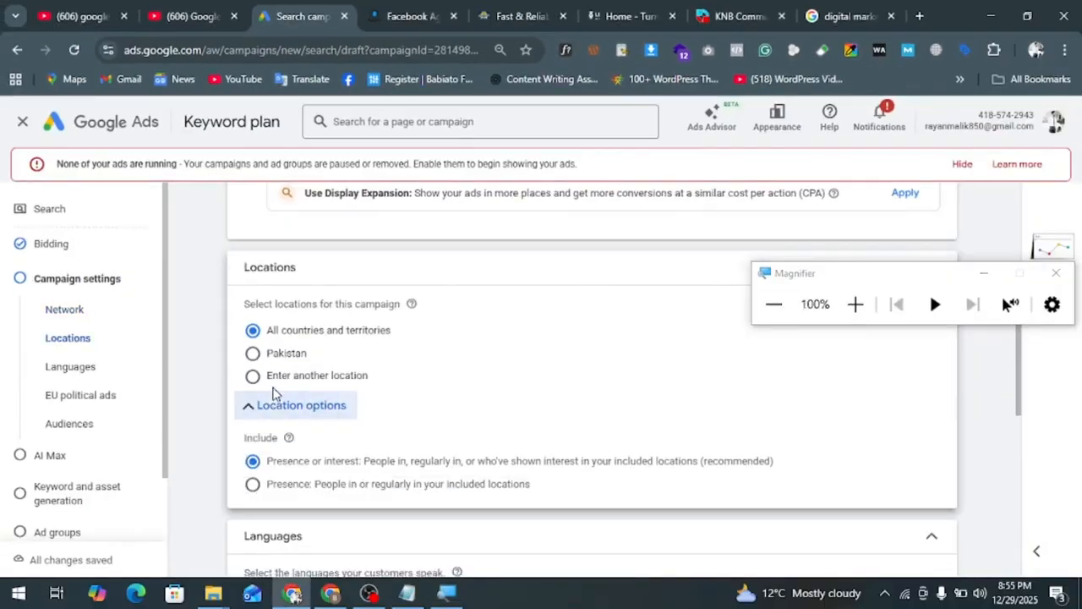
left_click(273, 385)
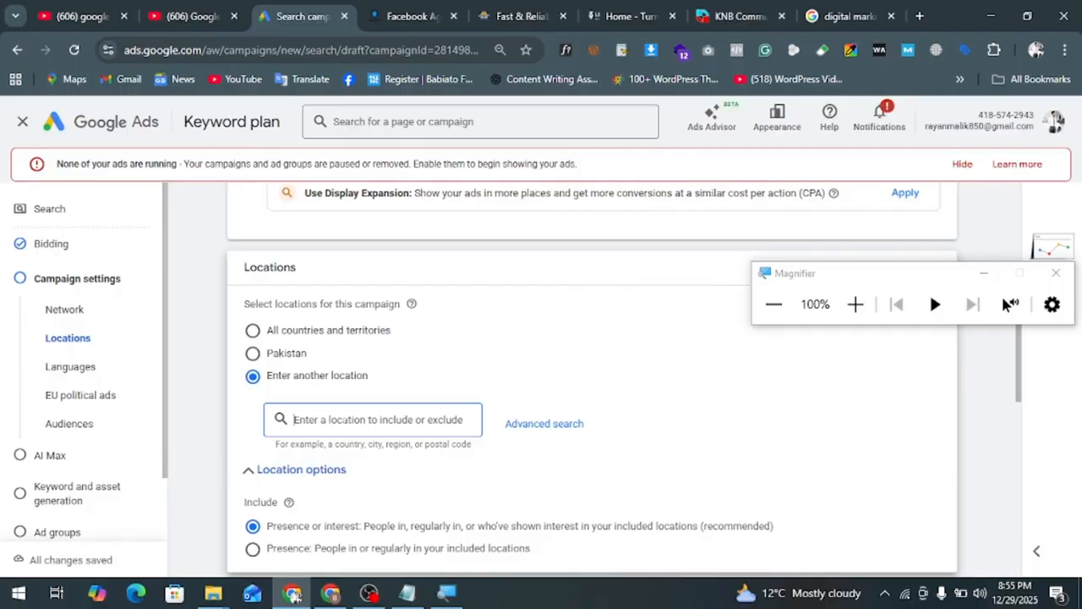
left_click(516, 428)
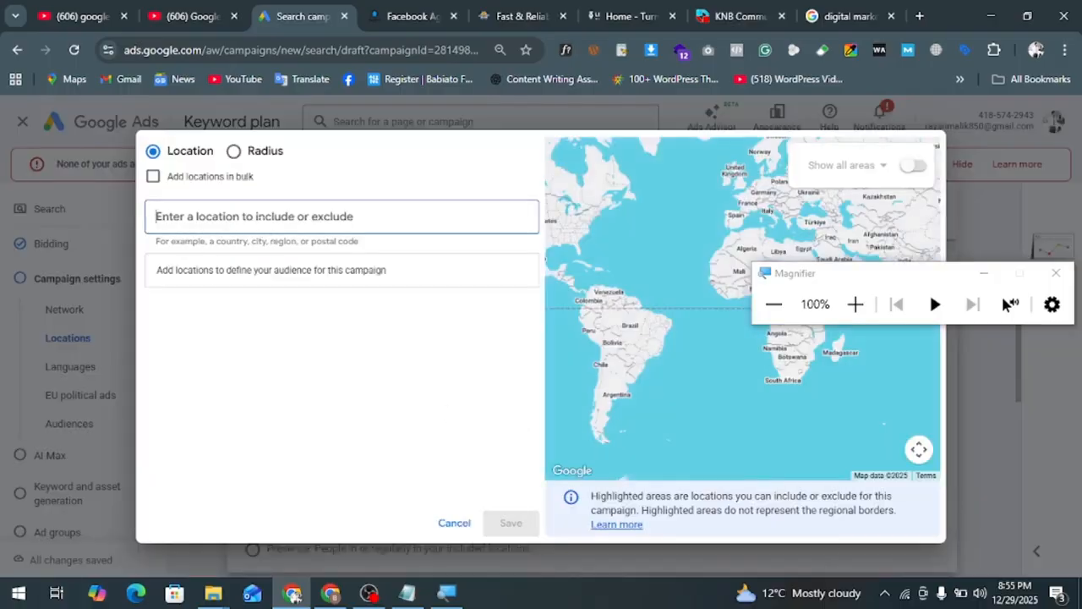
type("unite")
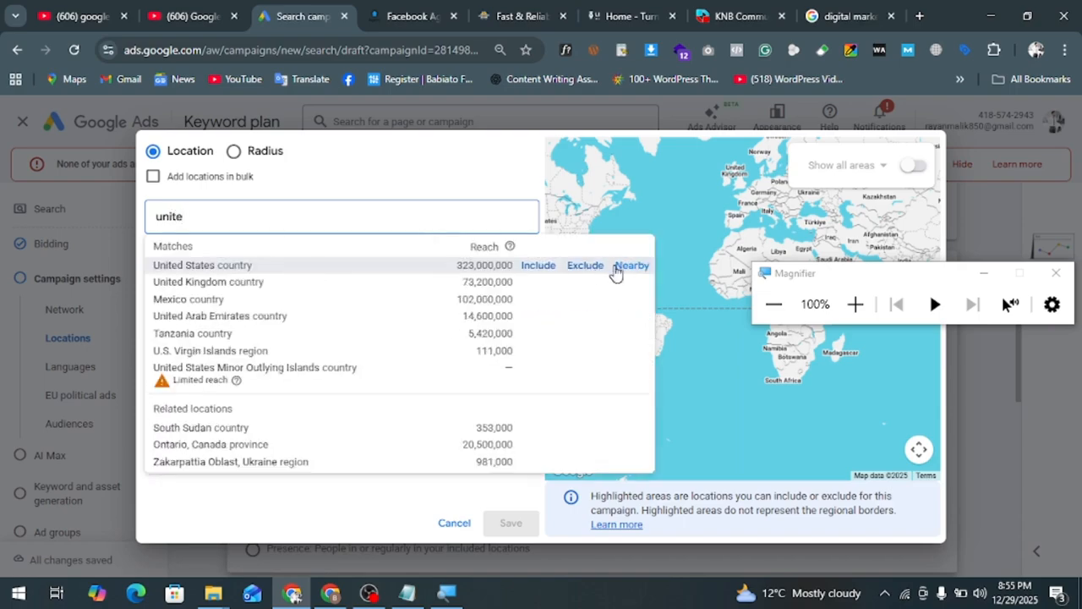
left_click(537, 267)
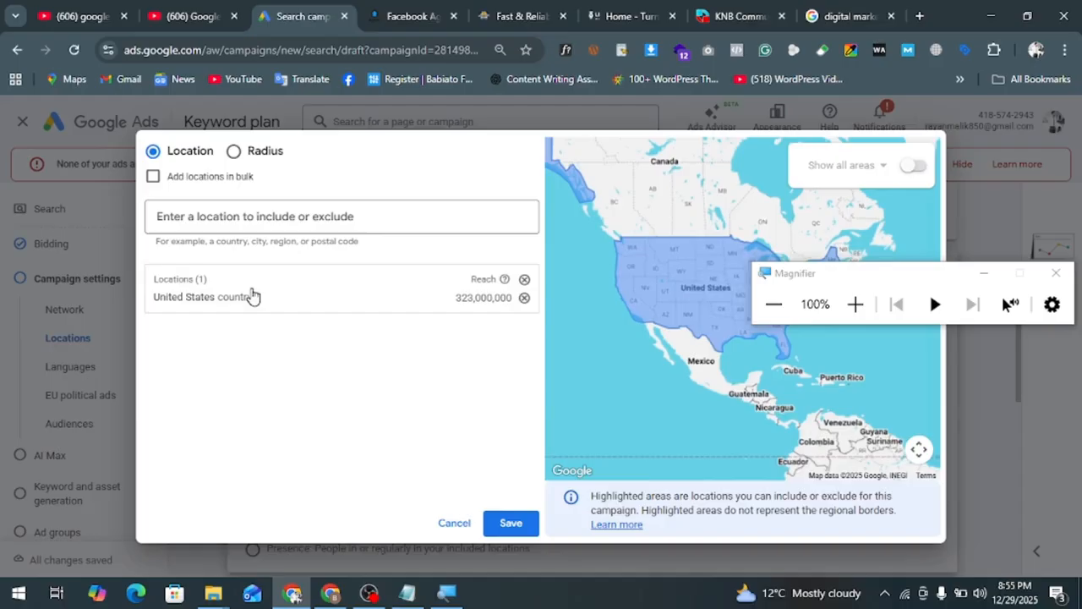
Try radius targeting by removing the United States and switching the radius unit to km, and cancel the advanced location search
left_click(233, 151)
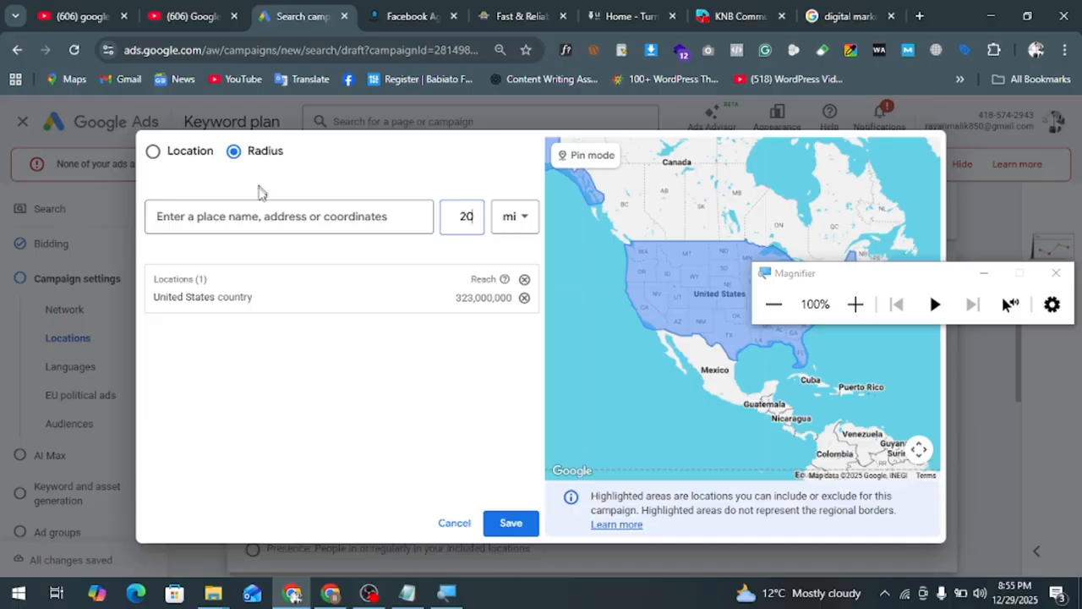
left_click(525, 300)
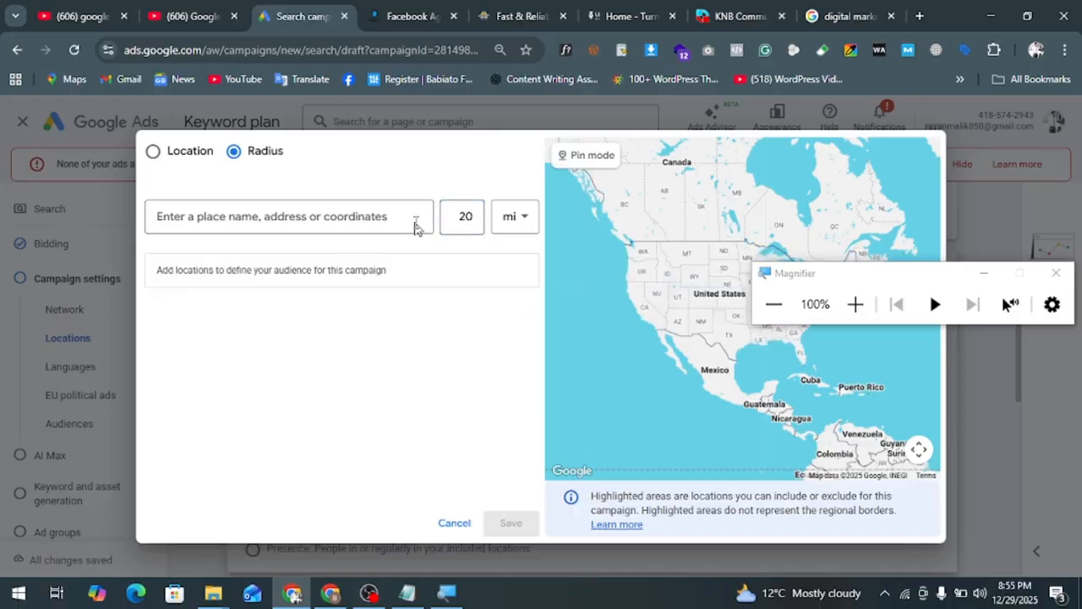
left_click(352, 216)
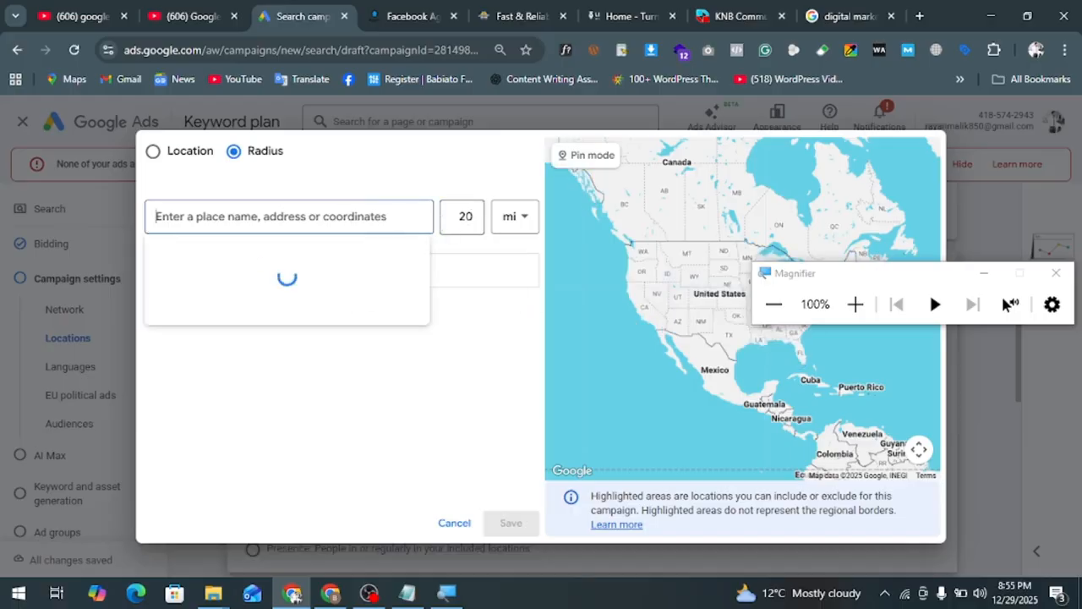
left_click(518, 220)
left_click(525, 270)
left_click(392, 210)
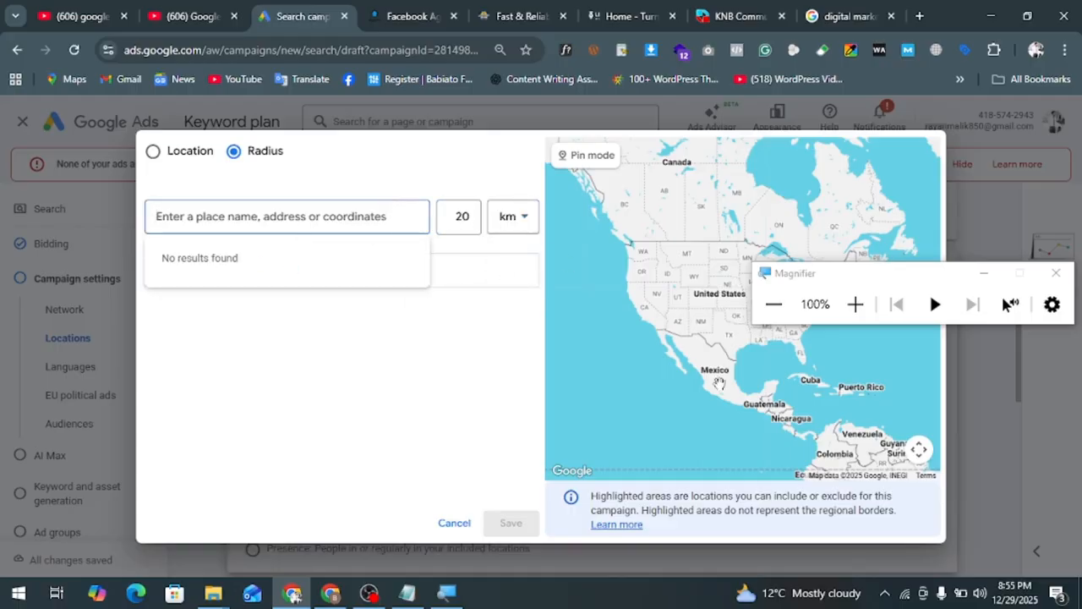
left_click(443, 524)
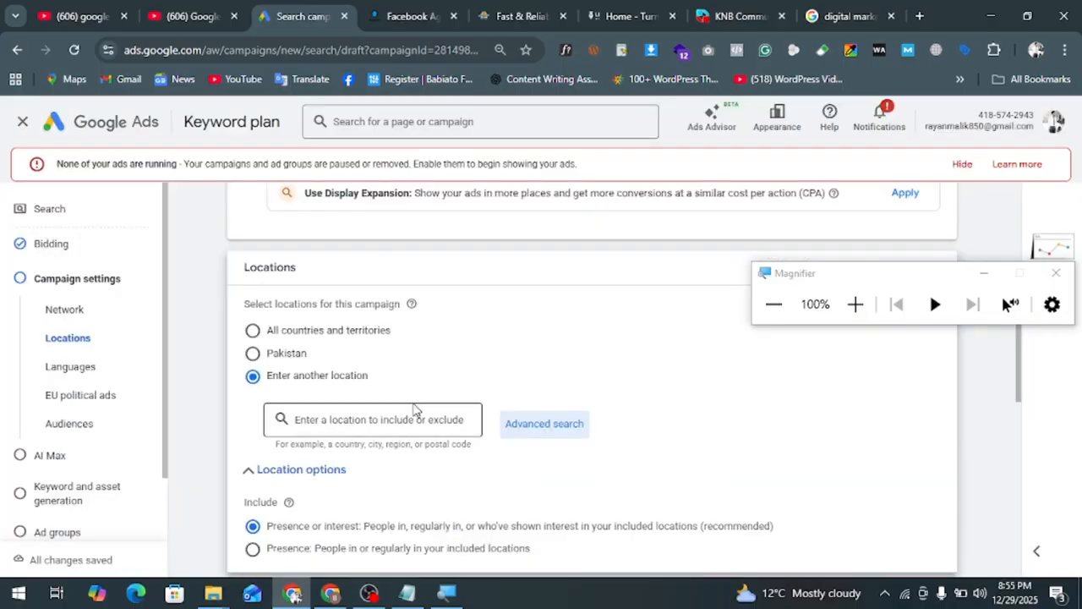
Target Pakistan as the campaign location and collapse the location options
scroll(415, 410, "down", 1)
left_click(253, 296)
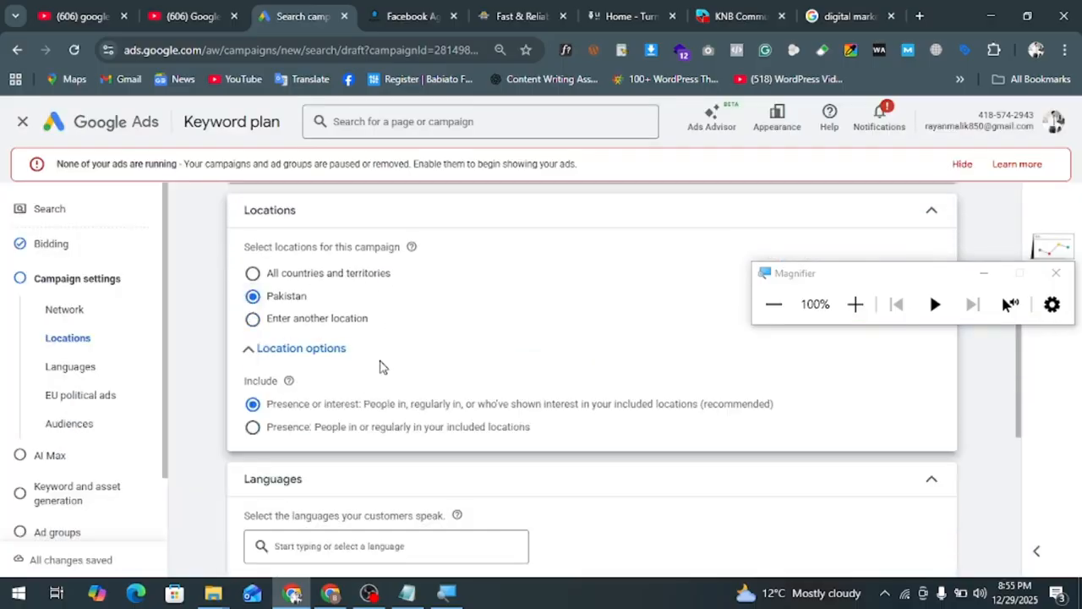
left_click(299, 348)
Reopen the location options at 200% magnification, restore 100%, and include only "Presence: People in or regularly in your included locations"
left_click(856, 304)
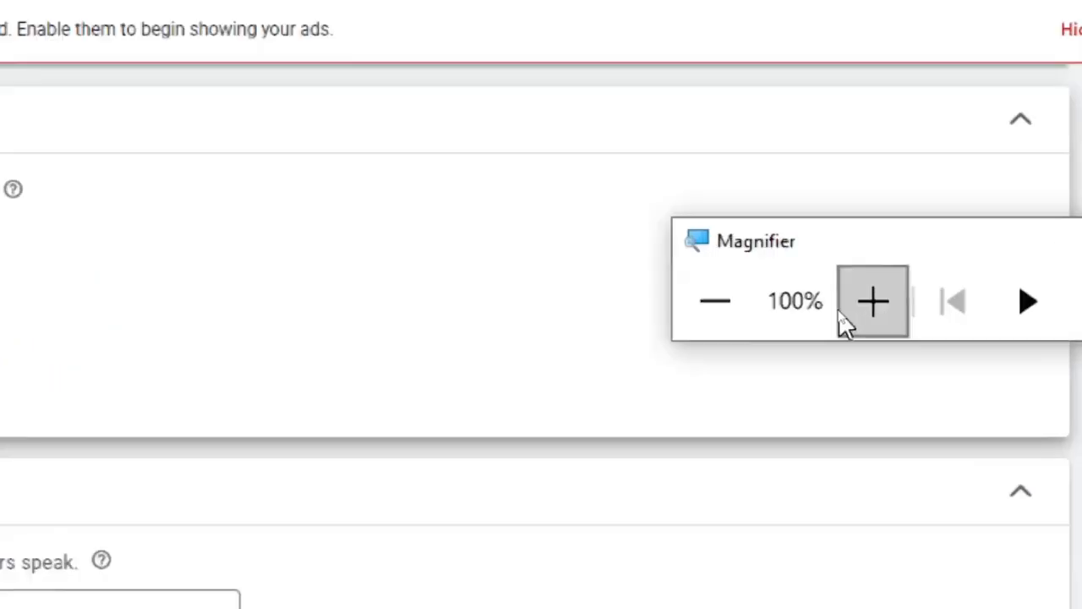
left_click(190, 391)
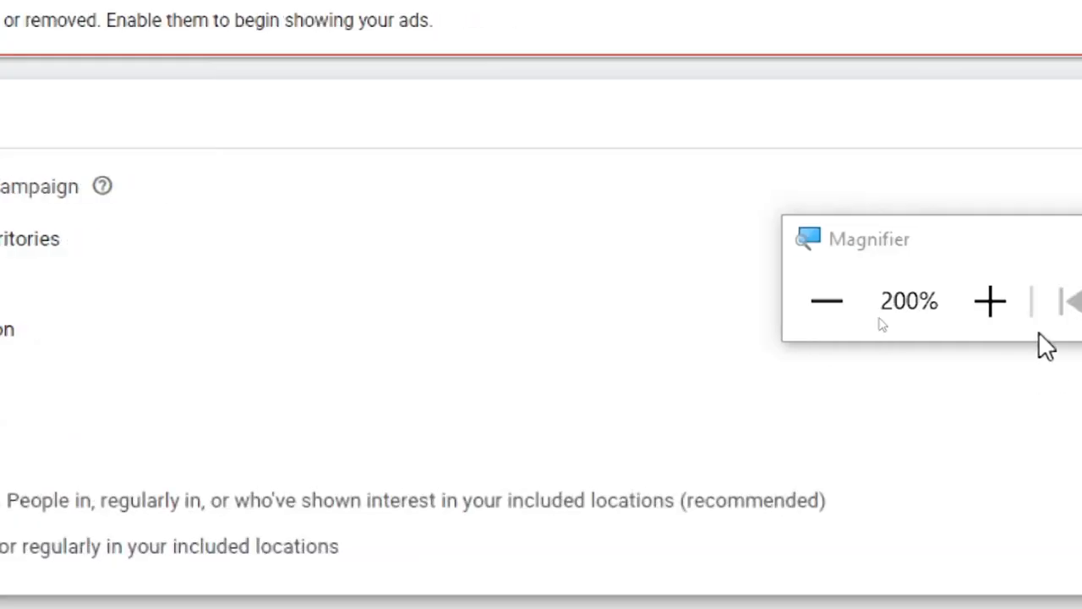
left_click(816, 296)
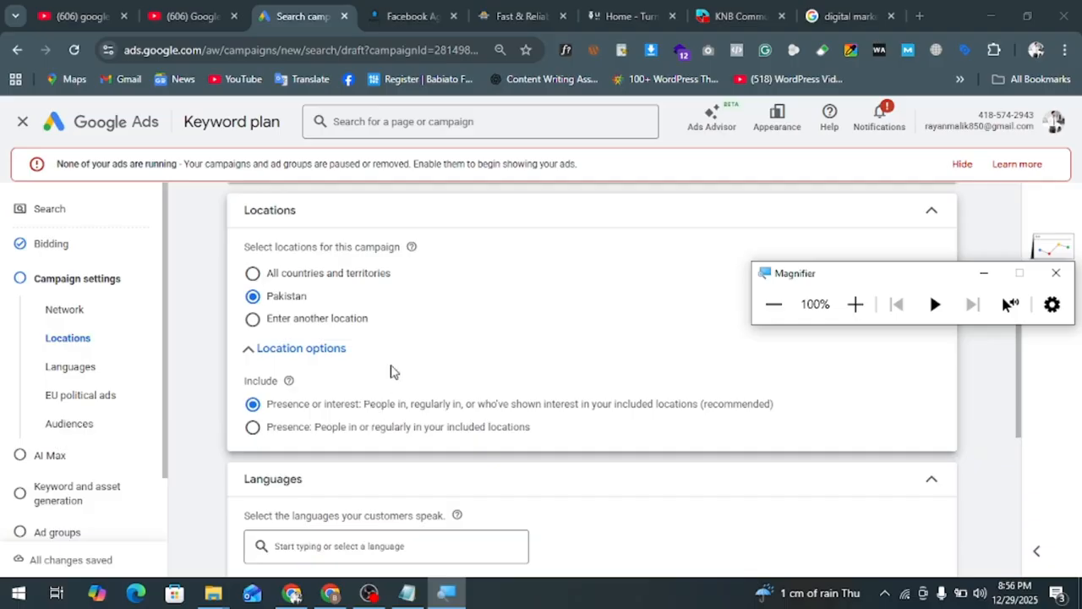
left_click(319, 435)
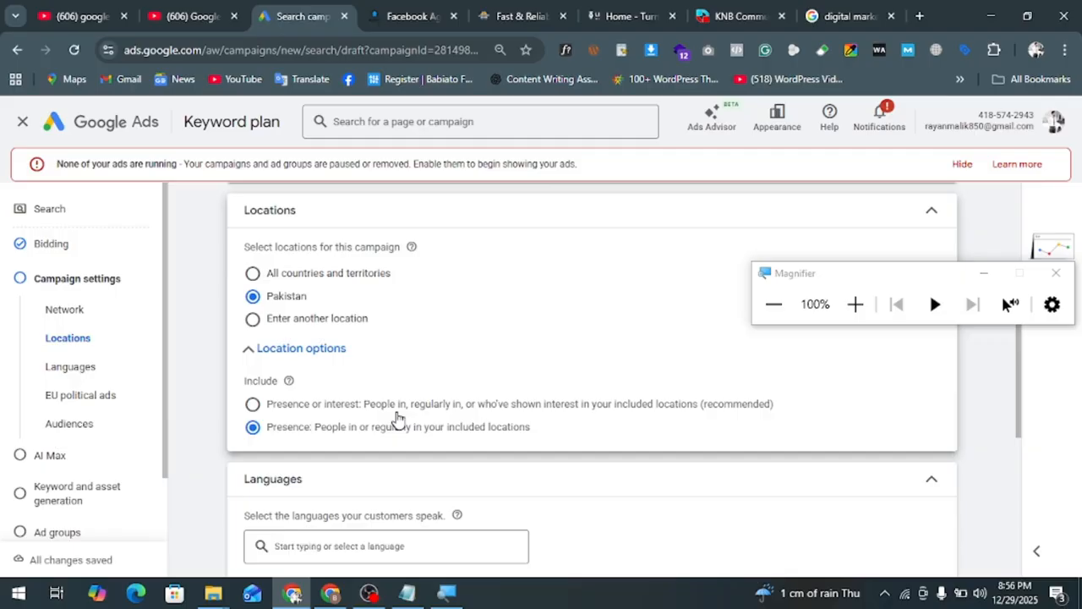
Remove English from the campaign languages so that all languages are targeted
scroll(398, 417, "down", 1)
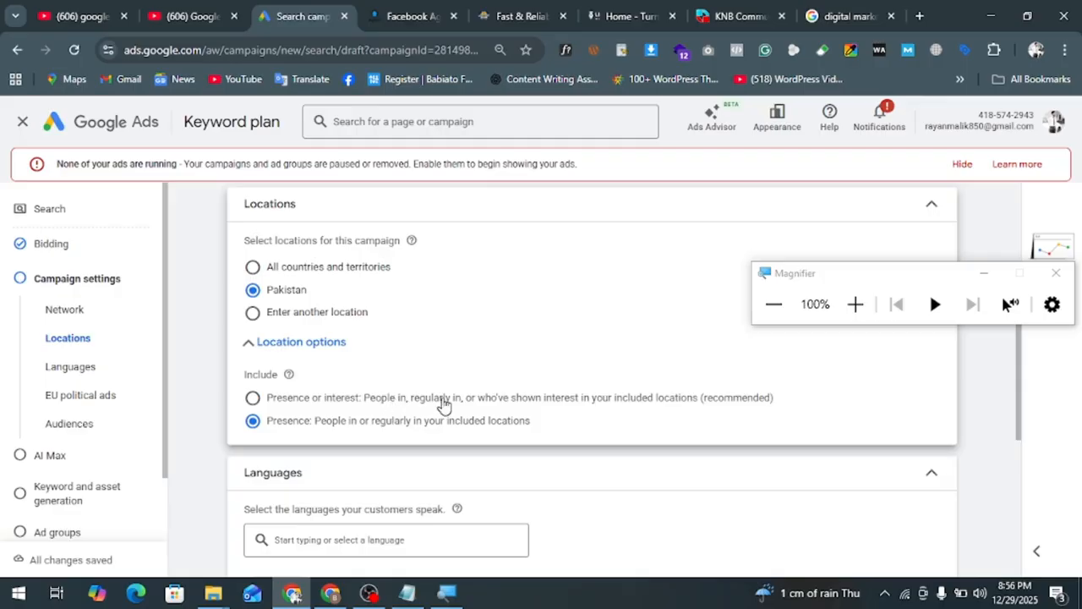
scroll(441, 405, "down", 2)
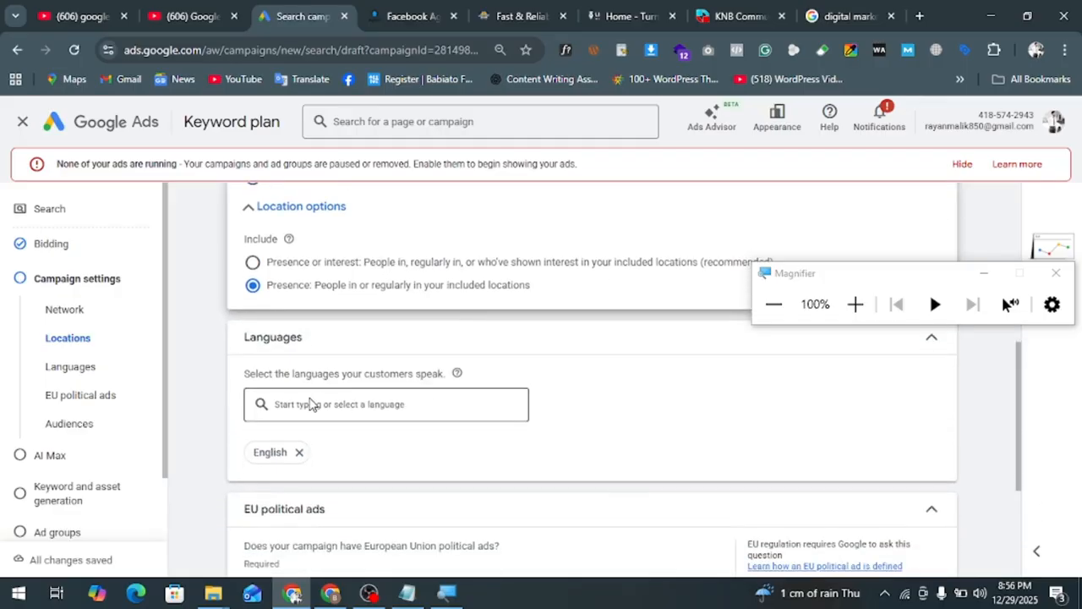
left_click(300, 452)
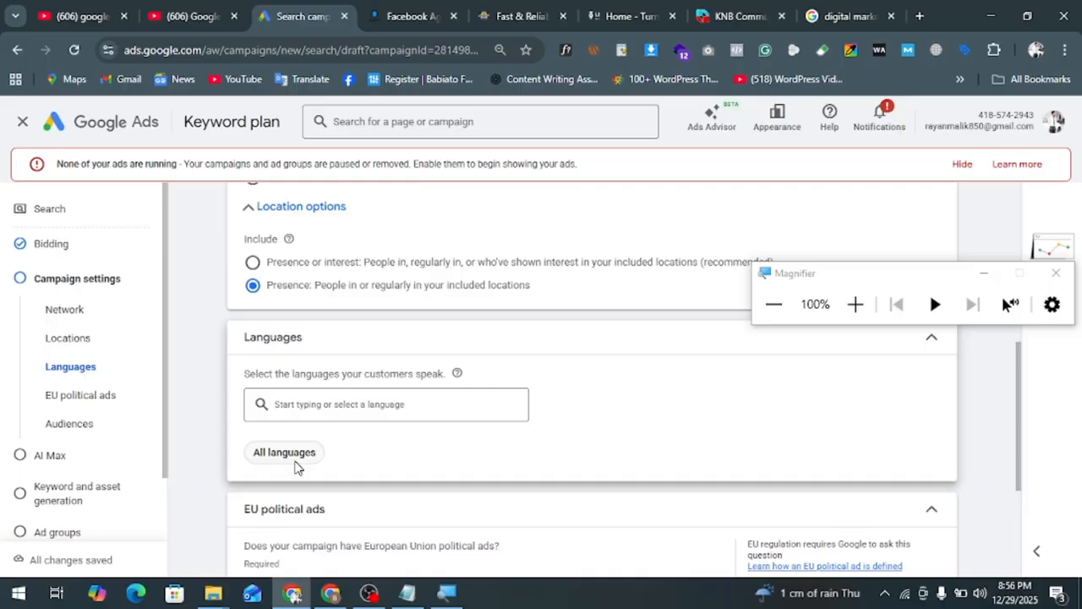
scroll(330, 419, "down", 1)
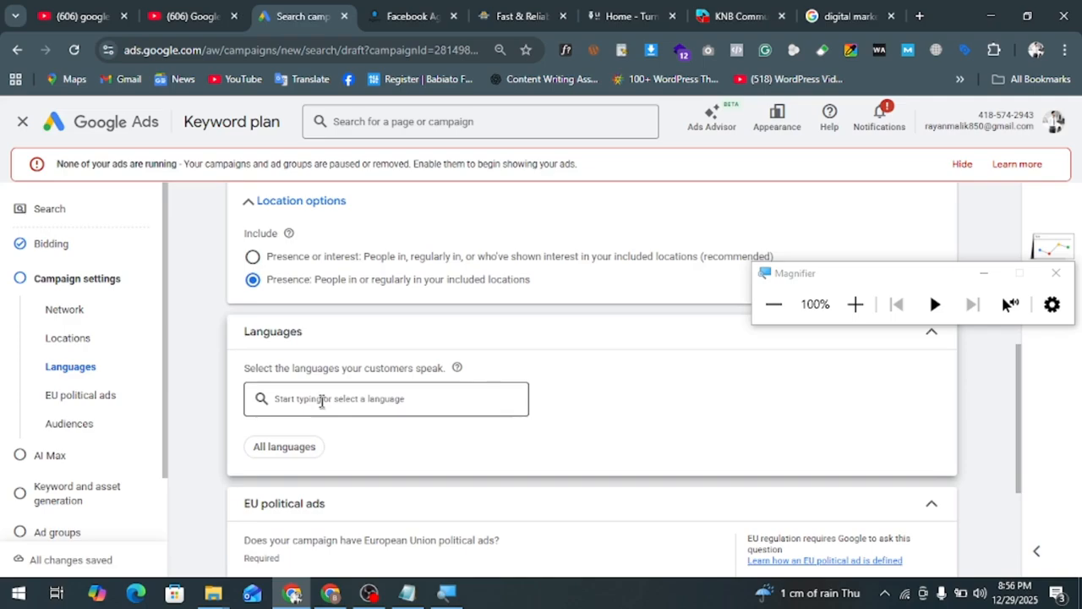
Declare at 200% magnification that the campaign doesn't have EU political ads, and restore 100%
scroll(321, 404, "down", 3)
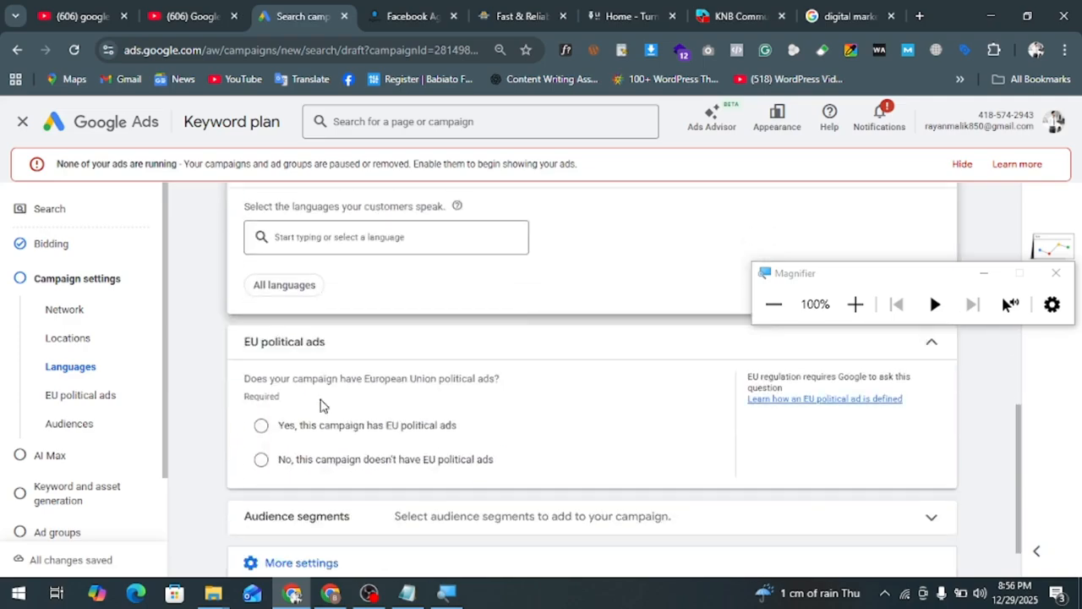
left_click(855, 304)
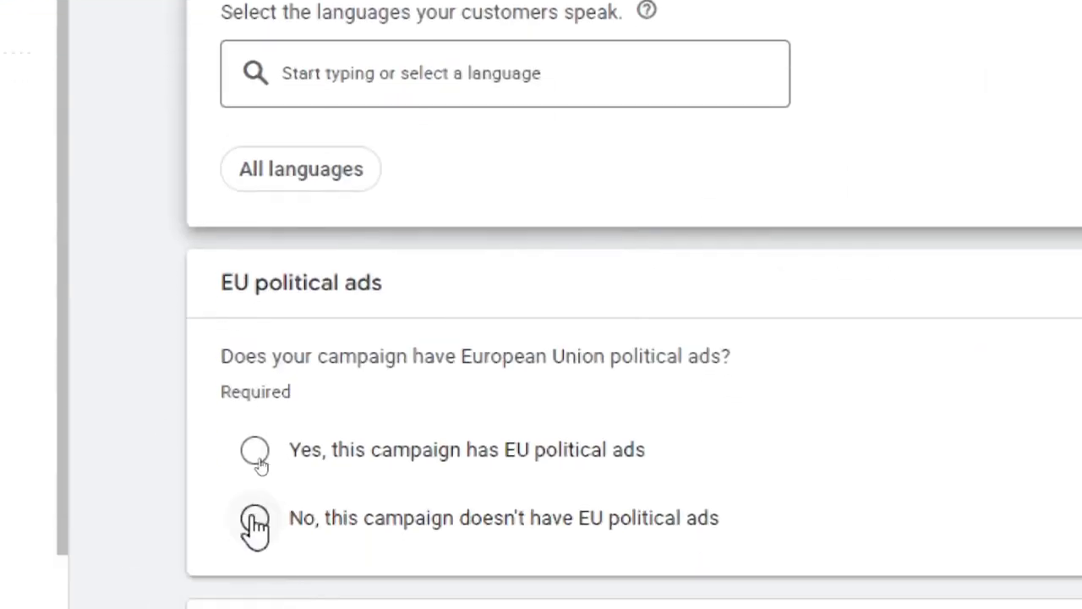
left_click(254, 518)
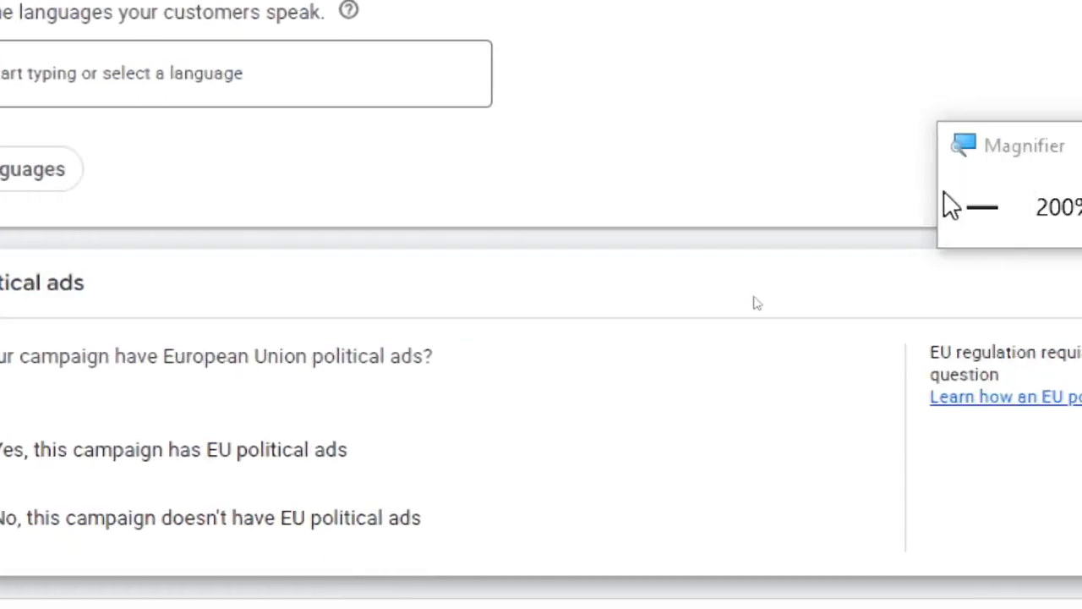
left_click(951, 205)
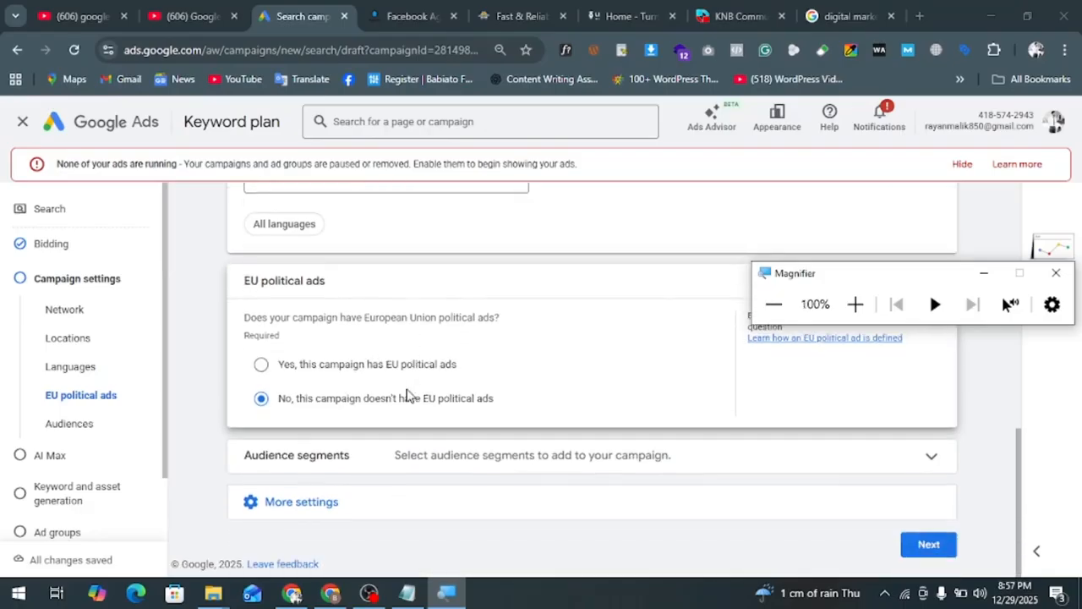
Expand the Audience segments section at 100% magnification and search its segments for "Digital marketing"
left_click(855, 305)
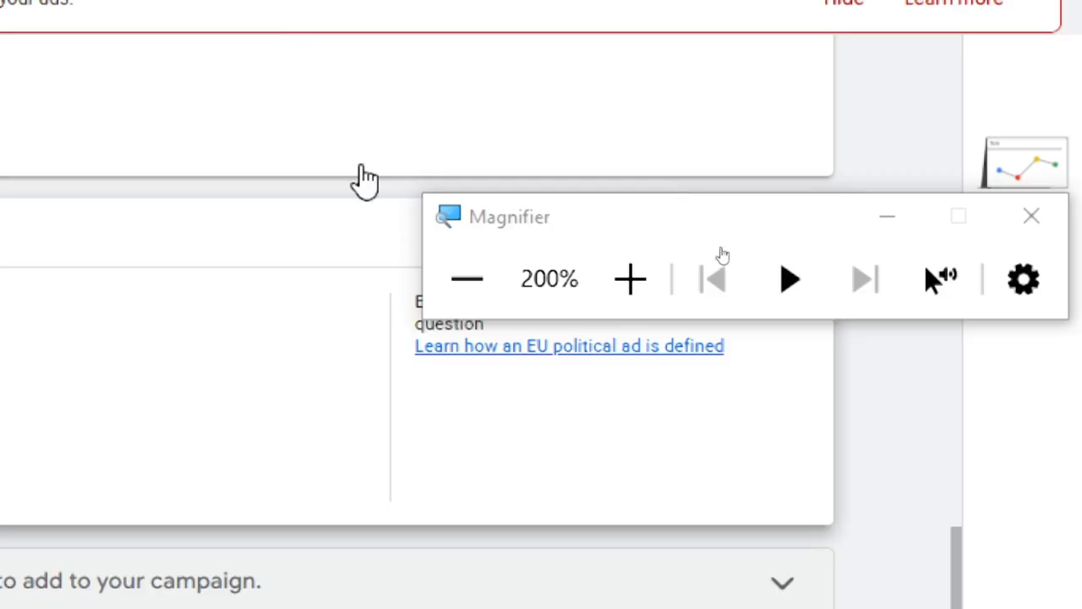
left_click(449, 263)
scroll(636, 410, "down", 5)
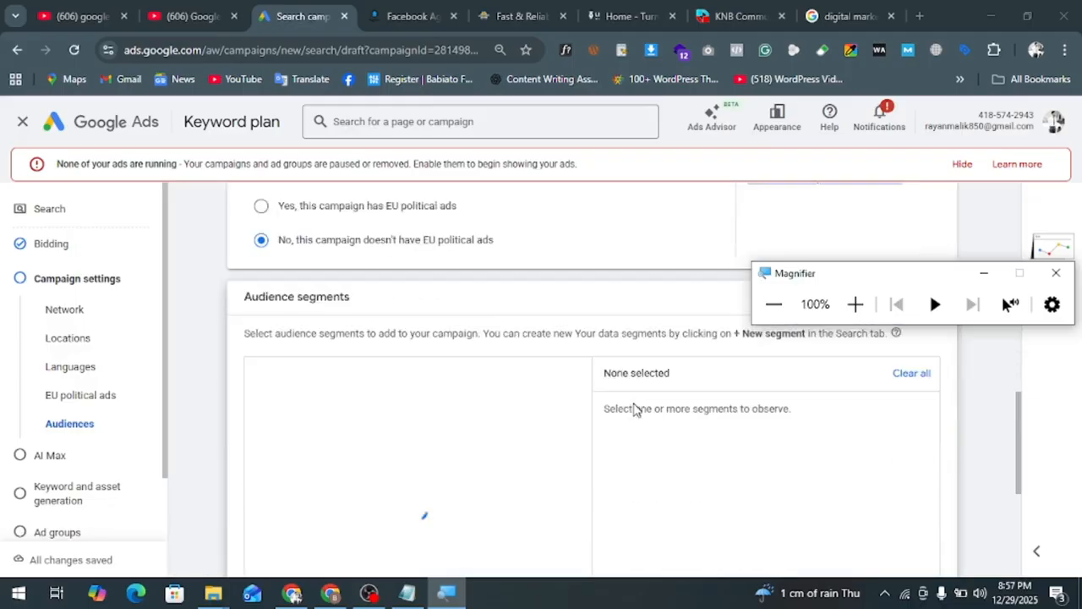
scroll(636, 408, "up", 3)
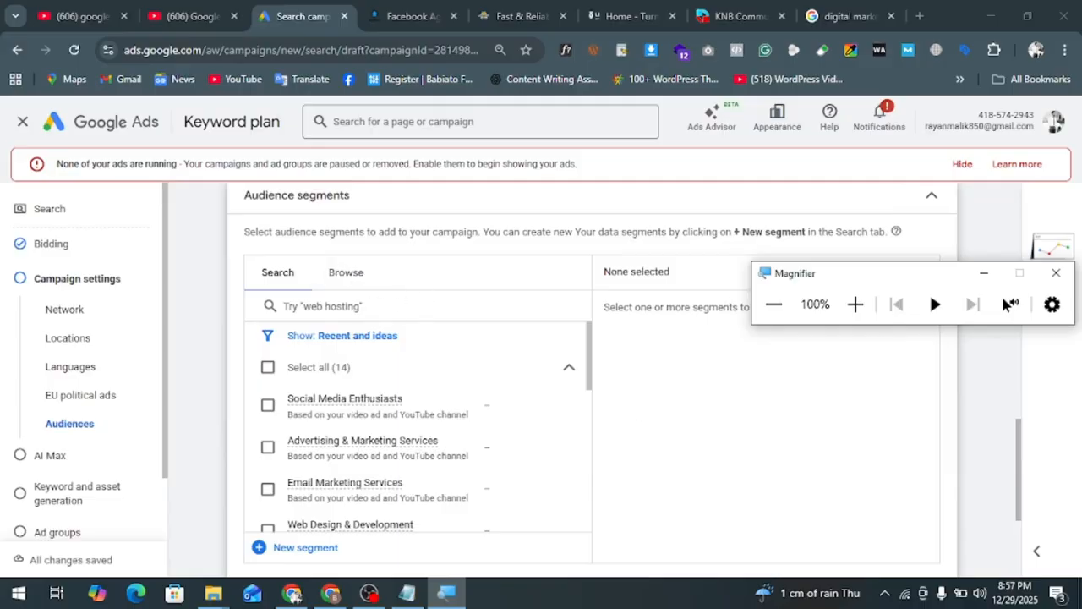
left_click(323, 306)
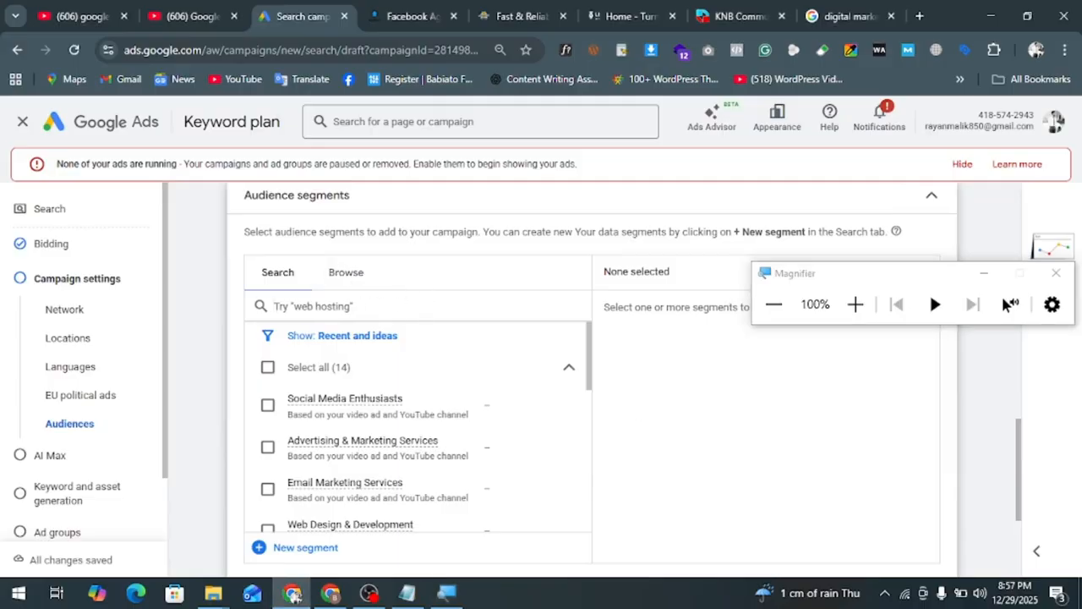
type("Digita")
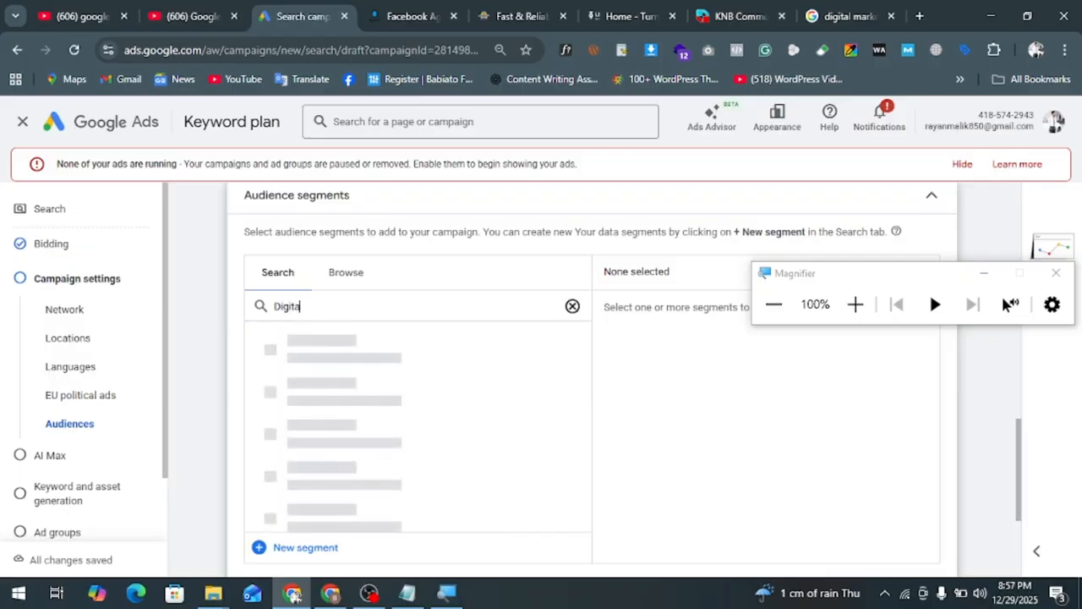
type("l marketing")
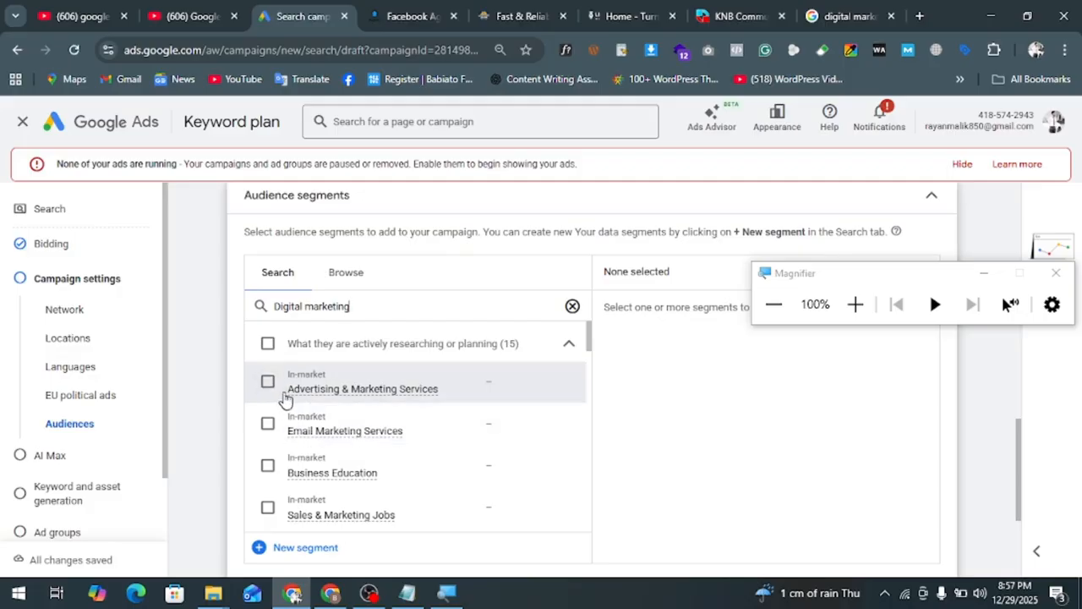
Examine the in-market segments found under "What they are actively researching or planning", including Advertising & Marketing Services and Email Marketing Services
left_click(359, 391)
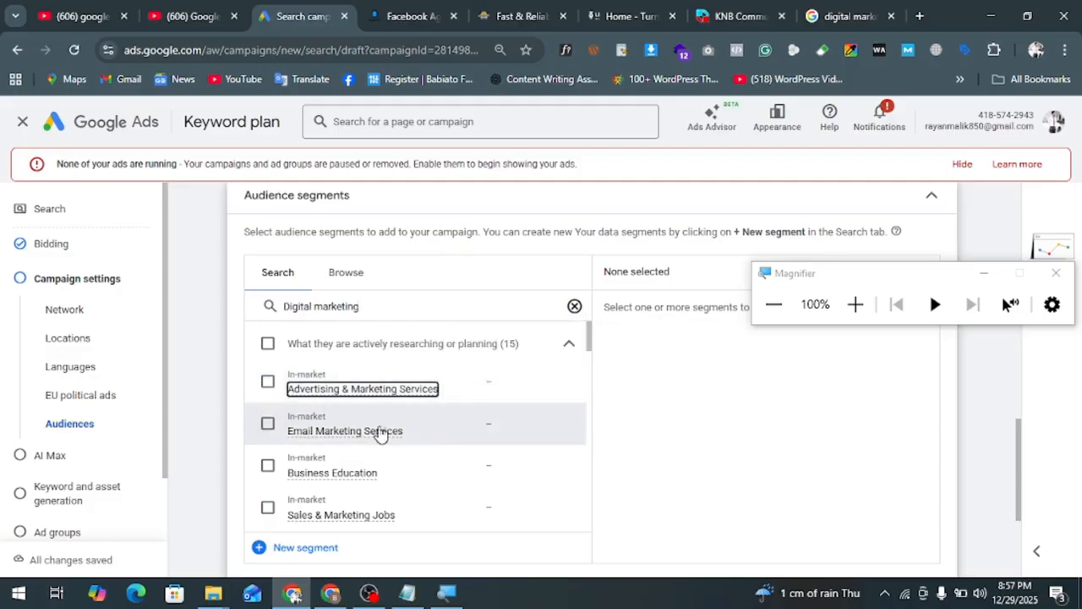
left_click(380, 433)
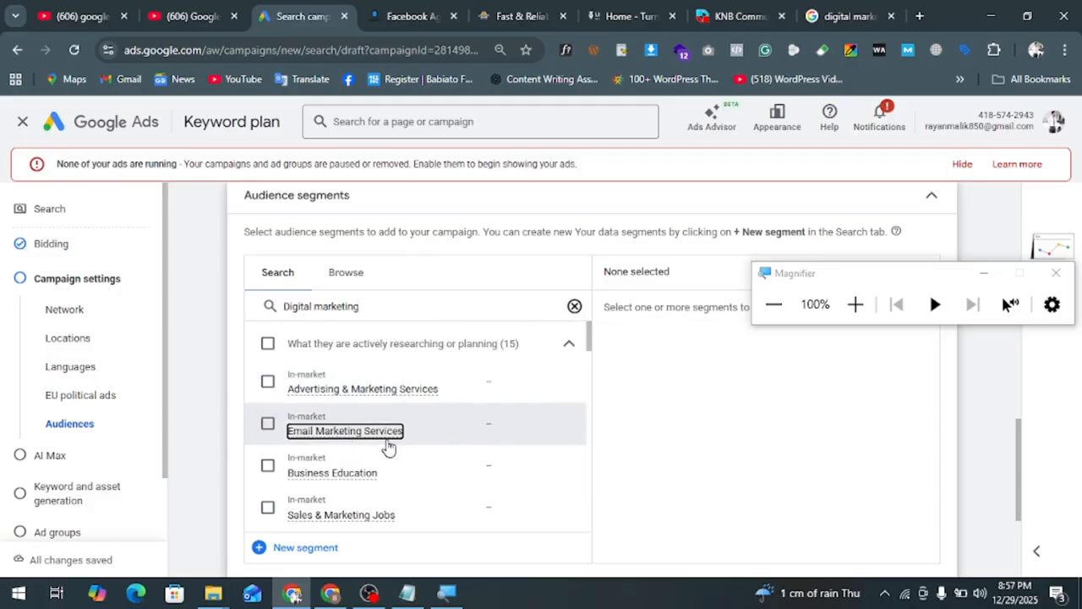
scroll(387, 447, "down", 1)
scroll(388, 447, "down", 3)
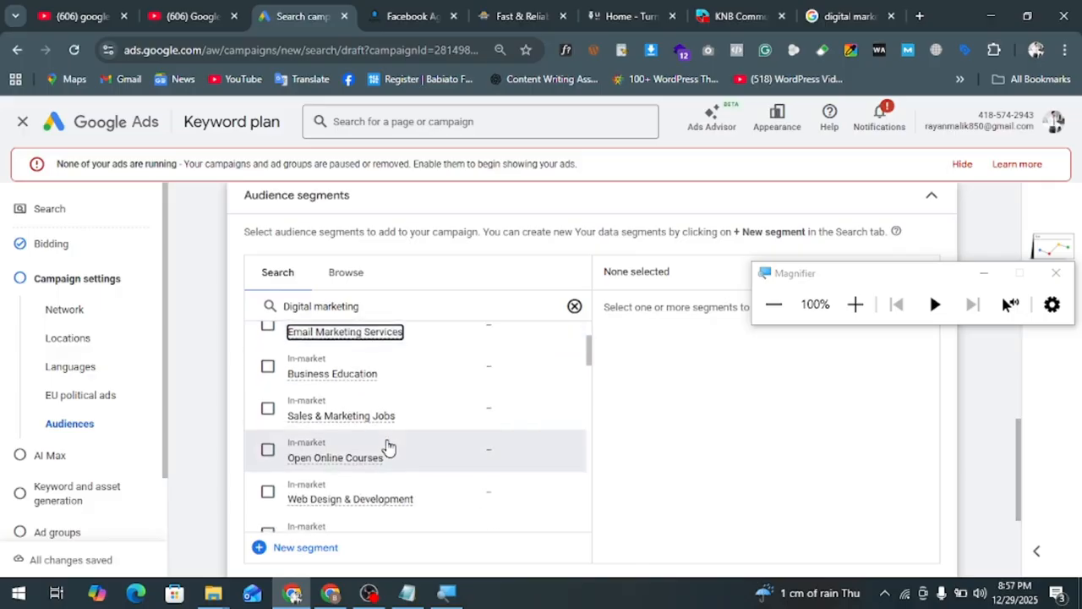
scroll(388, 447, "down", 3)
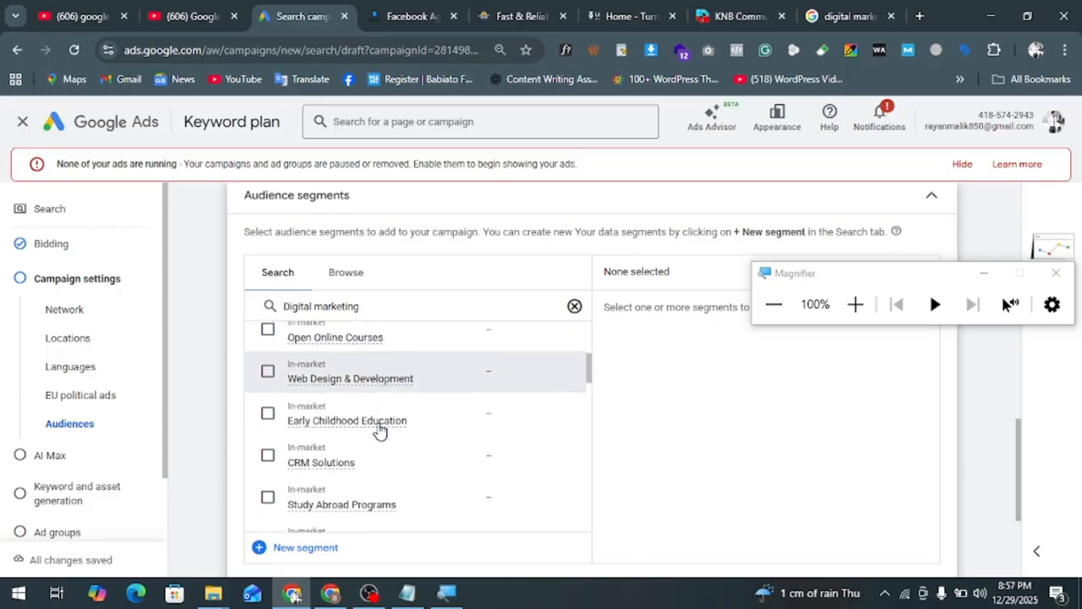
scroll(300, 448, "up", 10)
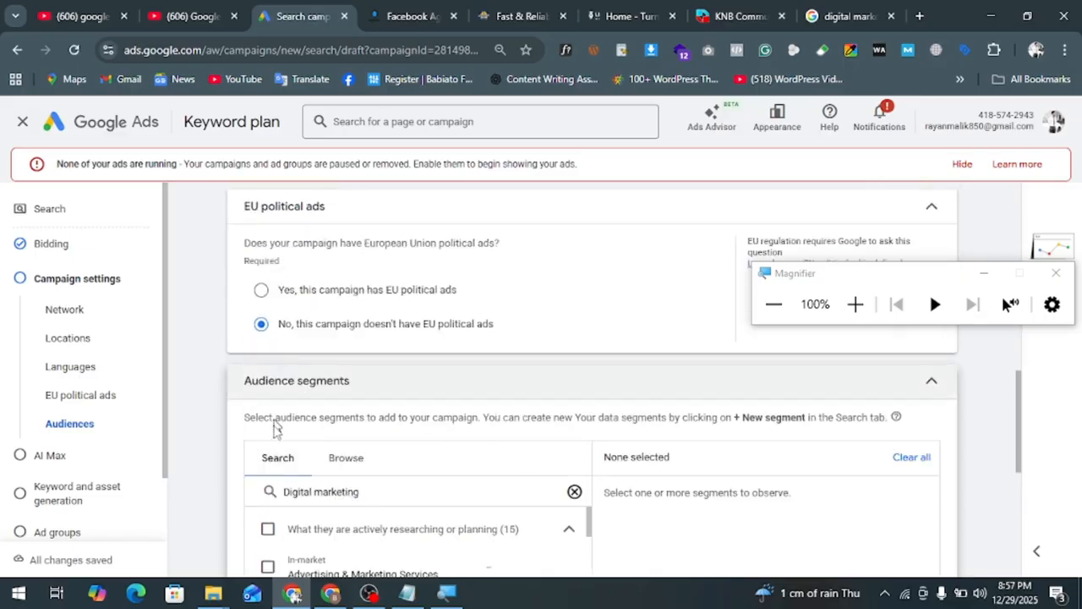
scroll(286, 471, "down", 2)
scroll(319, 535, "up", 3)
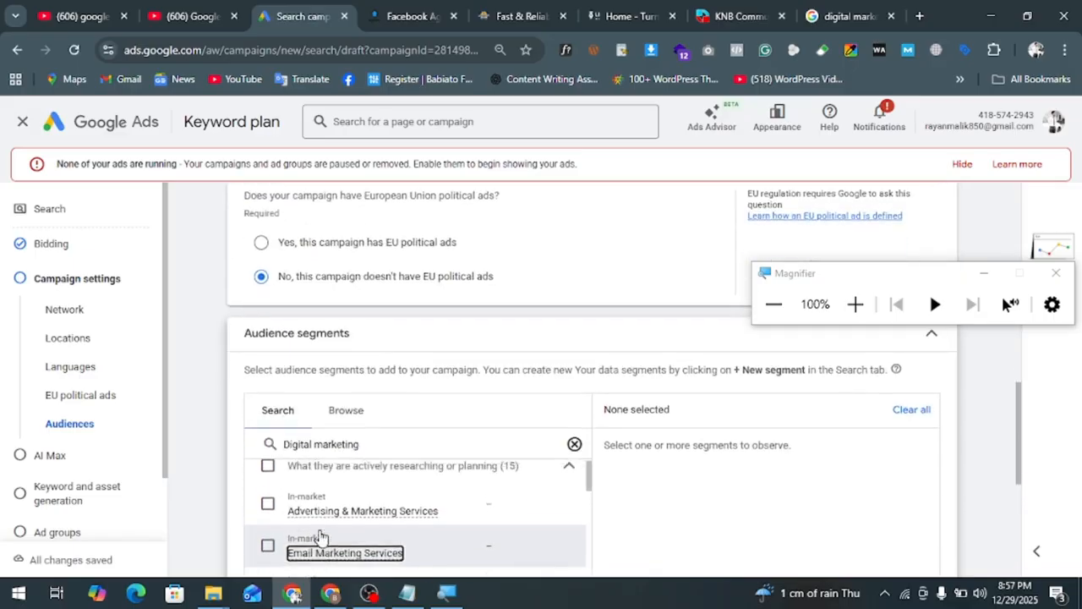
scroll(457, 334, "down", 3)
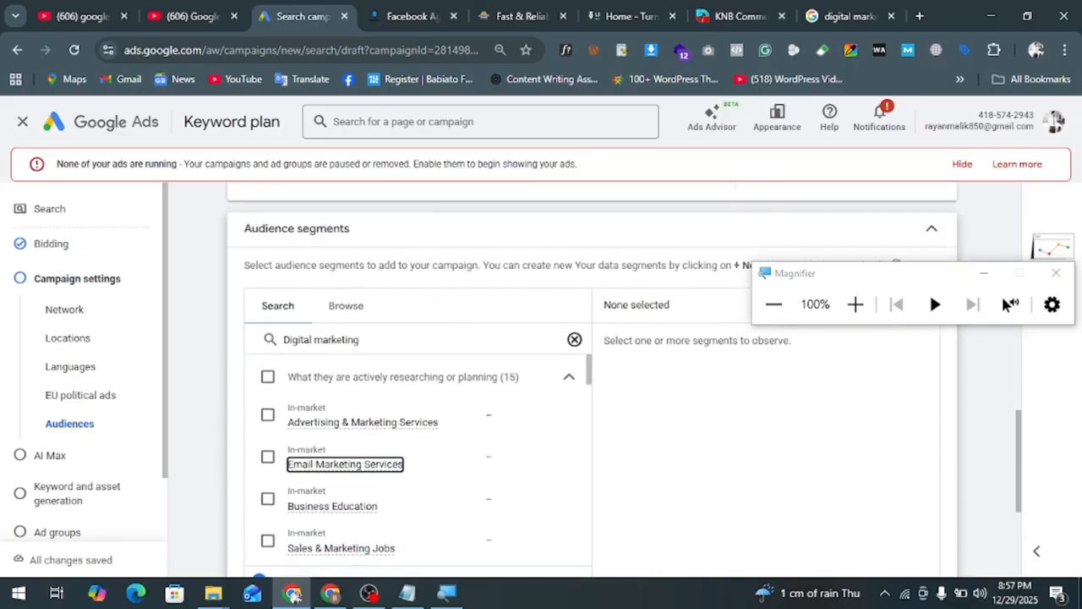
Collapse the "What they are actively researching or planning" group, examine and collapse "Who they are", and review the segments under "What their interests and habits are"
left_click(569, 377)
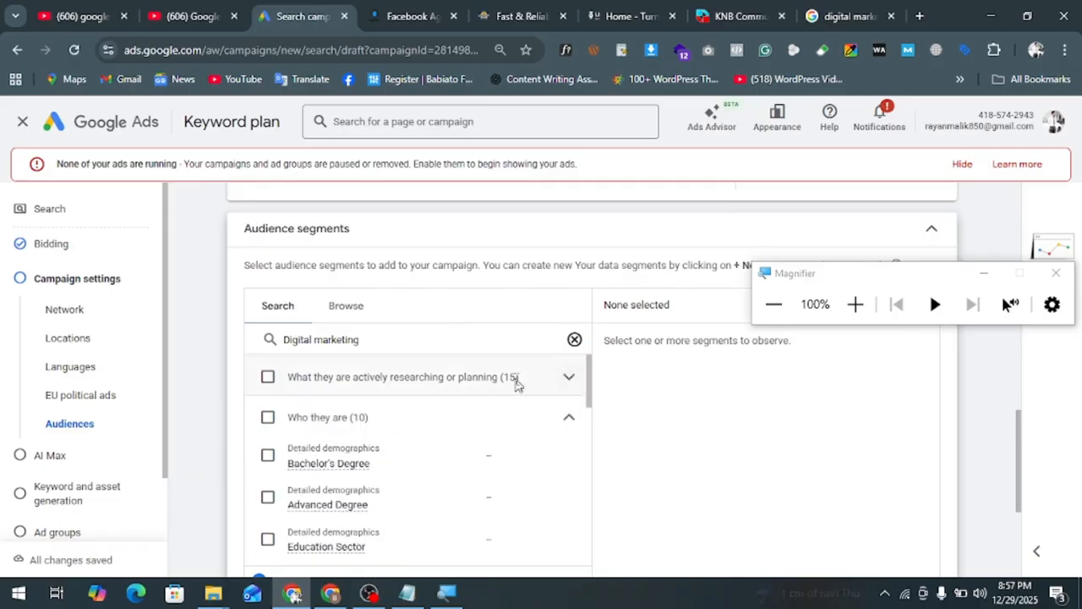
left_click(568, 420)
left_click(569, 421)
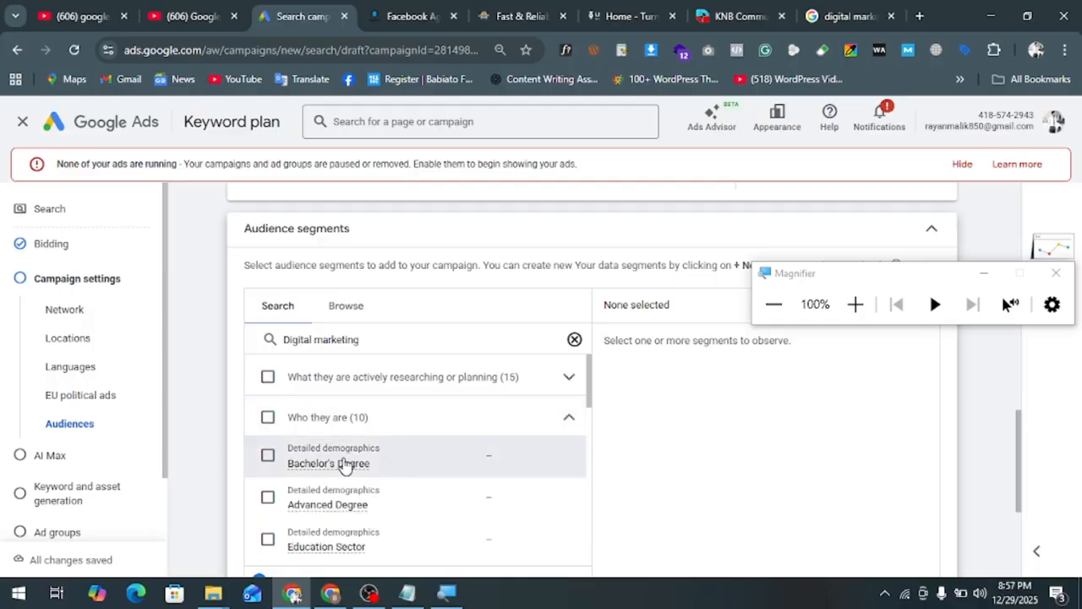
mouse_move(355, 469)
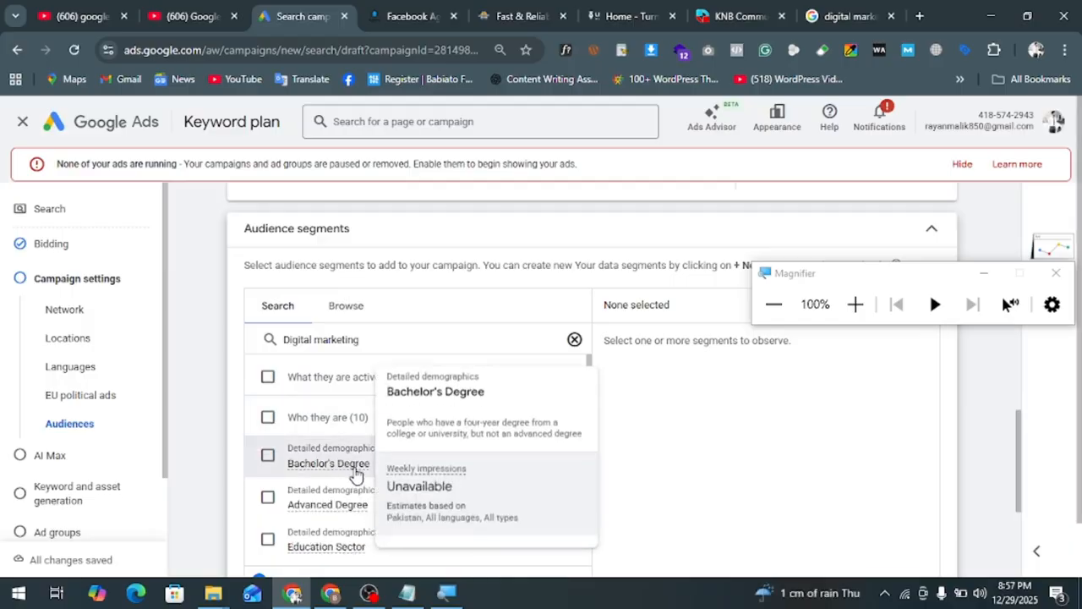
mouse_move(334, 507)
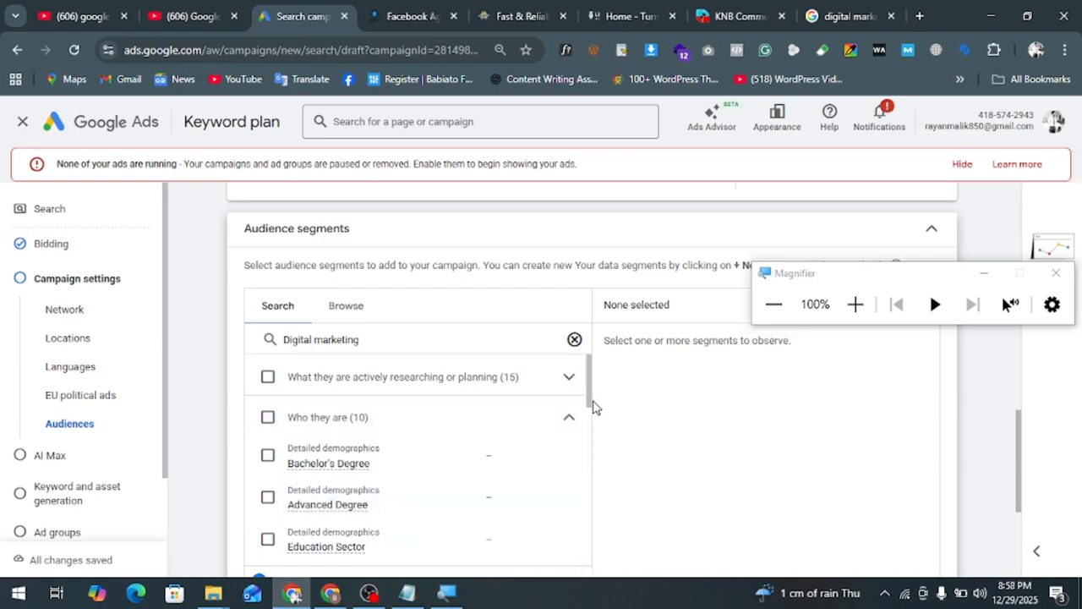
left_click(568, 418)
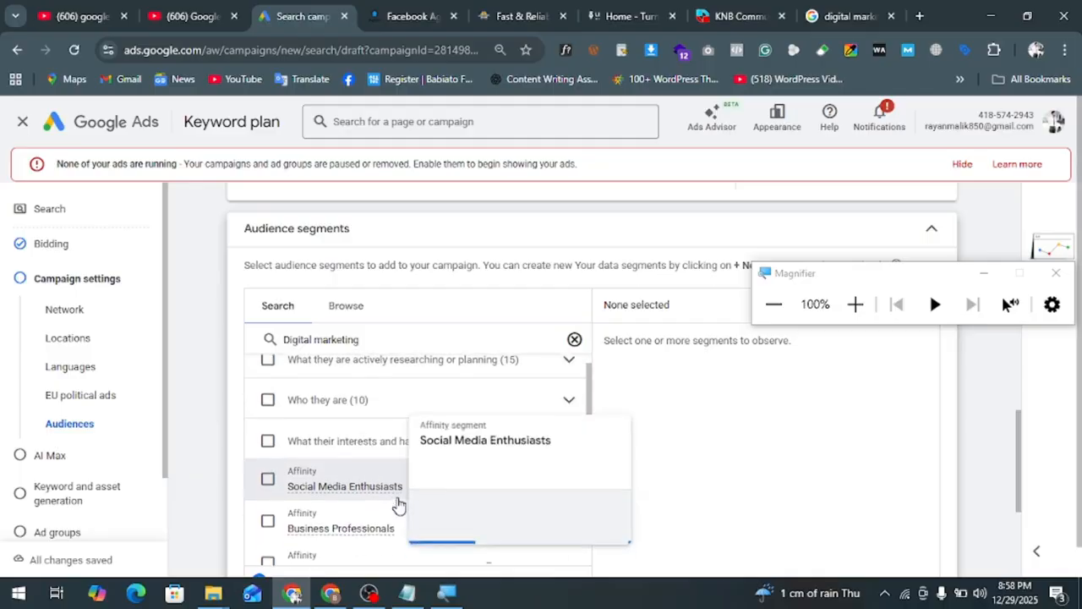
scroll(398, 505, "down", 3)
scroll(404, 485, "down", 1)
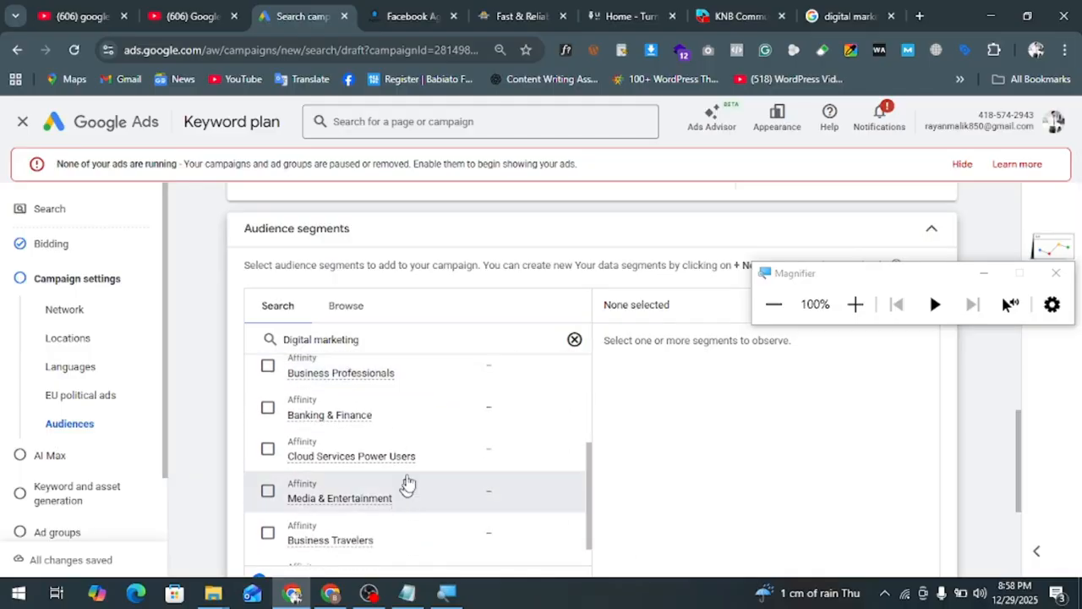
scroll(431, 459, "up", 5)
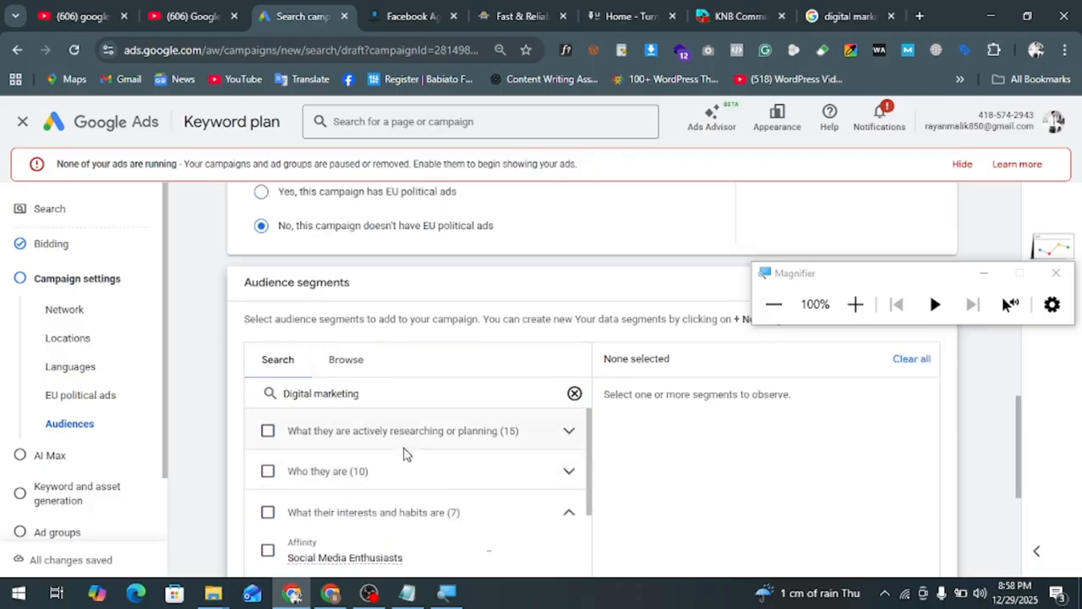
Browse the audience segment categories from detailed demographics to combined segments, and go on to the campaign's targeting setting
left_click(340, 362)
scroll(488, 350, "down", 1)
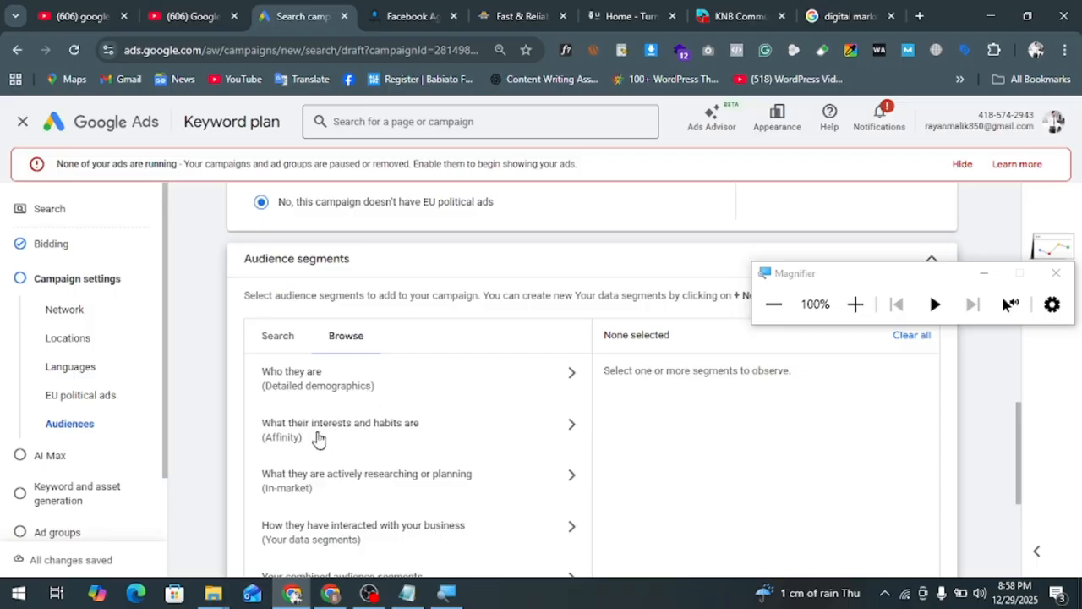
scroll(338, 491, "down", 1)
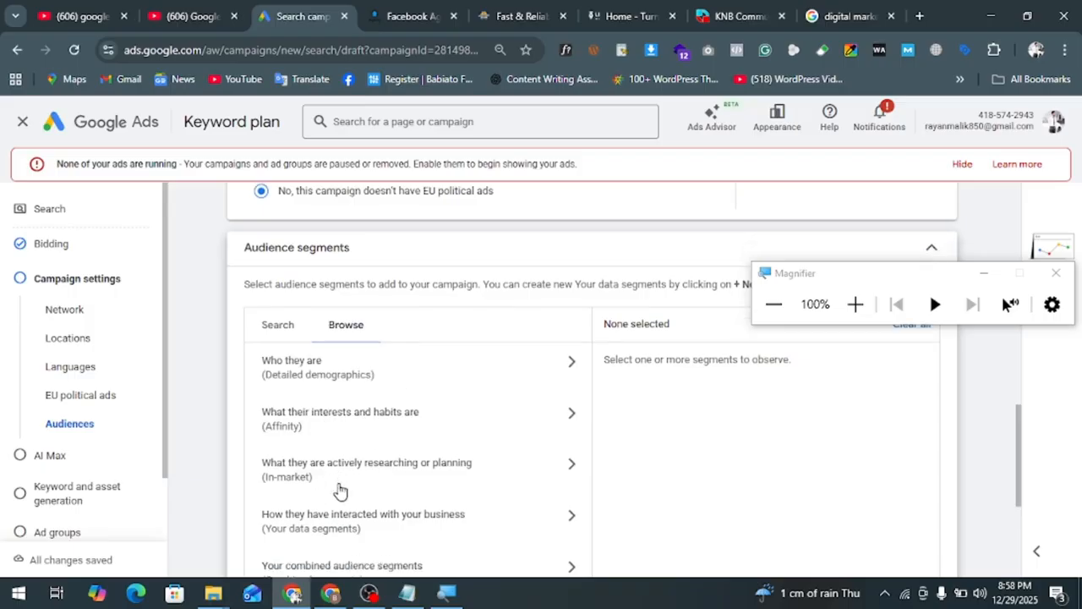
scroll(387, 507, "down", 2)
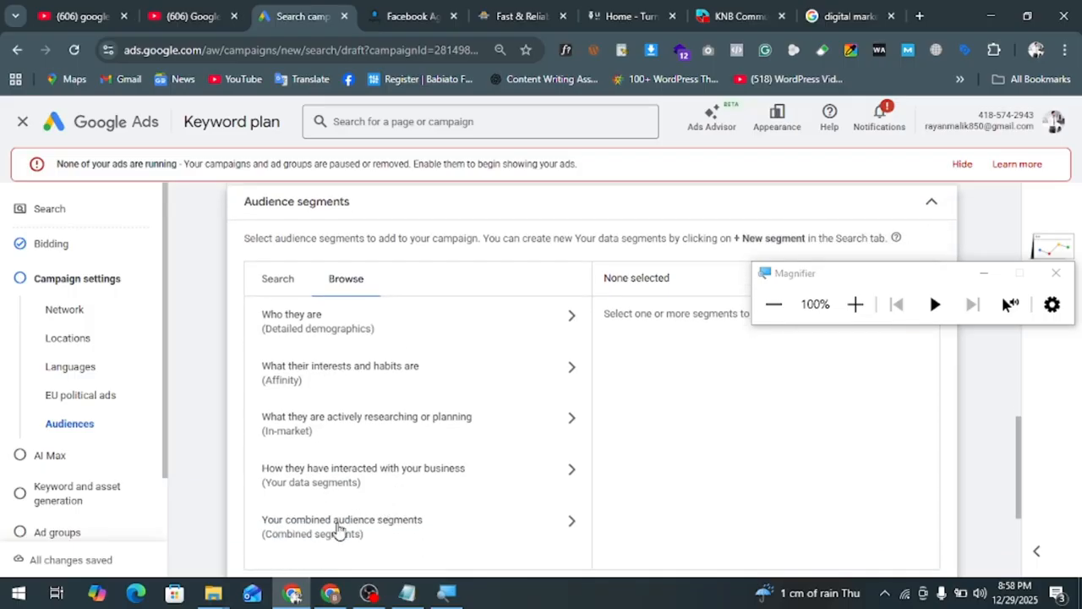
scroll(431, 511, "down", 1)
scroll(431, 511, "down", 3)
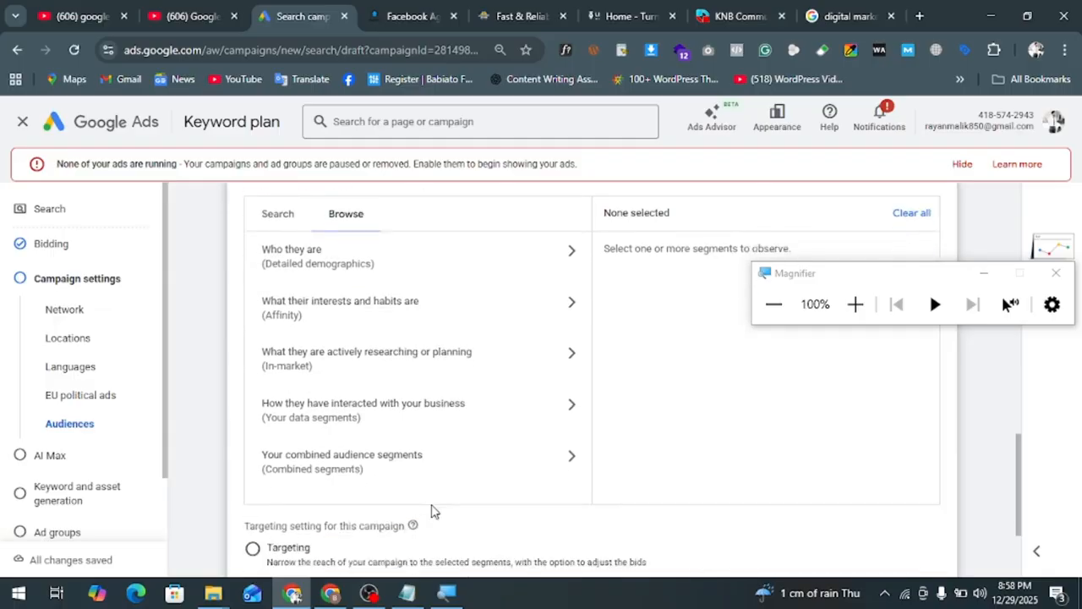
scroll(580, 375, "down", 3)
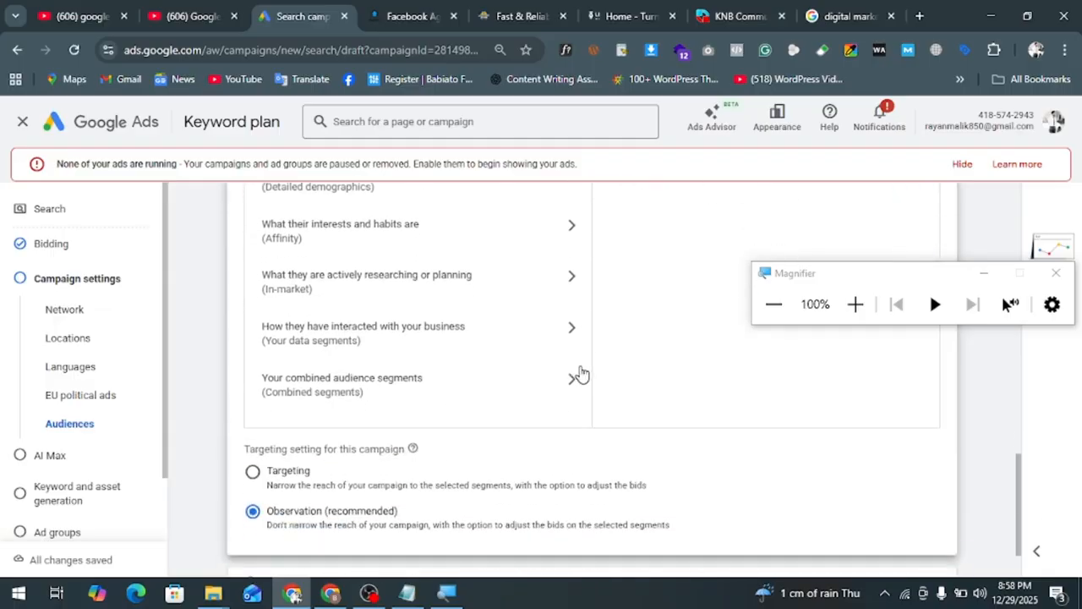
Read the Targeting and Observation options of the campaign's targeting setting at 200% magnification, and restore 100%
left_click(856, 305)
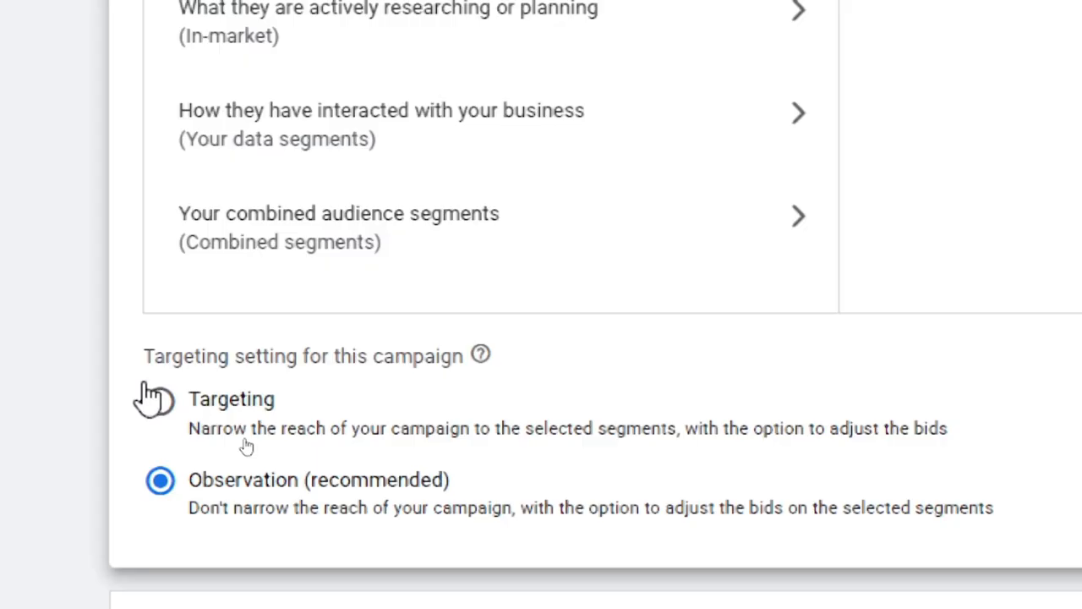
left_click_drag(145, 359, 305, 375)
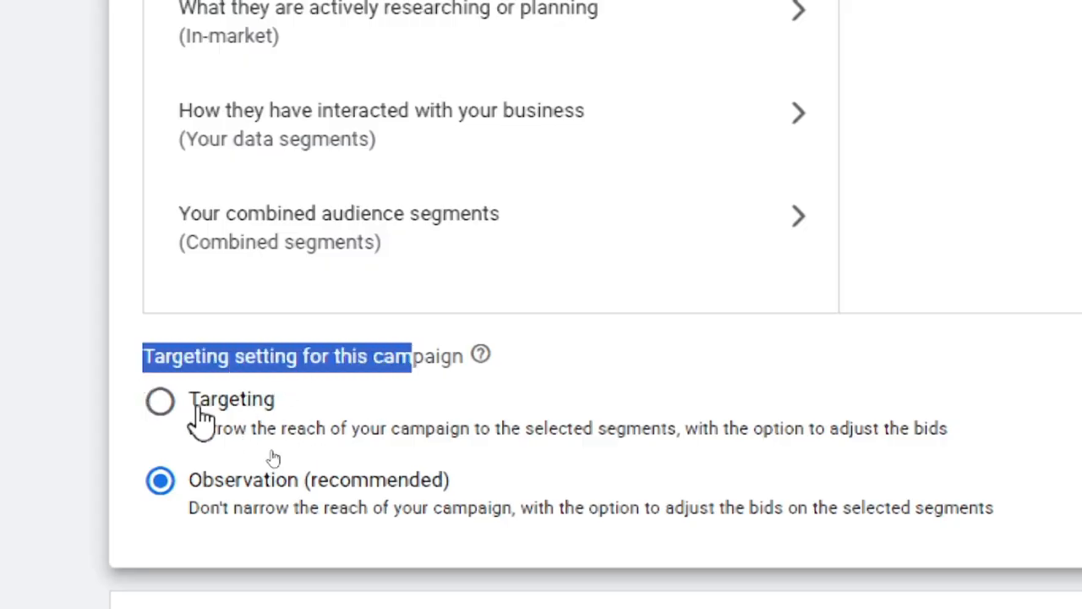
left_click_drag(199, 403, 269, 474)
left_click(292, 432)
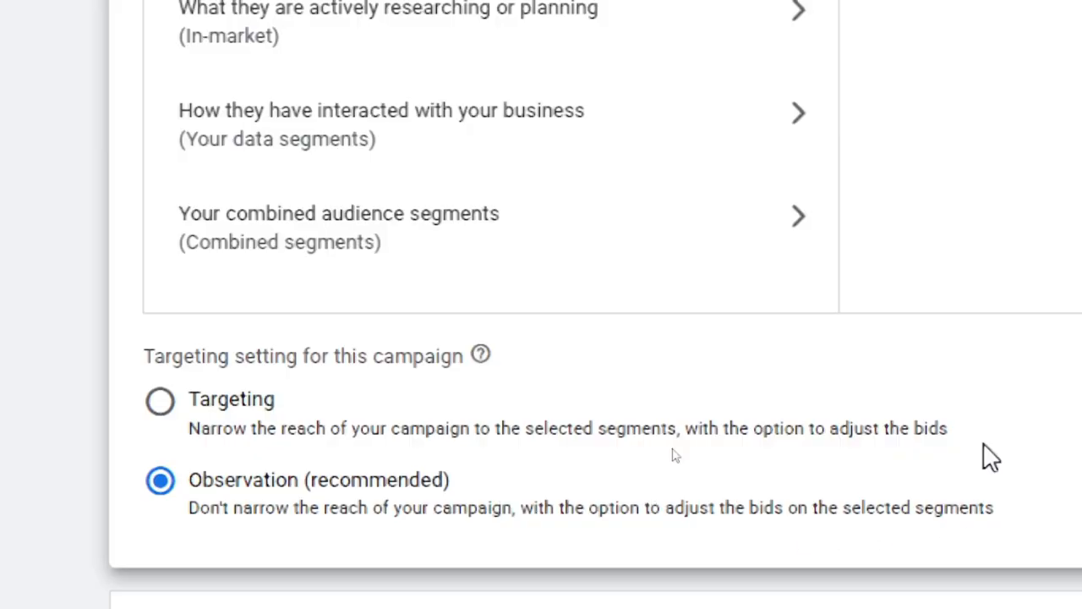
left_click(1028, 100)
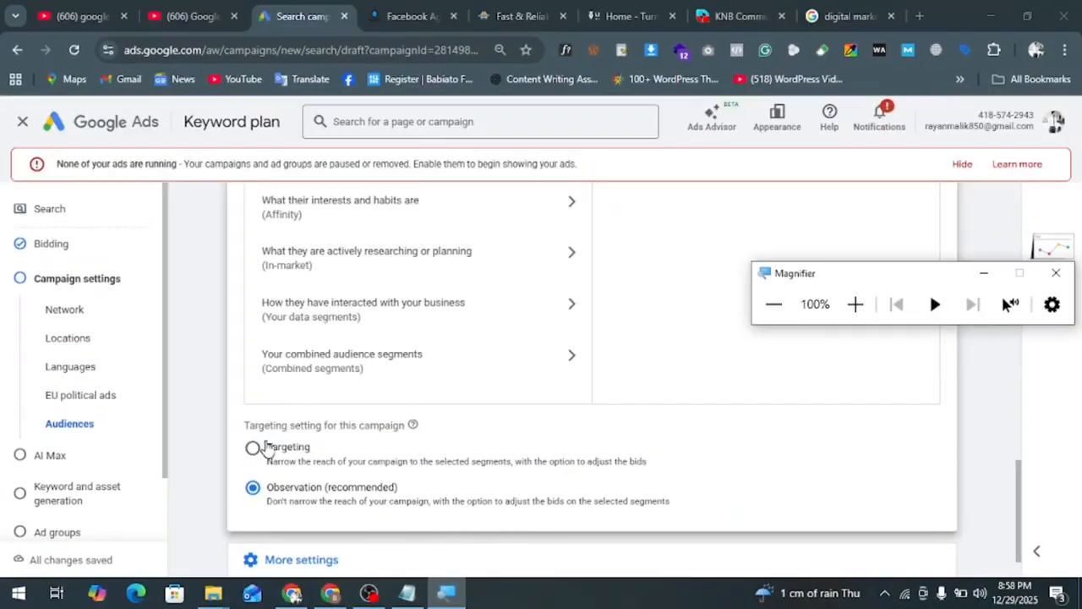
Try the Targeting option for the campaign's audience segments and return the setting to Observation (recommended)
left_click(252, 448)
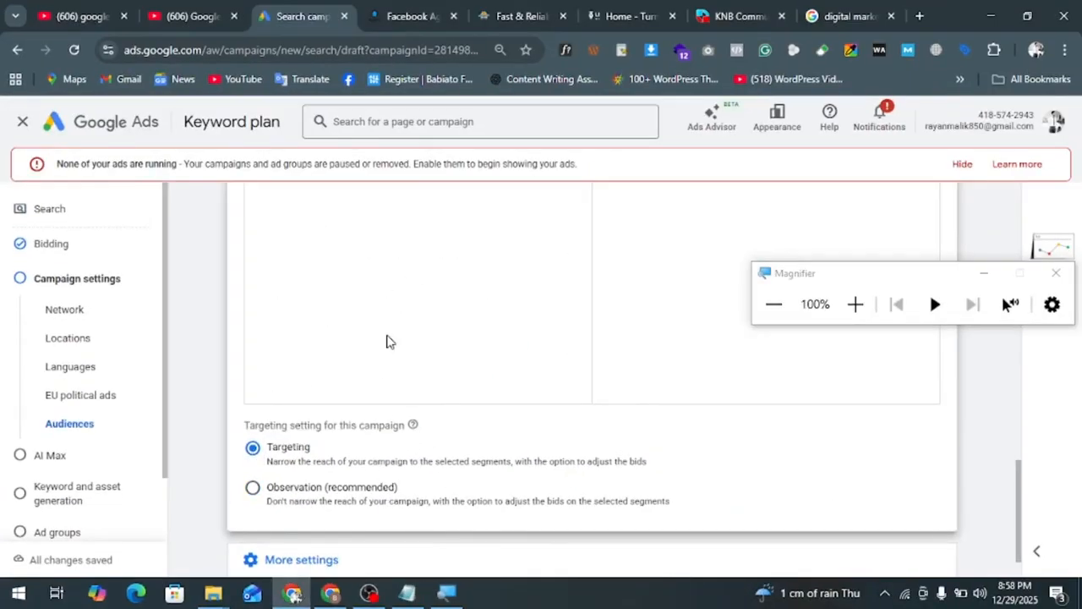
scroll(474, 318, "down", 2)
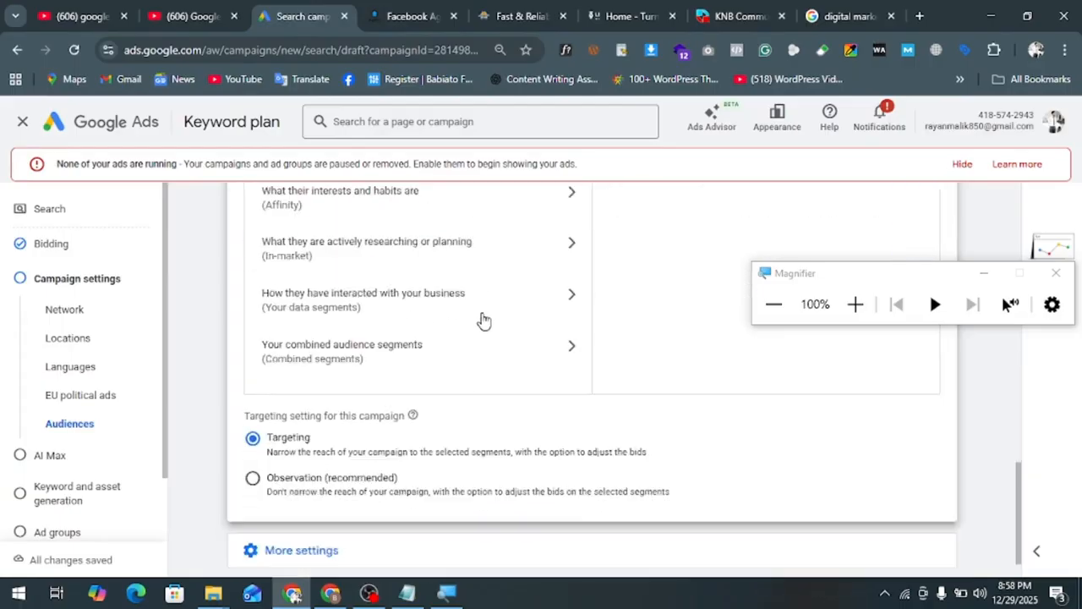
scroll(484, 320, "down", 1)
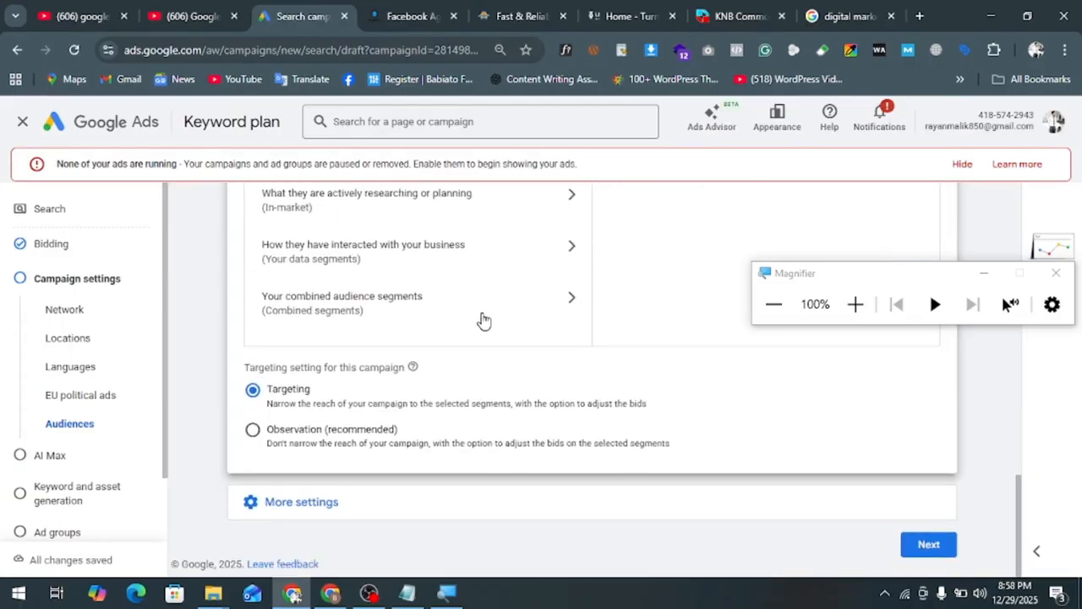
left_click(257, 447)
scroll(398, 423, "down", 2)
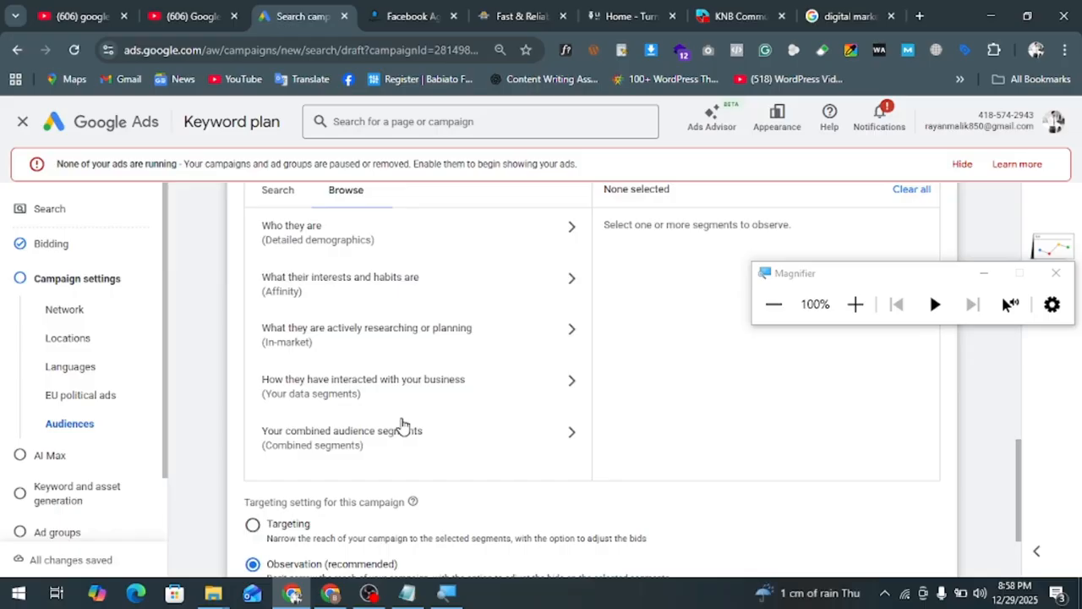
scroll(402, 425, "down", 3)
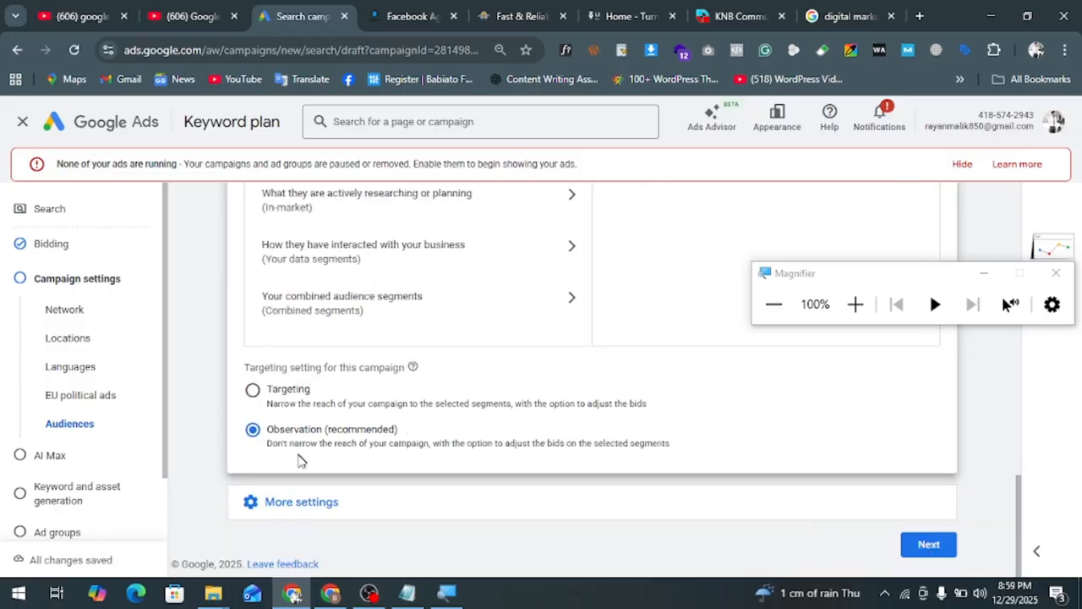
Expand the campaign's More settings section at 200% magnification, and restore 100%
left_click(855, 303)
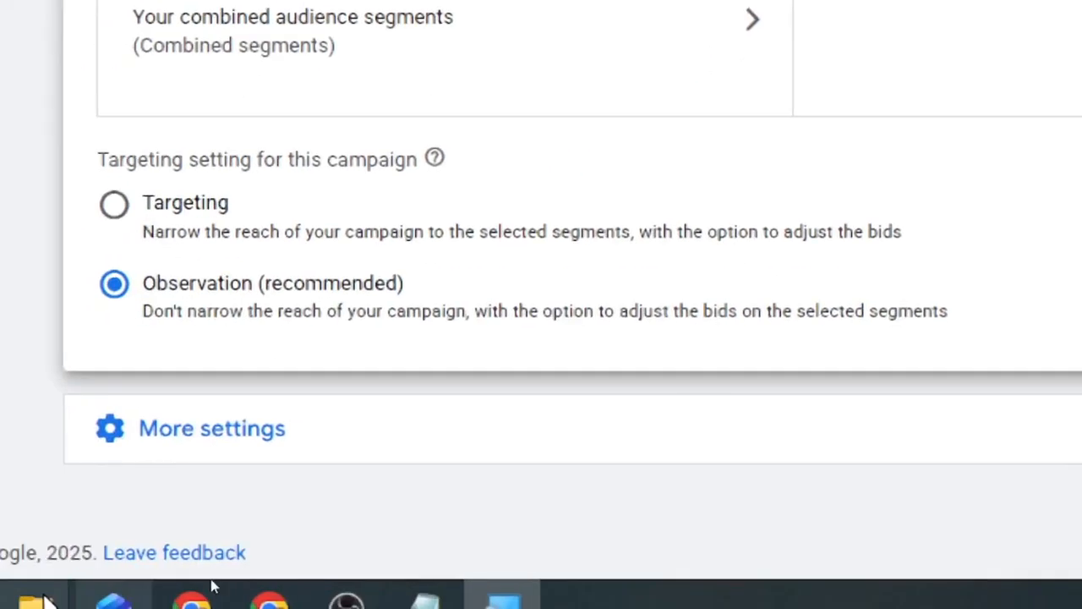
left_click(190, 429)
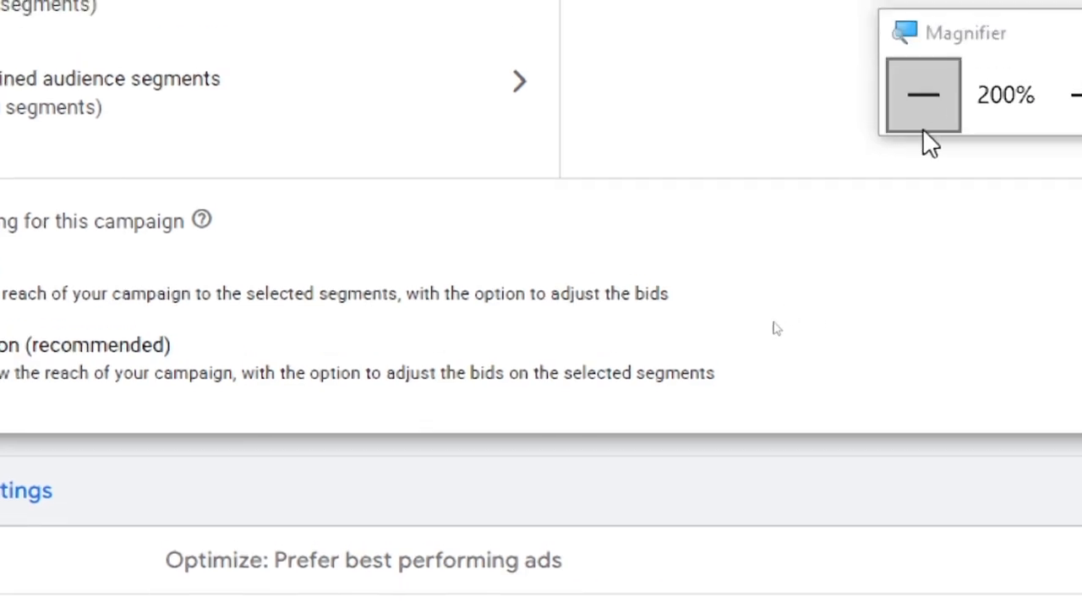
left_click(925, 127)
scroll(668, 495, "down", 3)
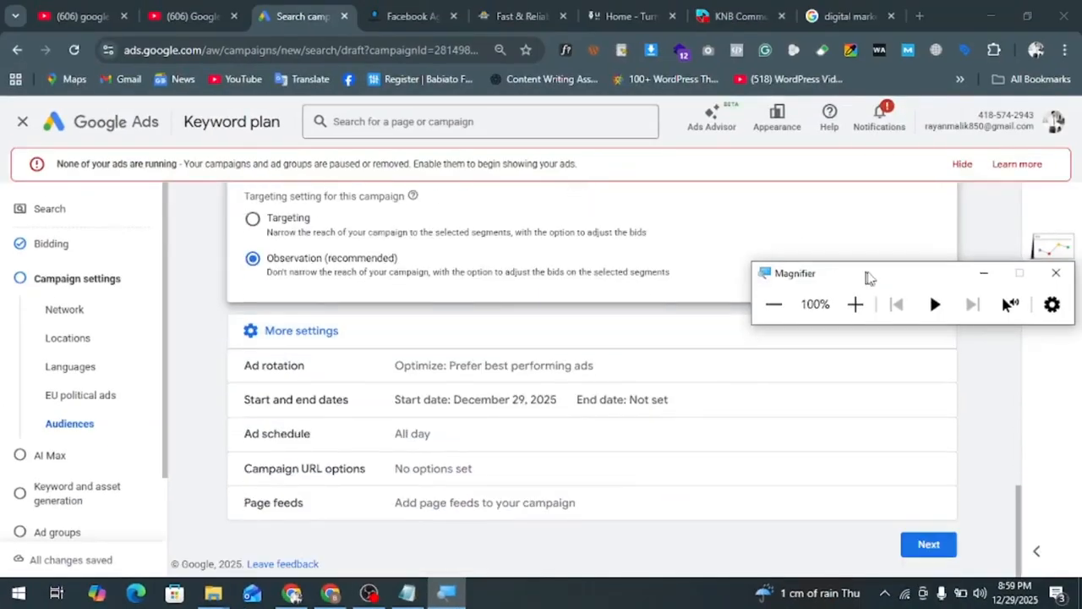
Open the Ad rotation options at 200% magnification, and restore 100% to view them
left_click(854, 304)
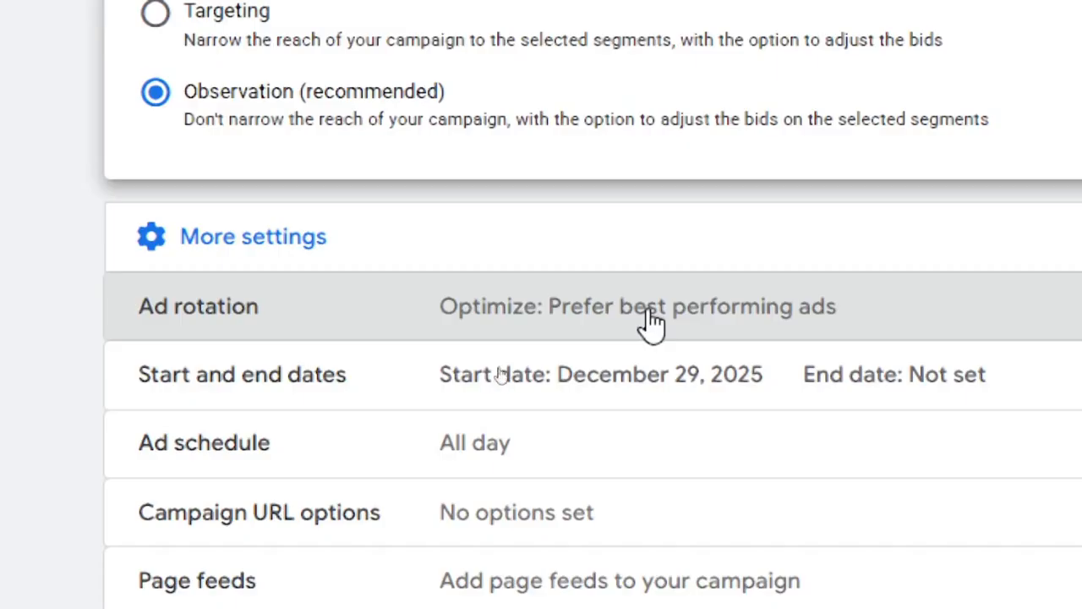
left_click(503, 419)
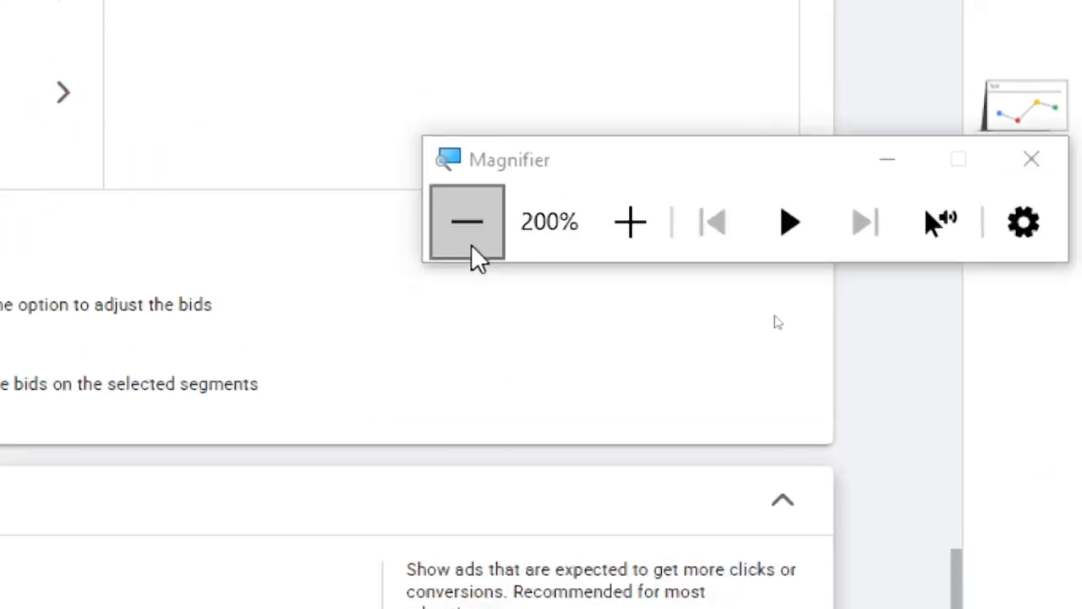
left_click(471, 243)
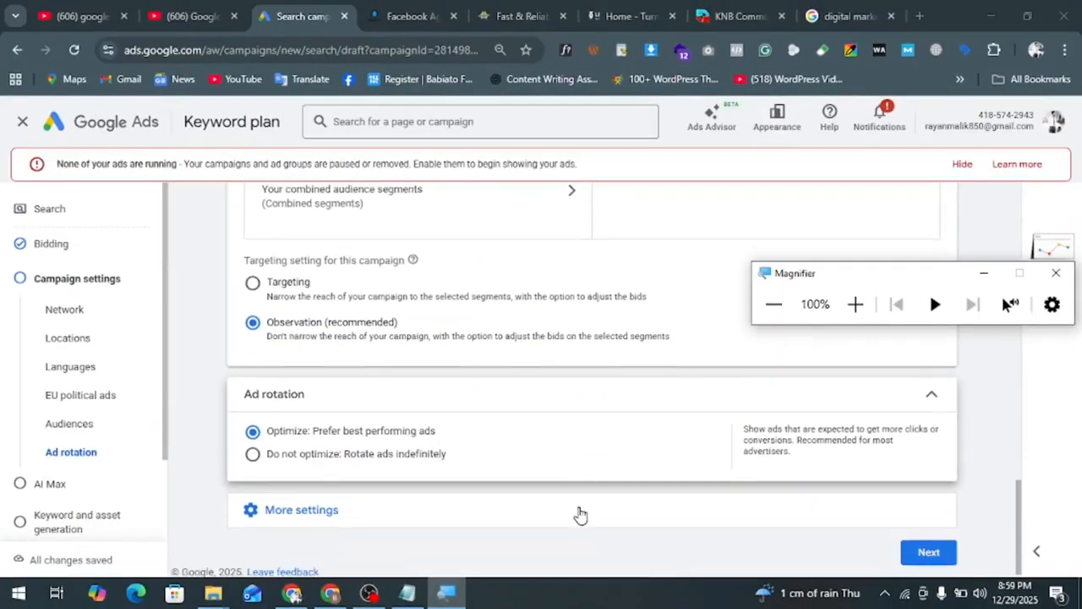
scroll(580, 514, "down", 1)
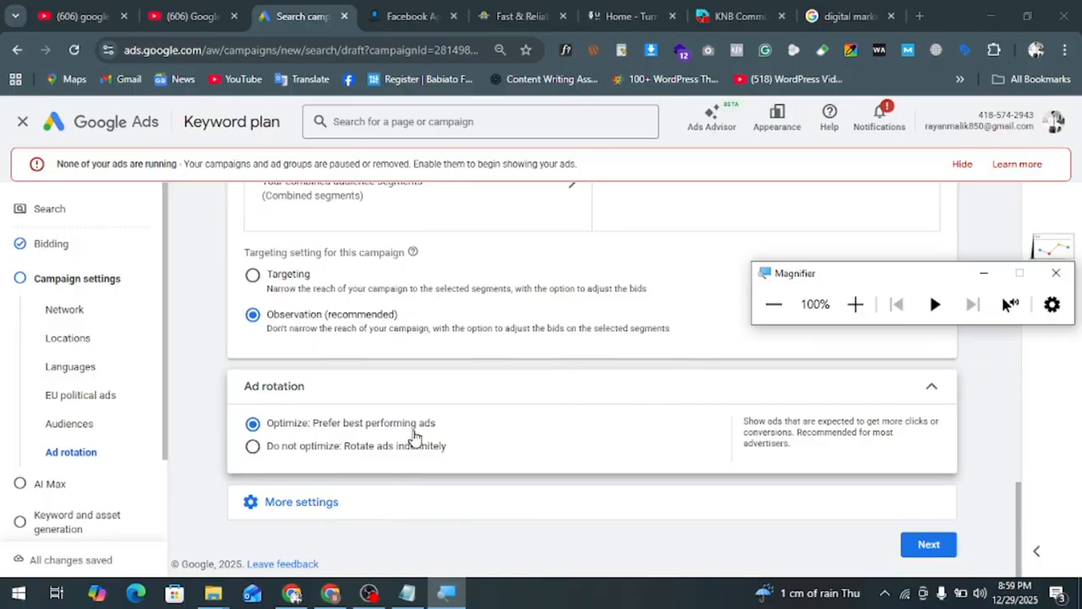
Expand More settings again and review the remaining campaign options and the outstanding campaign setup stages
left_click(479, 514)
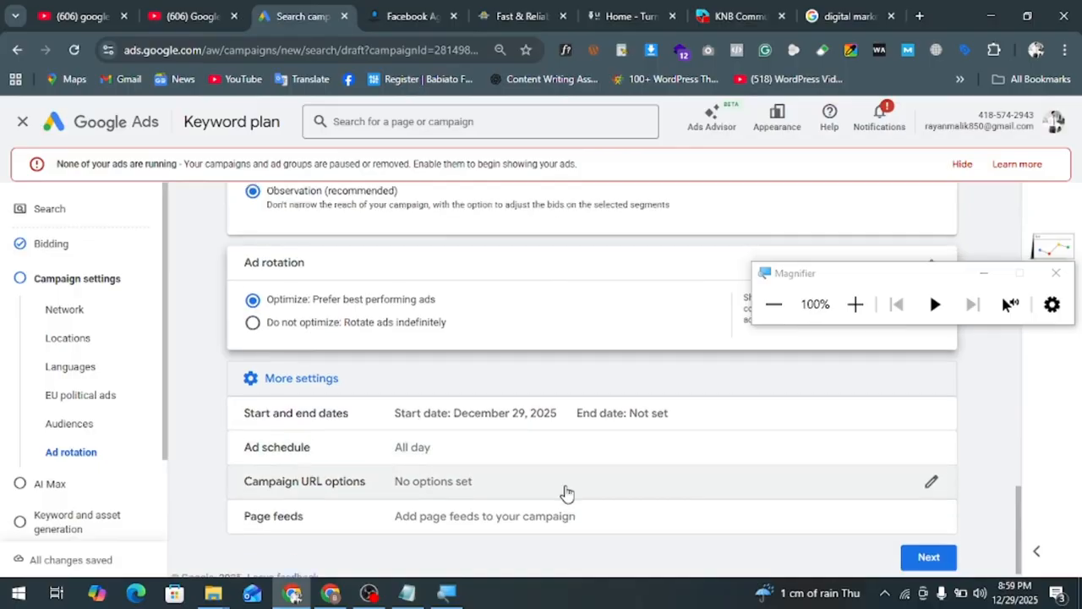
scroll(659, 492, "down", 1)
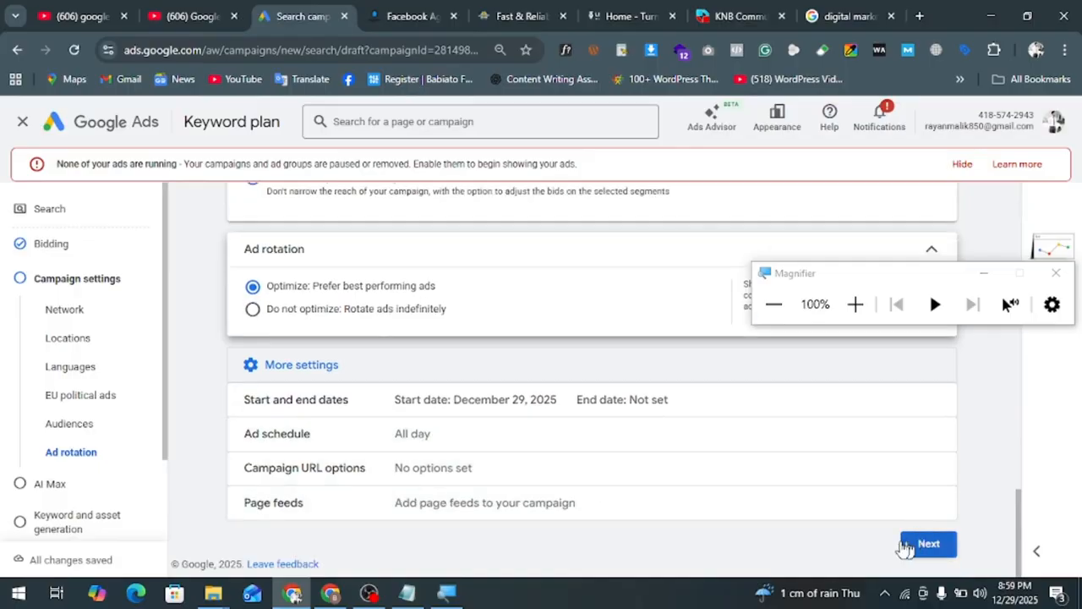
scroll(67, 502, "down", 2)
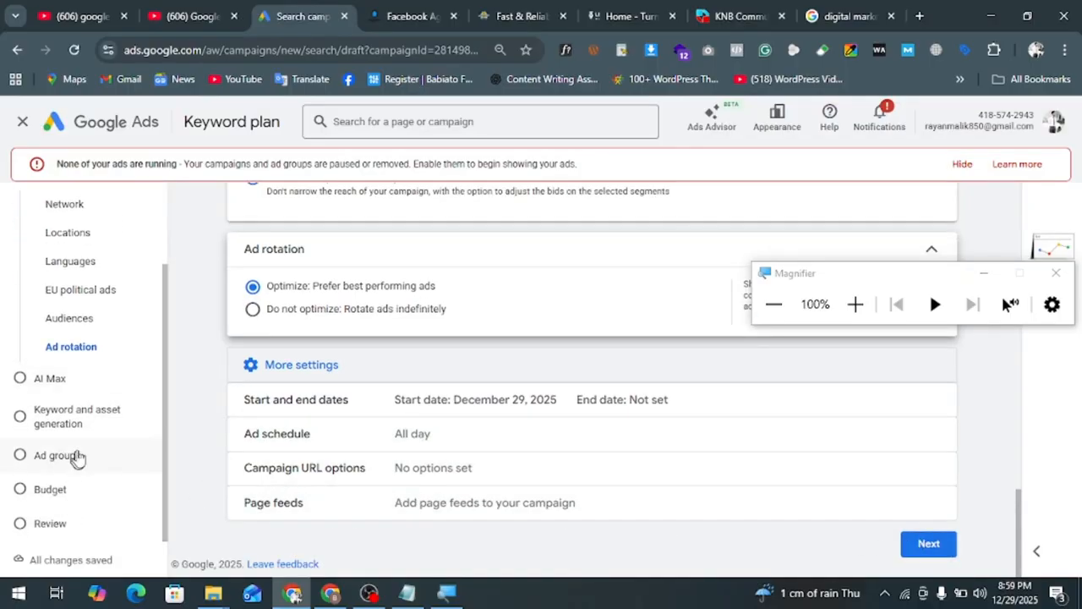